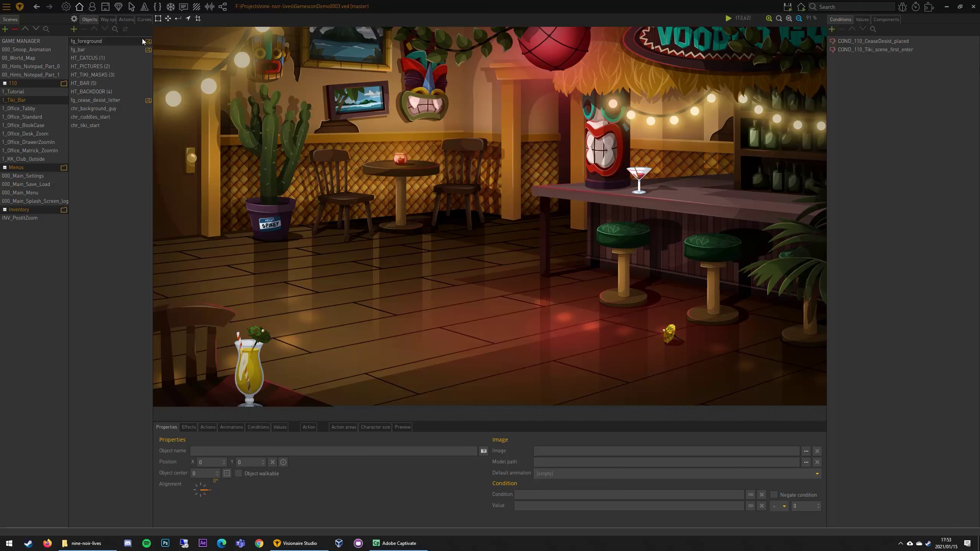
Open the TikiGuy character and view the FRONT_WALK animation of its unnamed outfit.
click(93, 9)
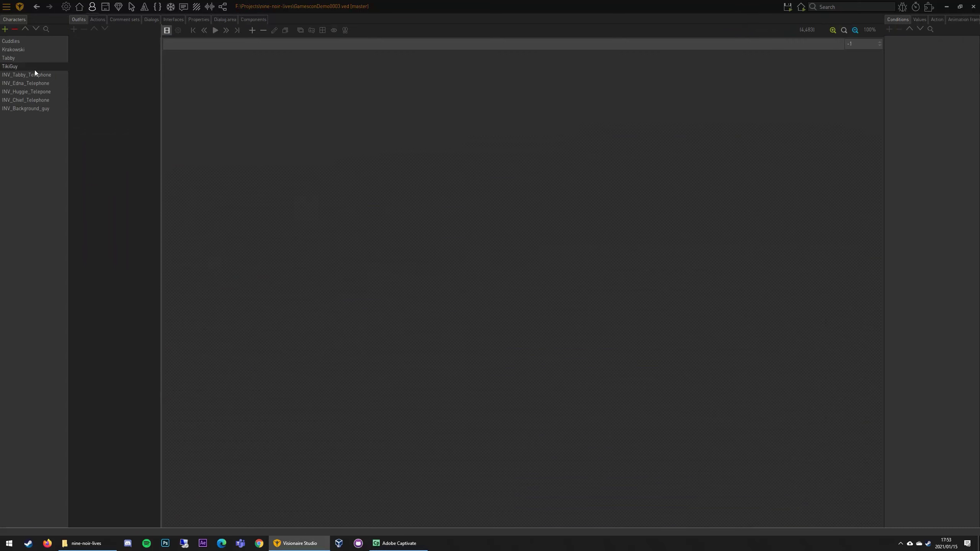
click(25, 66)
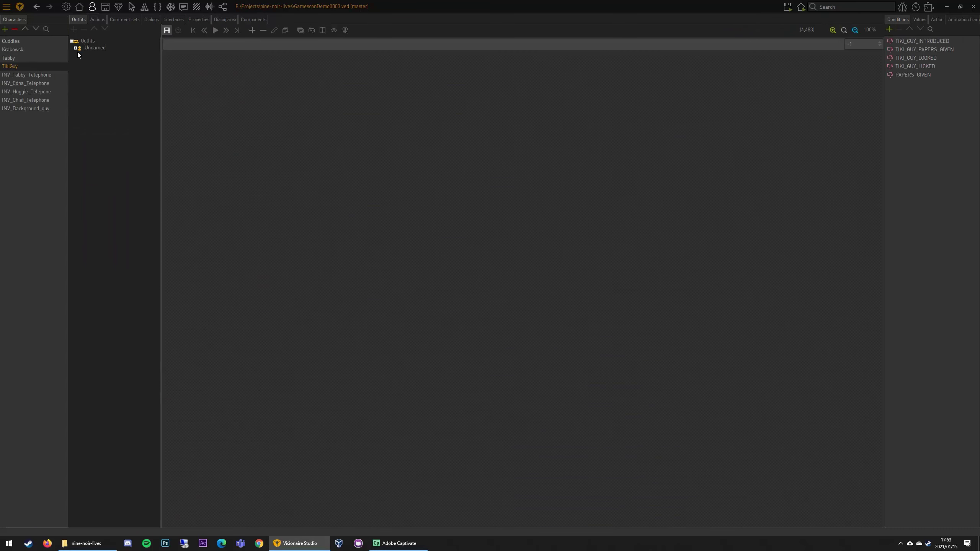
click(80, 6)
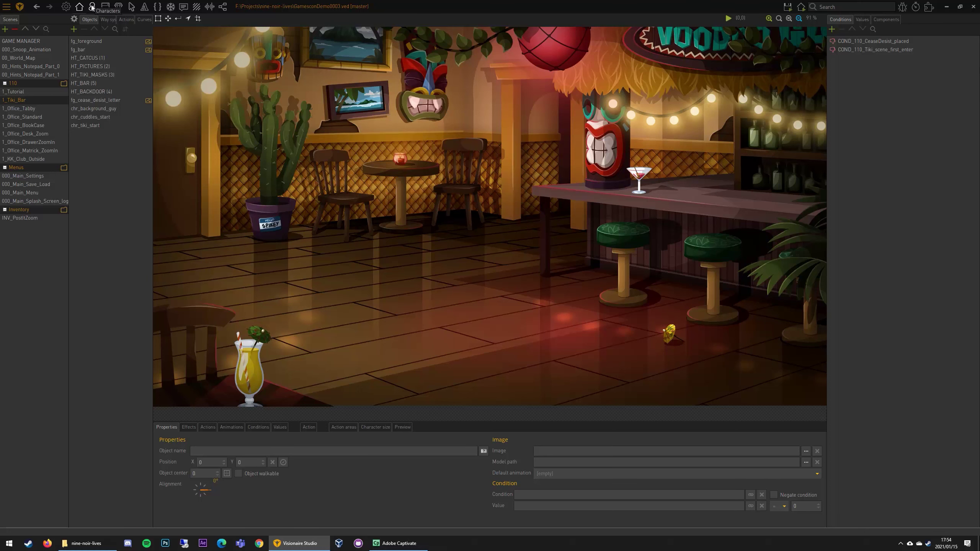
click(92, 6)
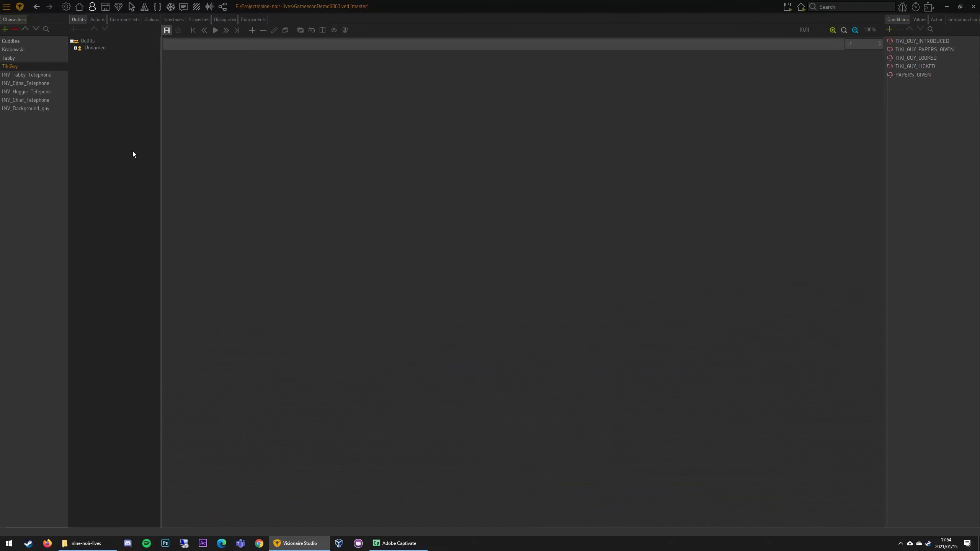
click(76, 49)
click(79, 54)
click(101, 61)
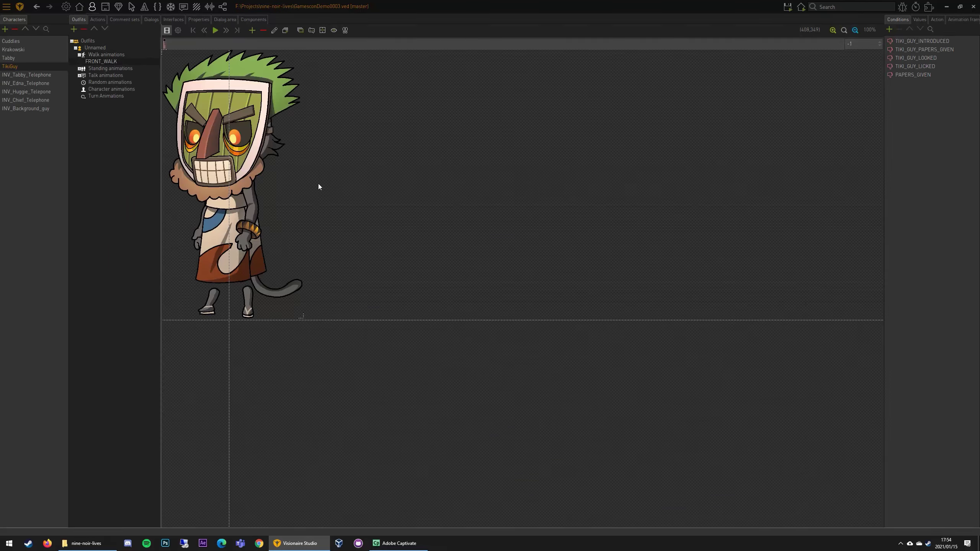
Review TikiGuy's existing Use action, from its TIKI_GUY_INTRODUCED condition down to the End if.
click(99, 19)
click(103, 42)
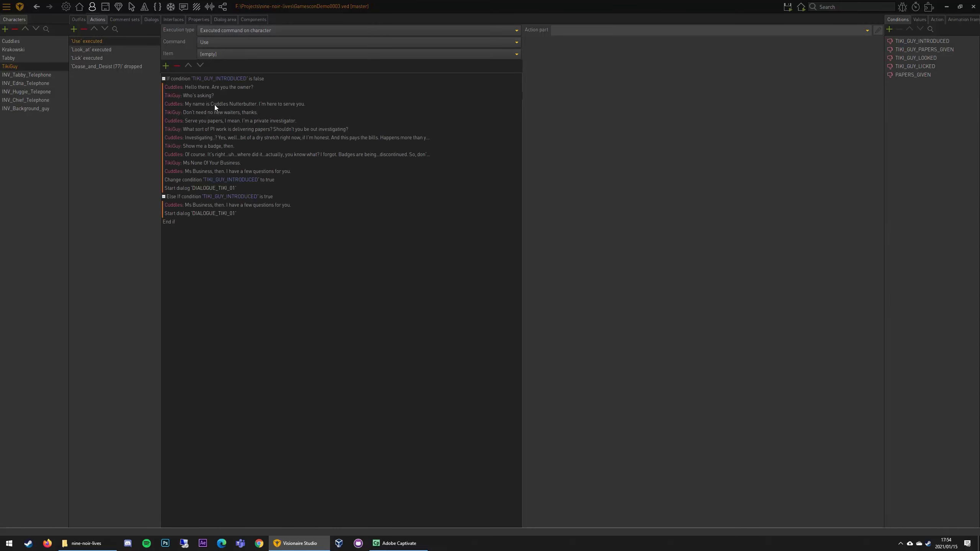
click(220, 79)
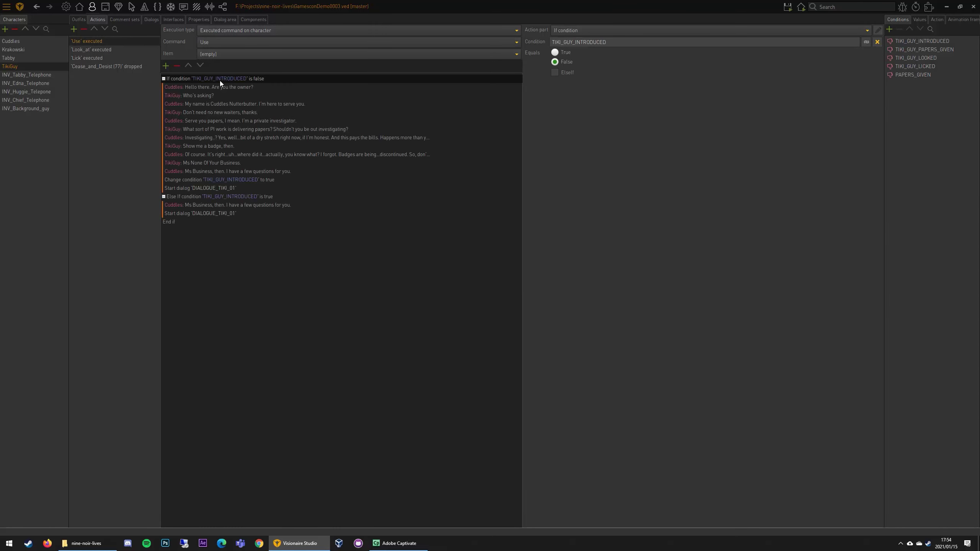
click(198, 223)
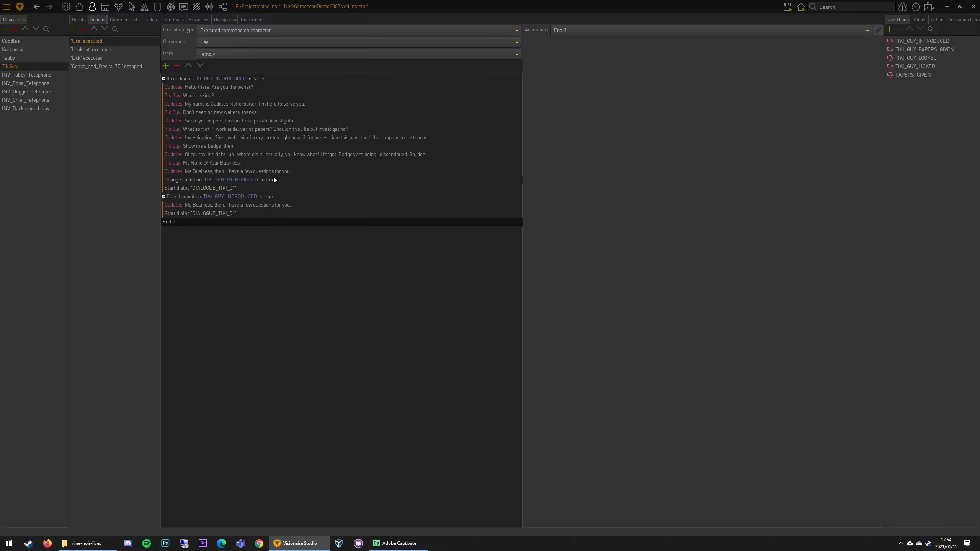
Disable TikiGuy's existing Use action by setting its command to empty.
click(256, 42)
click(232, 54)
click(104, 135)
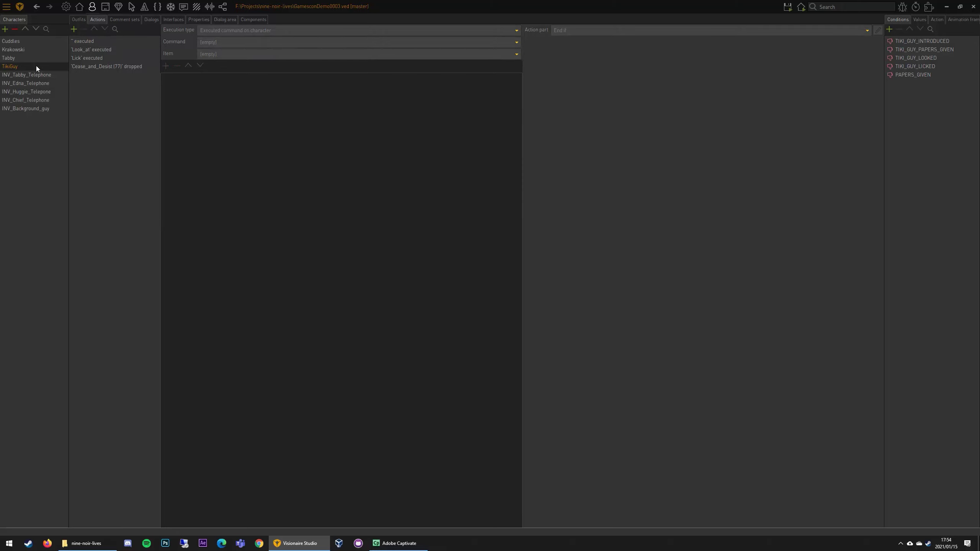
Add a new action to TikiGuy that executes on the Use command.
click(74, 29)
click(221, 45)
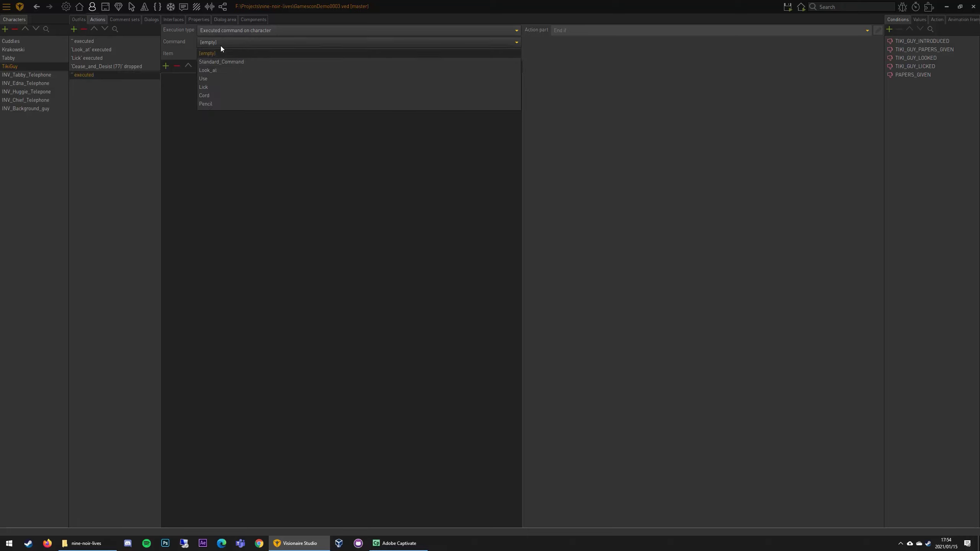
click(223, 78)
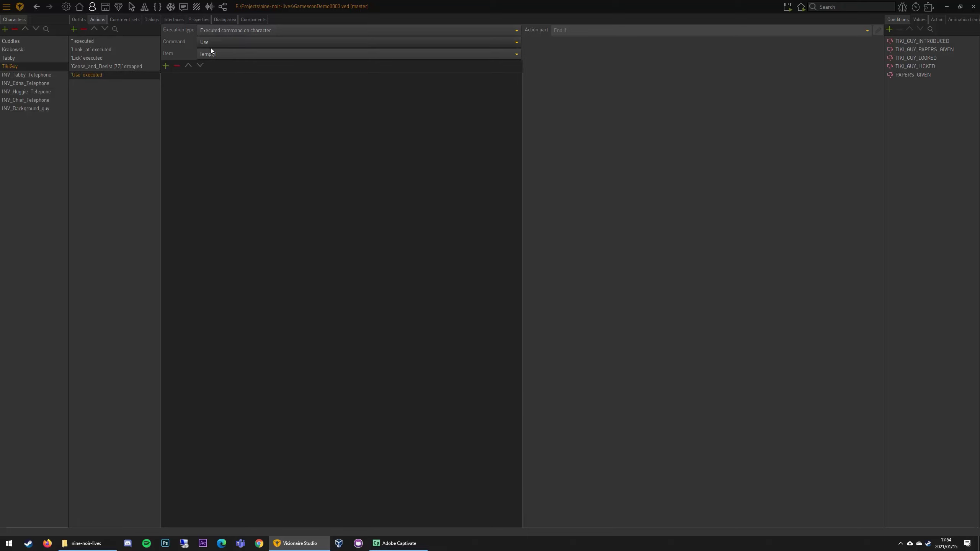
Add a Display text action part to the new Use action in which Cuddles says "Hey!".
click(166, 65)
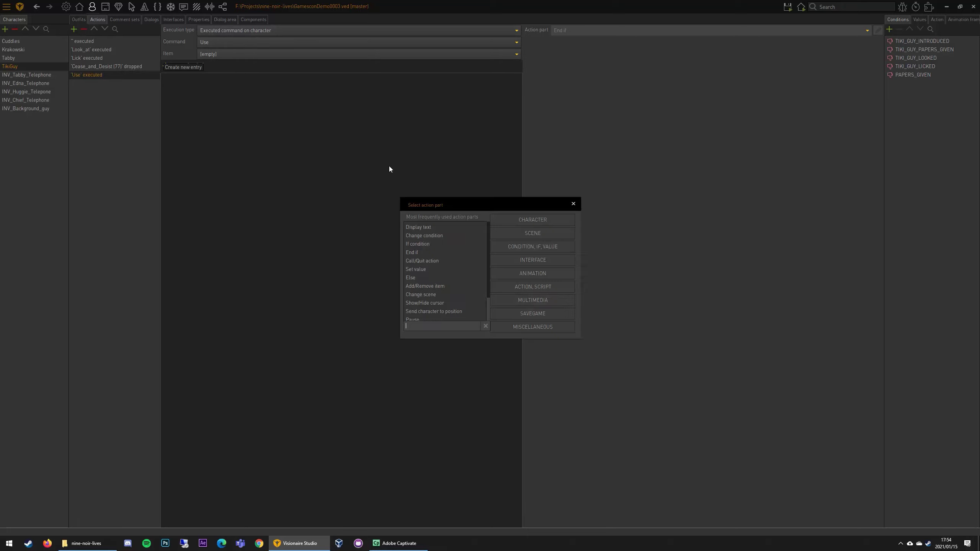
double_click(431, 227)
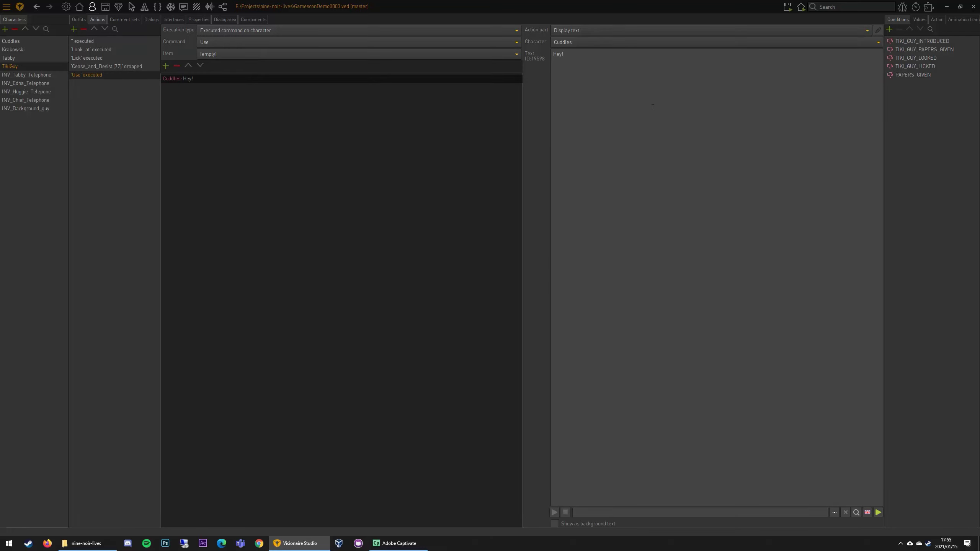
click(276, 151)
Duplicate the "Hey!" text line and assign the copy to the TikiGuy character.
click(222, 77)
key(ctrl+c)
key(ctrl+v)
click(618, 43)
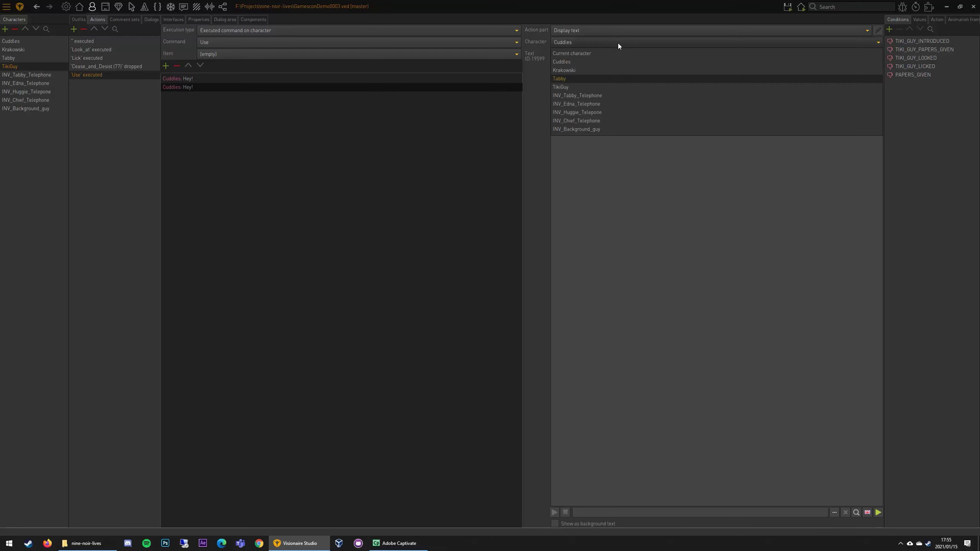
click(575, 87)
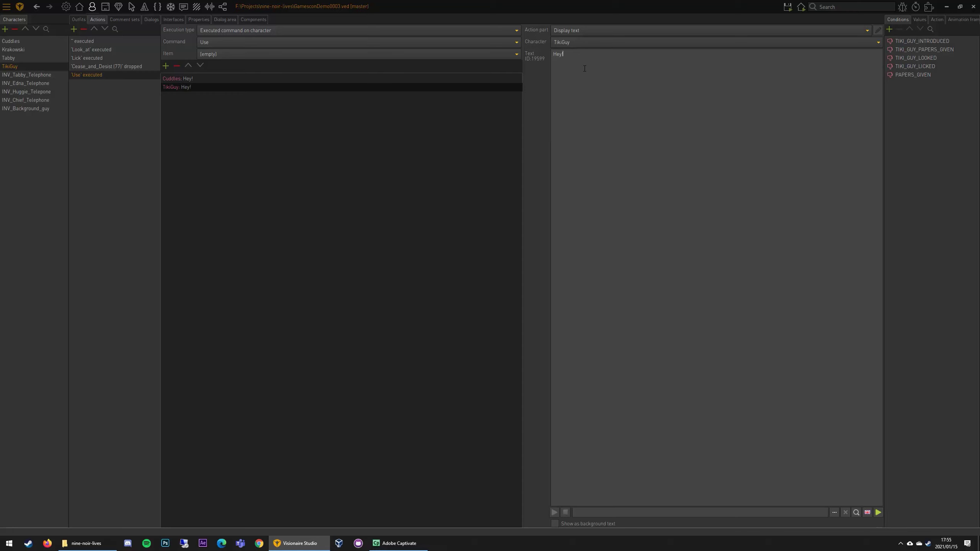
Change TikiGuy's spoken line to "Hey you!".
text(YOU)
key(BackSpace)
key(BackSpace)
key(BackSpace)
text(you!)
click(198, 110)
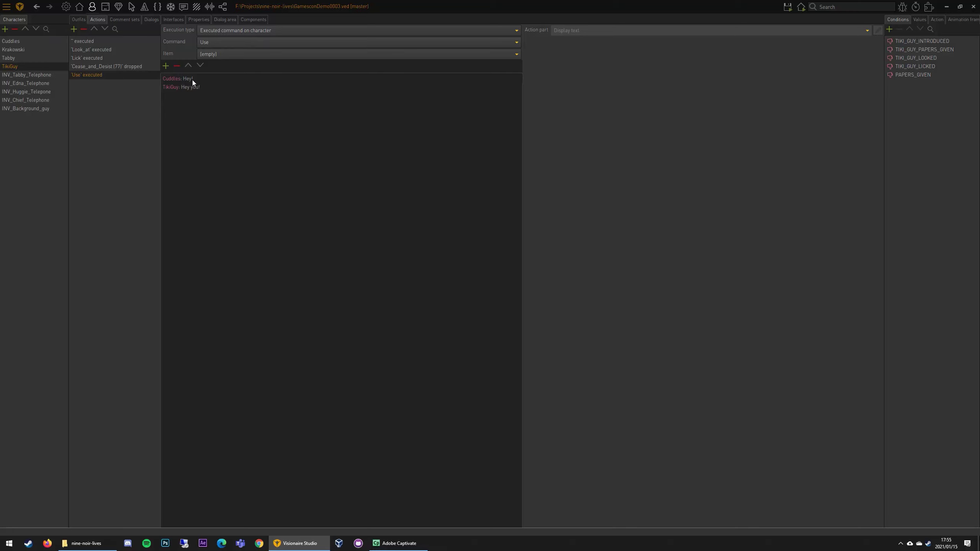
Set the game's first scene to 1_Tiki_Bar.
click(78, 7)
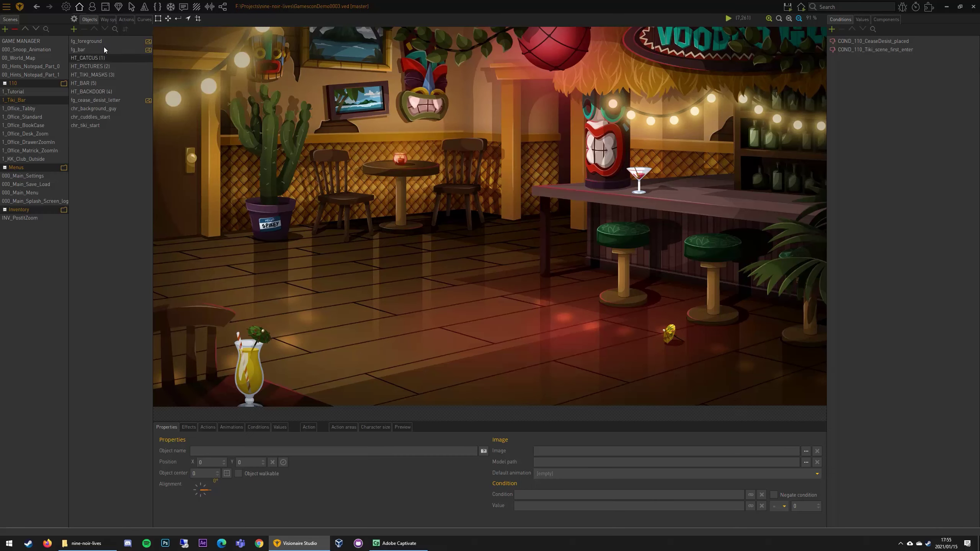
click(66, 7)
click(167, 42)
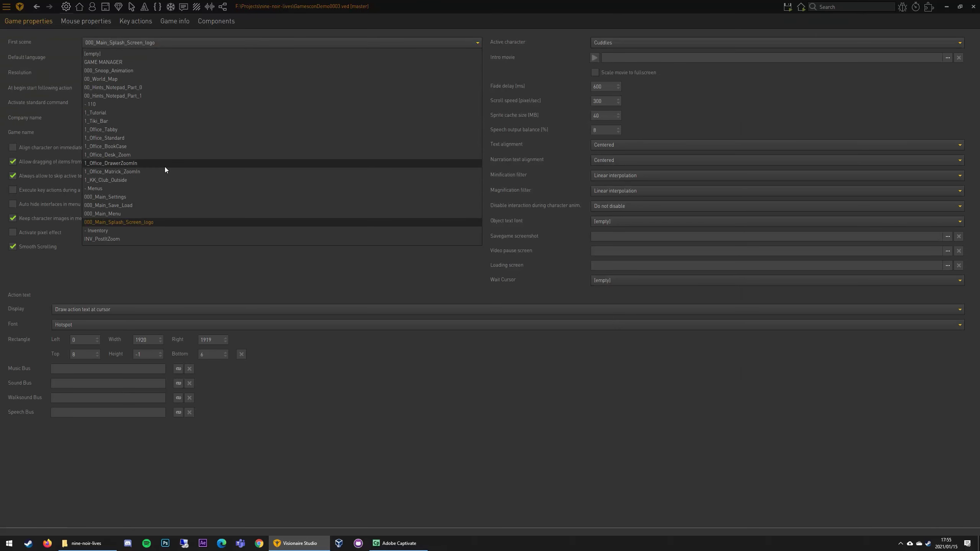
click(144, 123)
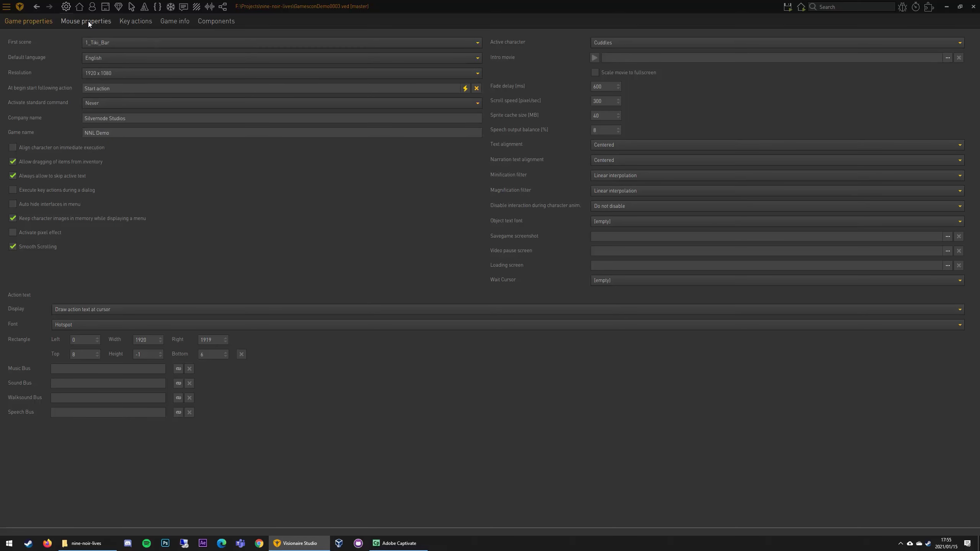
Change the execution type of the 1_Tiki_Bar scene's existing start action to Called by other action.
click(80, 8)
click(129, 19)
click(114, 43)
drag(428, 421, 453, 192)
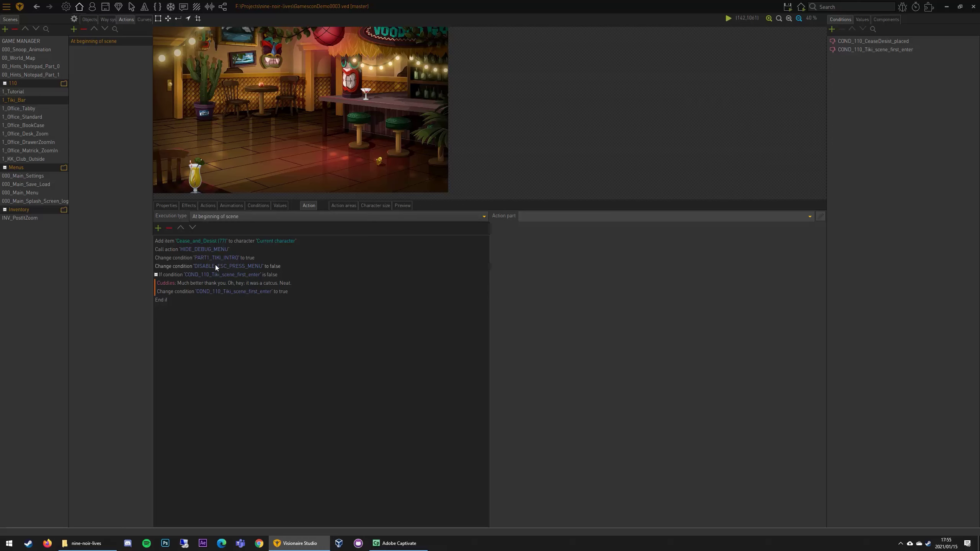
click(214, 217)
click(218, 227)
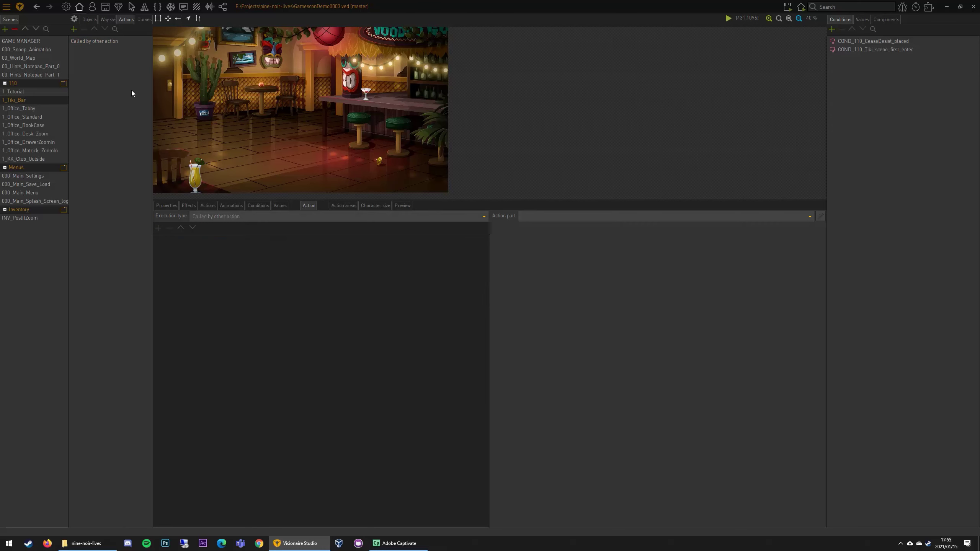
Add a second action to the 1_Tiki_Bar scene with the execution type At beginning of scene.
click(74, 29)
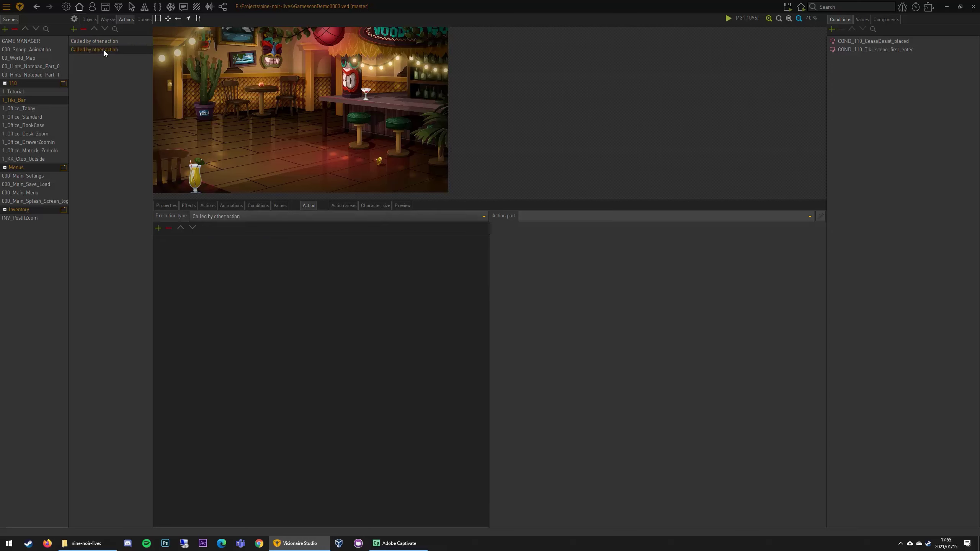
click(220, 220)
click(223, 236)
Add a Display text action part spoken by Cuddles to the new scene-start action.
click(158, 228)
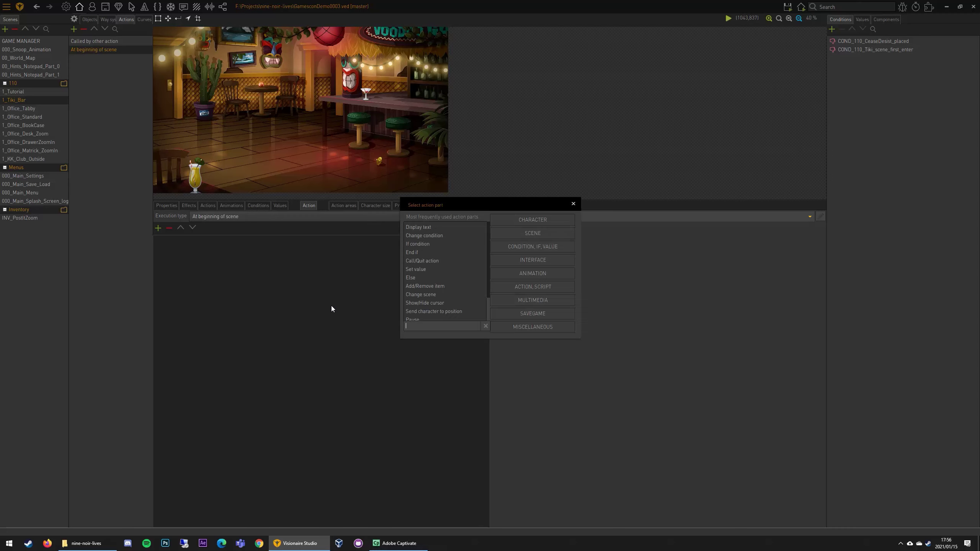
text(Cudd)
key(BackSpace)
key(BackSpace)
key(BackSpace)
text(disp)
key(Down)
key(Return)
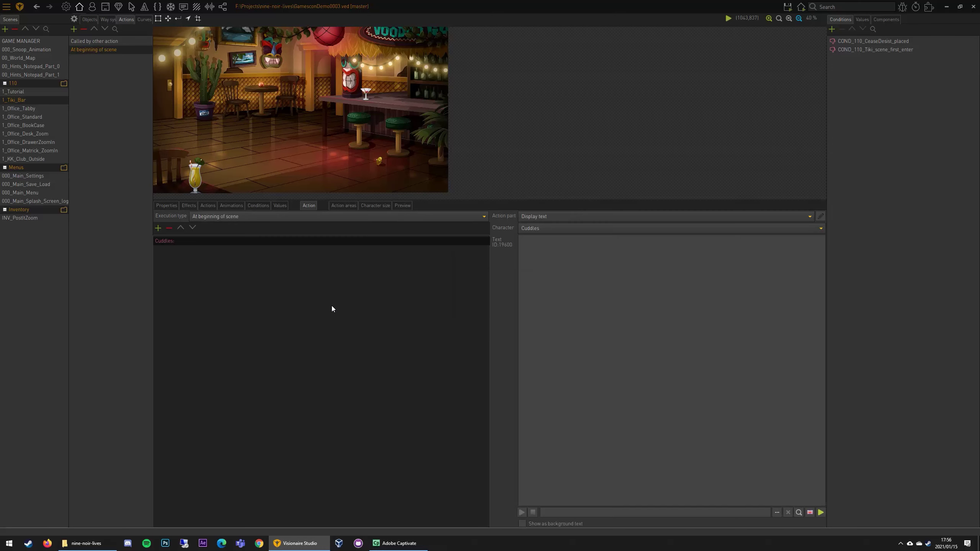
Enter "Hey, this is a Tiki Bar!" as the line Cuddles speaks at the beginning of the scene.
text(Hey, this is a tIK)
key(BackSpace)
key(BackSpace)
key(BackSpace)
text(Tiki Ba)
click(289, 322)
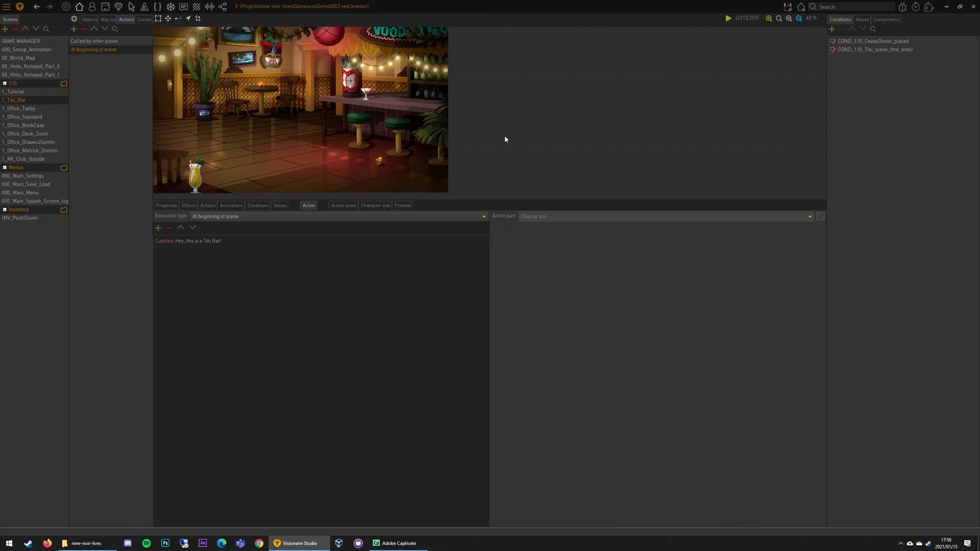
Run the game to test the Tiki Bar scene, and close the game window.
click(785, 6)
click(809, 34)
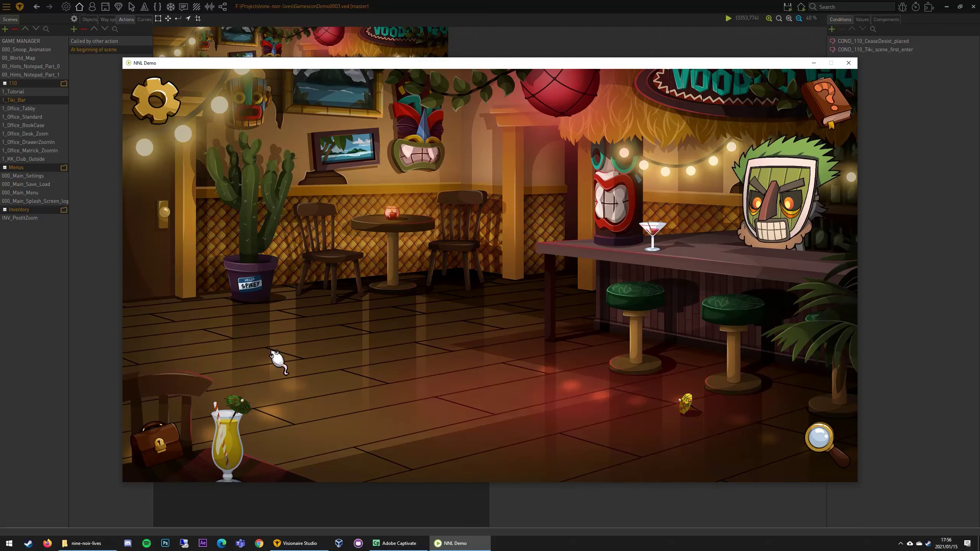
click(848, 63)
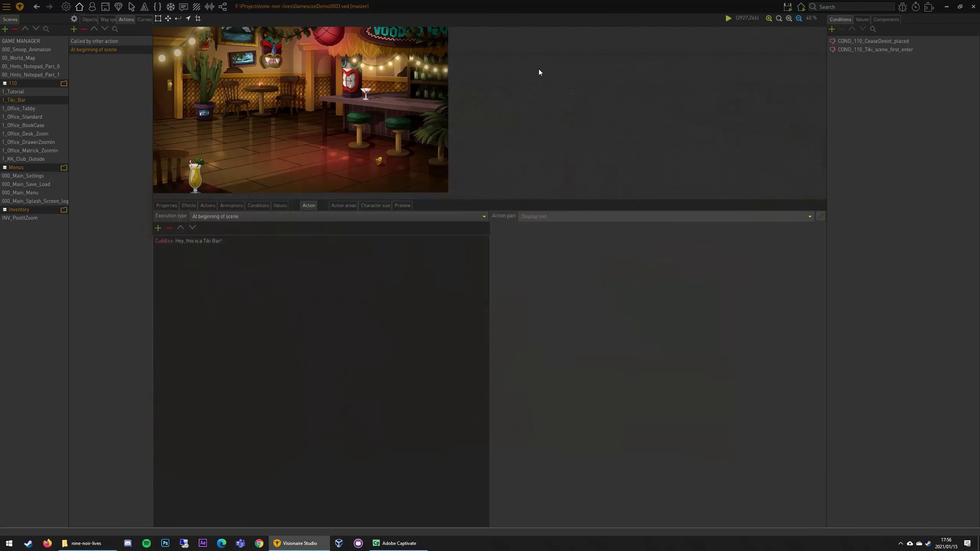
Return to the characters and save the project as the incremented version GamesconDemo0004.ved.
click(91, 8)
click(7, 6)
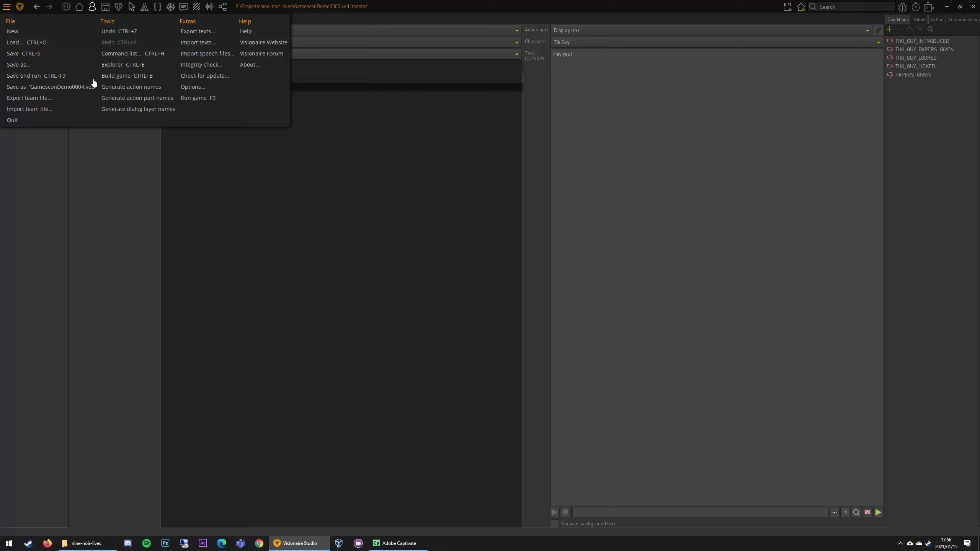
click(61, 87)
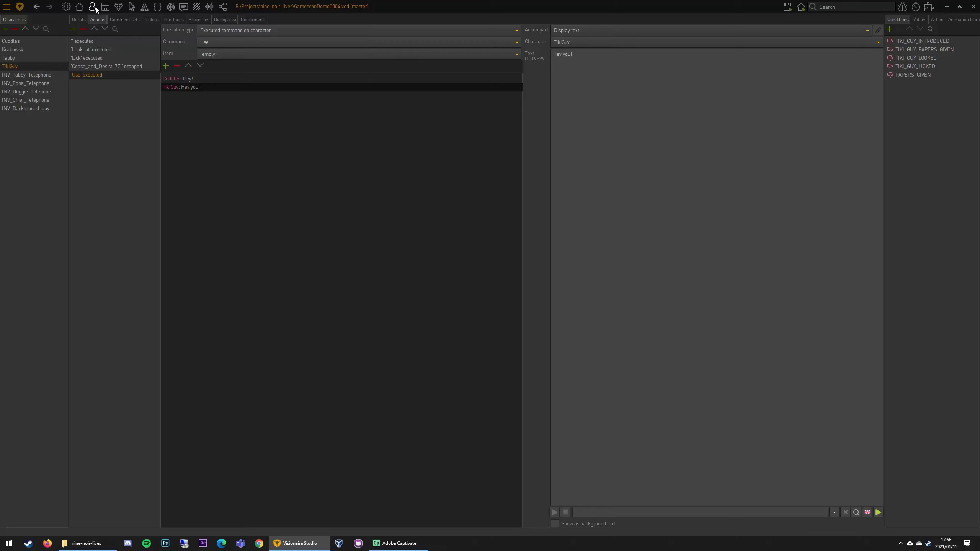
In Cuddles' properties, open the selection of where the character stands and list the 1_Tiki_Bar scene's objects.
click(33, 42)
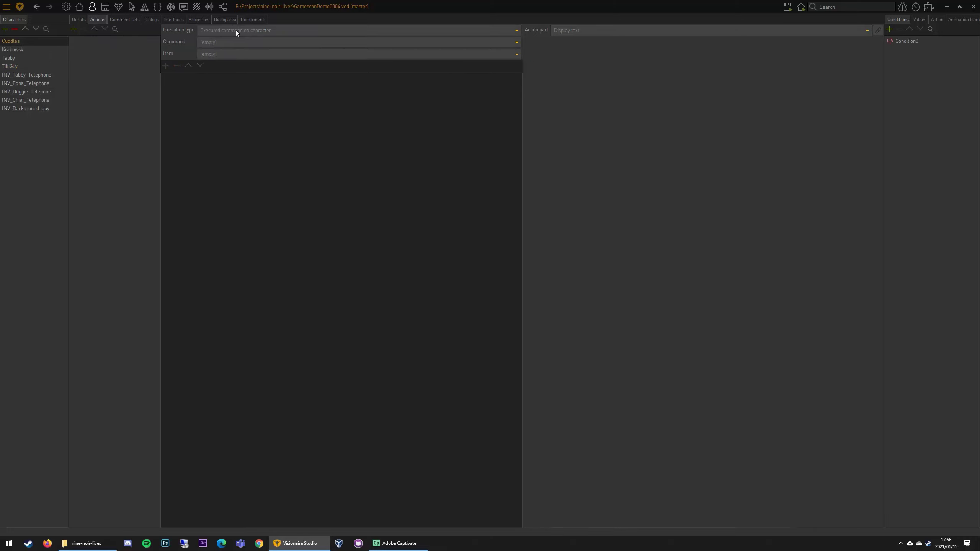
click(252, 19)
click(205, 19)
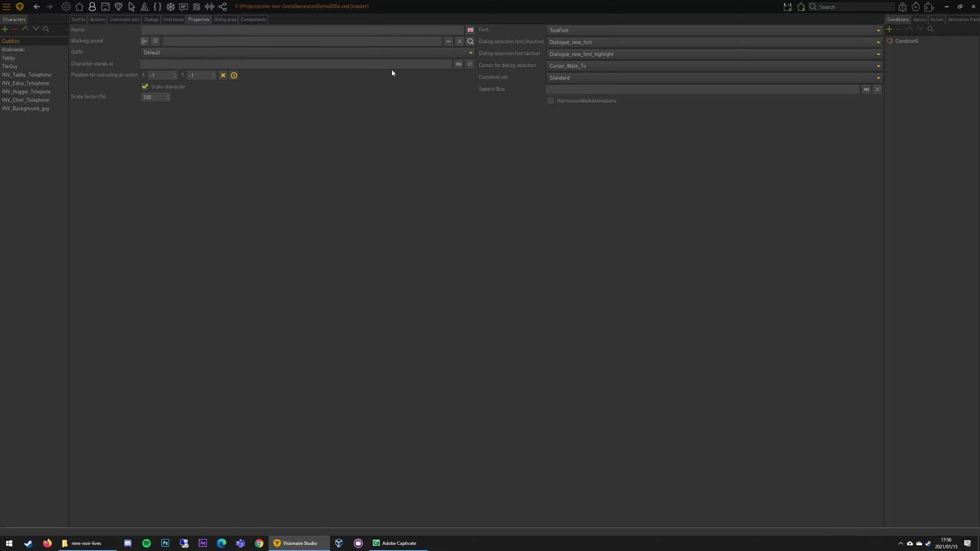
click(457, 66)
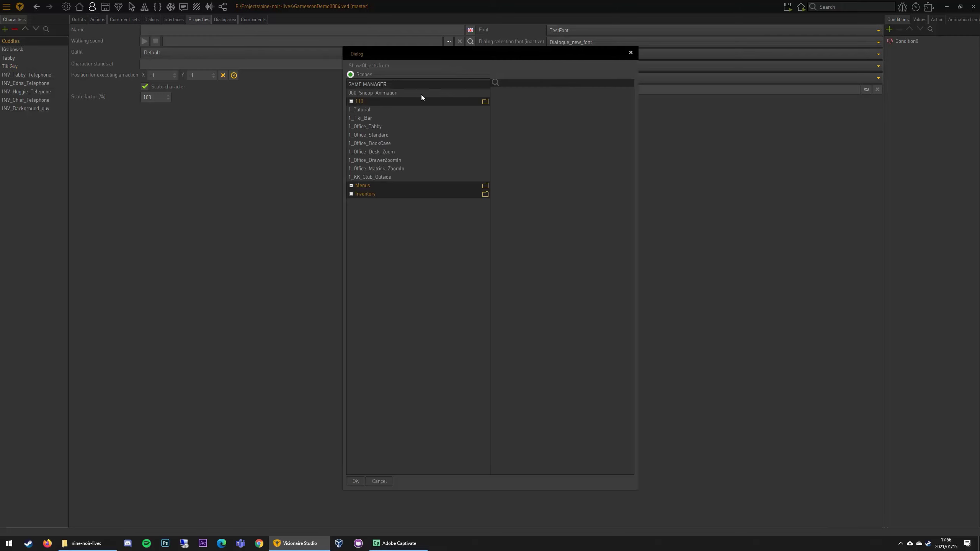
click(382, 127)
click(379, 119)
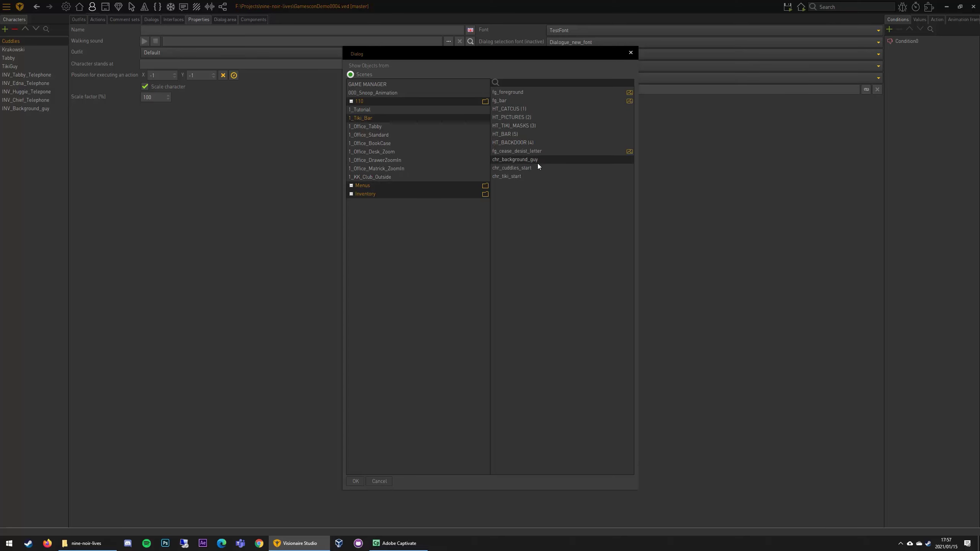
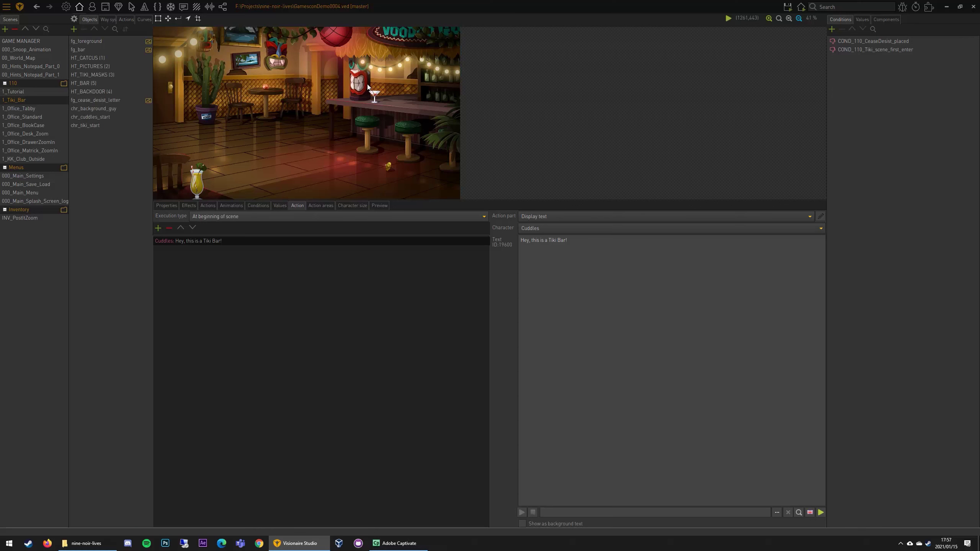
Delete the chr_cuddles_start object from the 1_Tiki_Bar scene and add a new object named chr_cuddles_start.
click(91, 120)
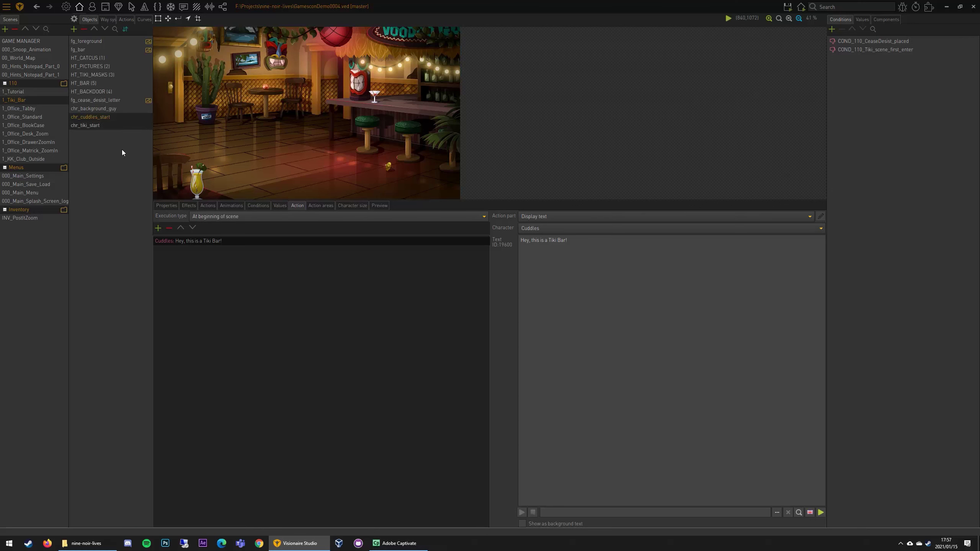
drag(239, 200, 285, 357)
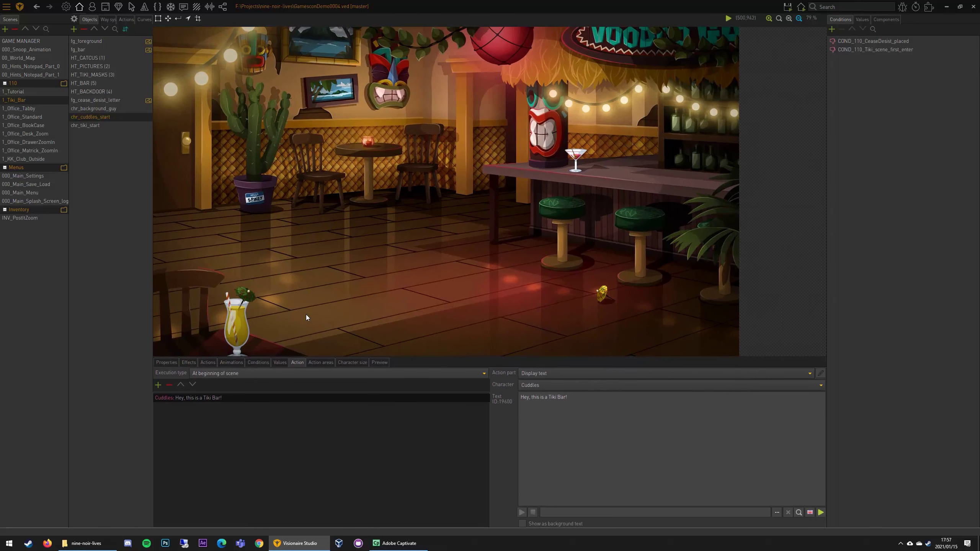
click(84, 30)
click(74, 29)
text(chr_cuddle)
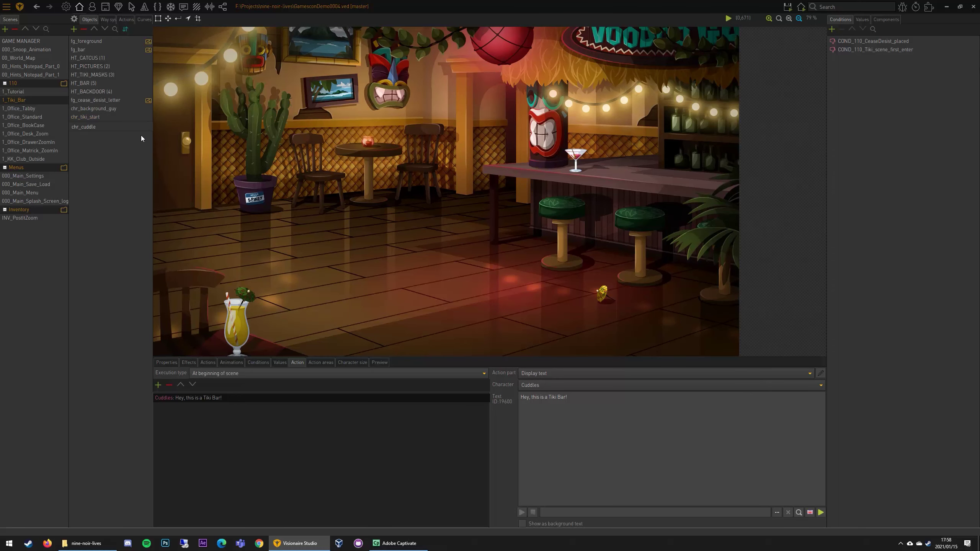
text(s_start)
key(Return)
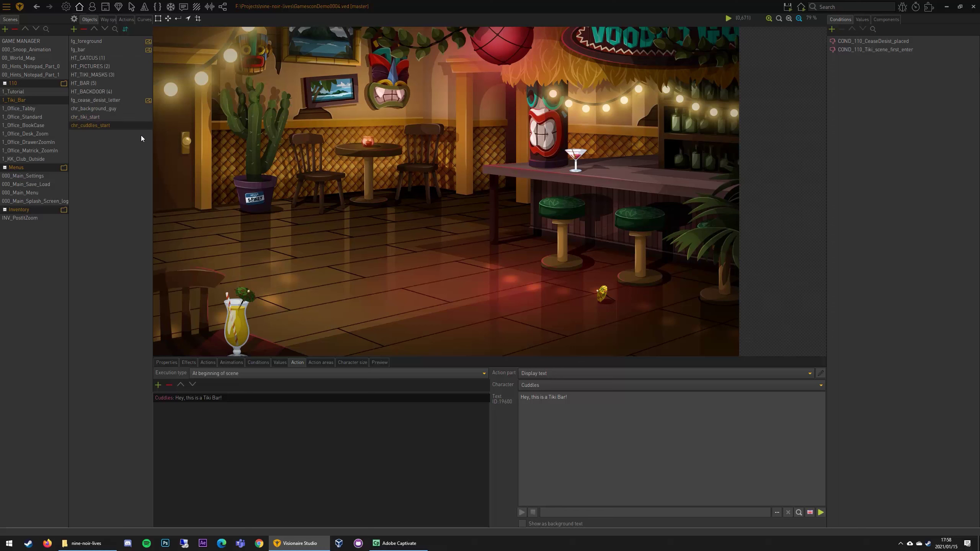
Set the chr_cuddles_start object's position to about X 444, Y 878, on the floor near the cocktail glass.
click(169, 363)
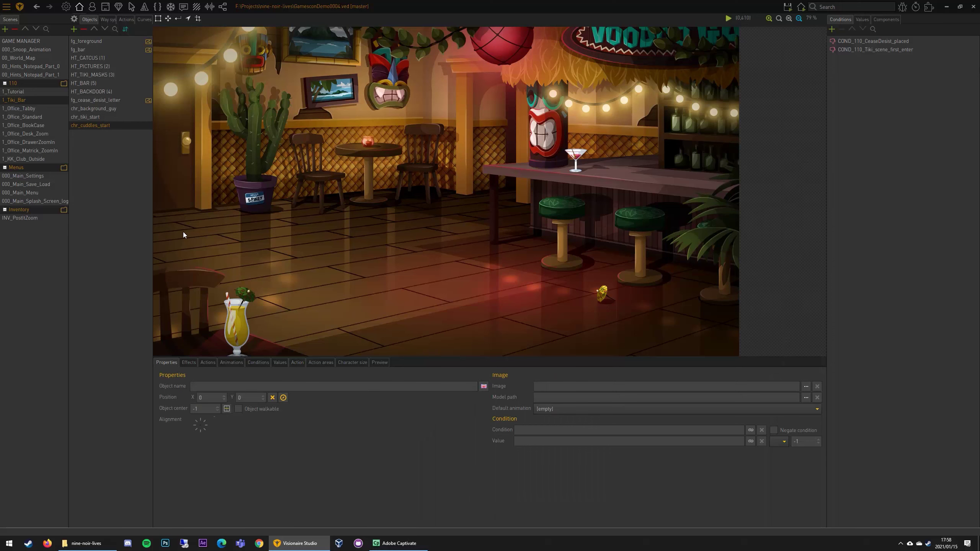
click(283, 398)
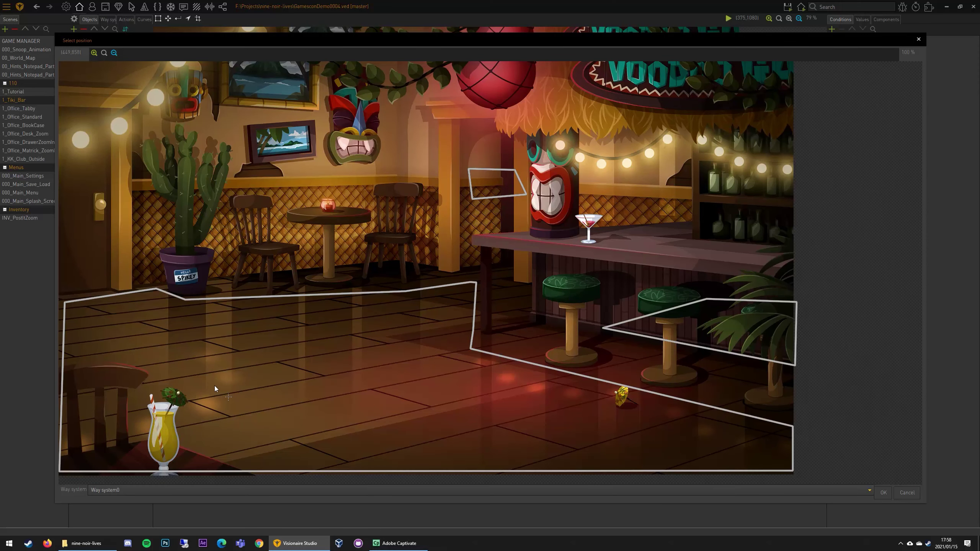
click(883, 493)
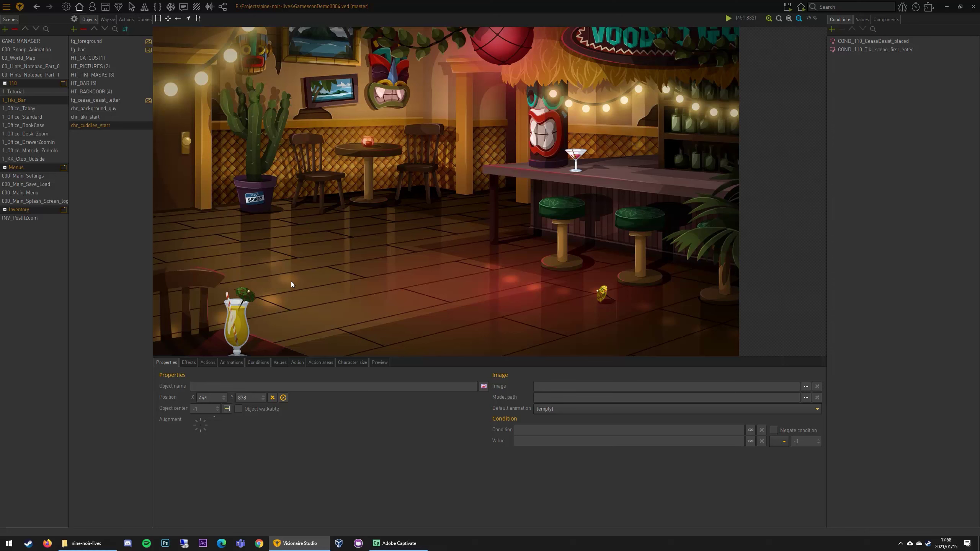
In Cuddles' character properties, set the character to stand at chr_cuddles_start in the 1_Tiki_Bar scene.
click(94, 8)
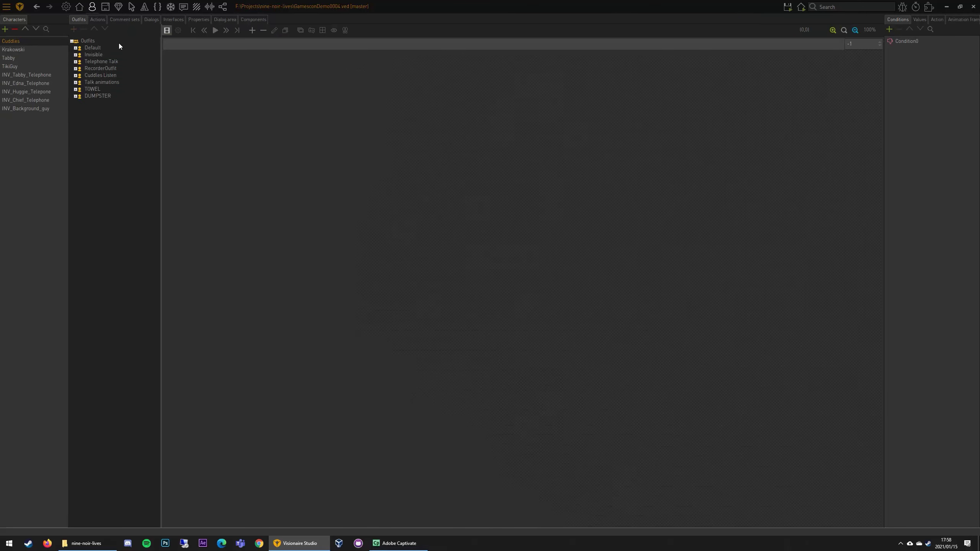
click(200, 19)
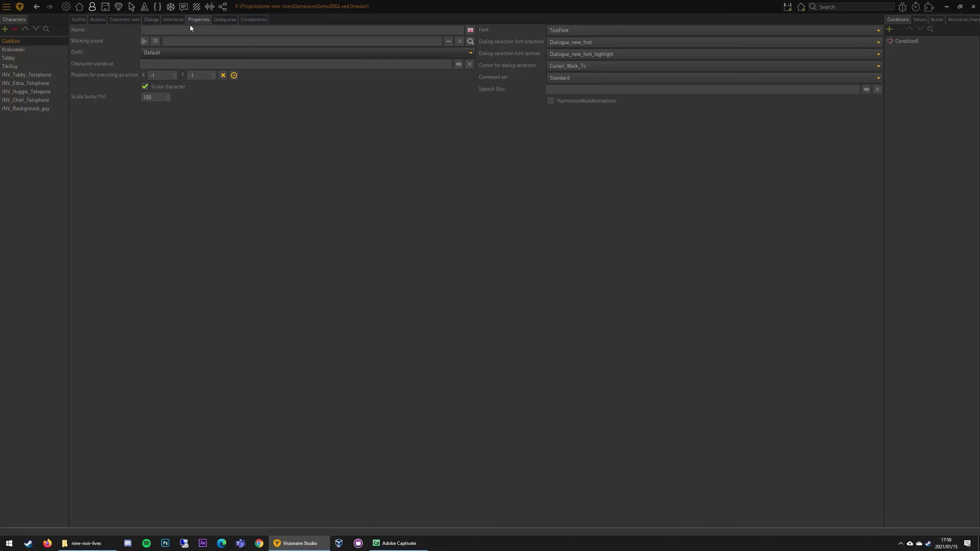
click(458, 64)
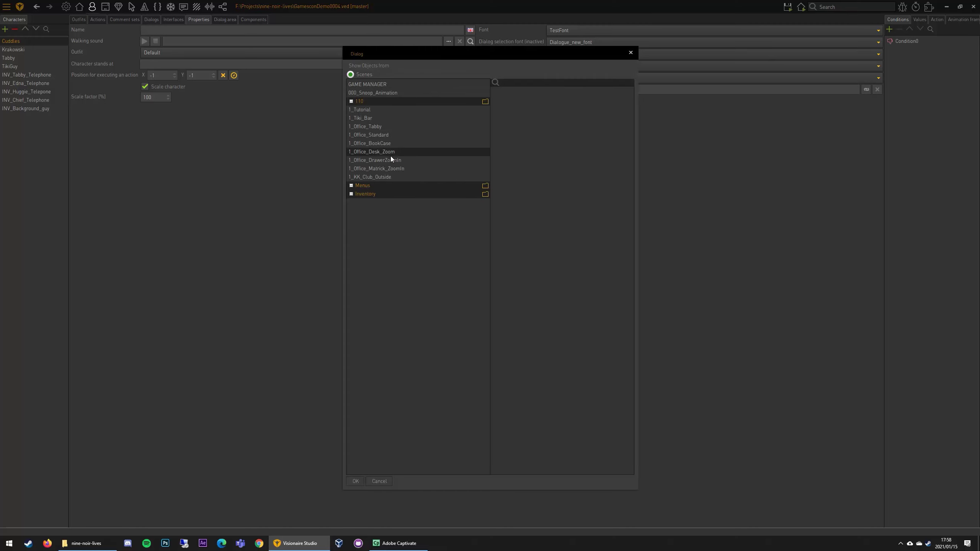
click(370, 119)
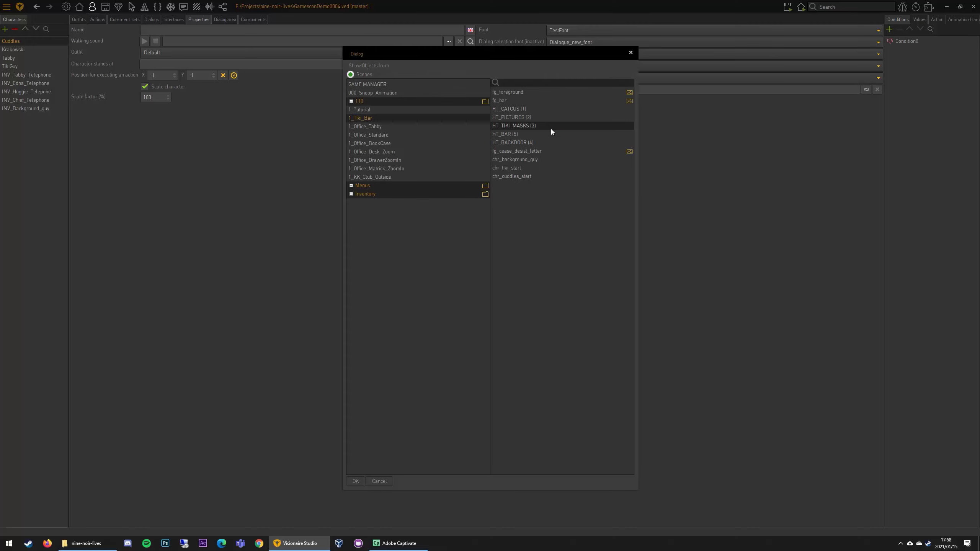
double_click(537, 177)
Run the game to check where Cuddles stands in the Tiki Bar, and close the game window.
click(787, 6)
click(805, 34)
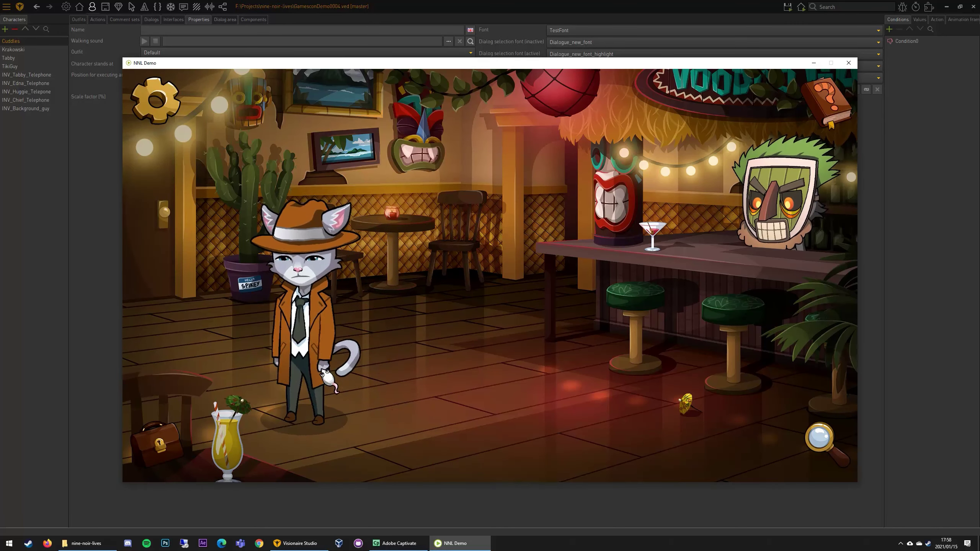
click(851, 62)
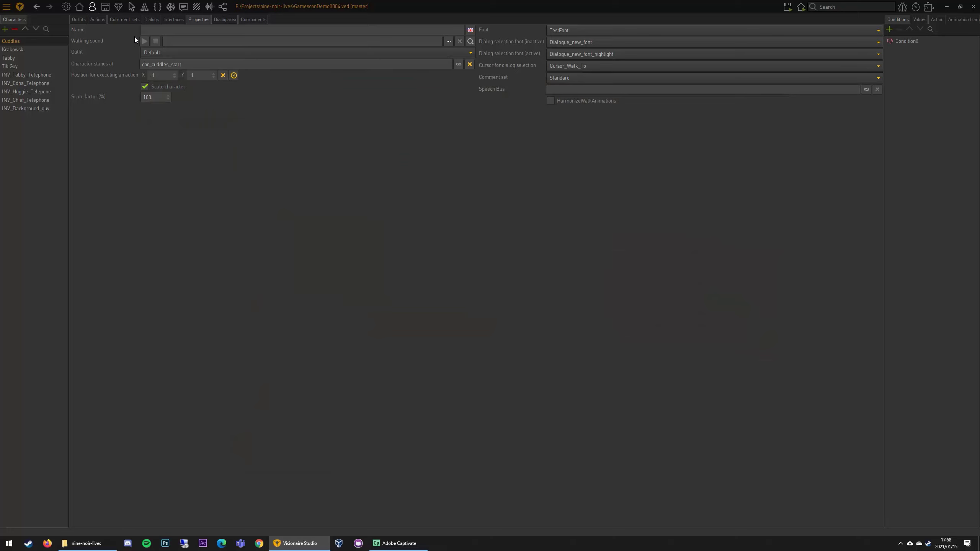
Clear the object Cuddles stands at, and run the game without it before closing the game window.
click(469, 64)
mouse_move(787, 6)
click(796, 30)
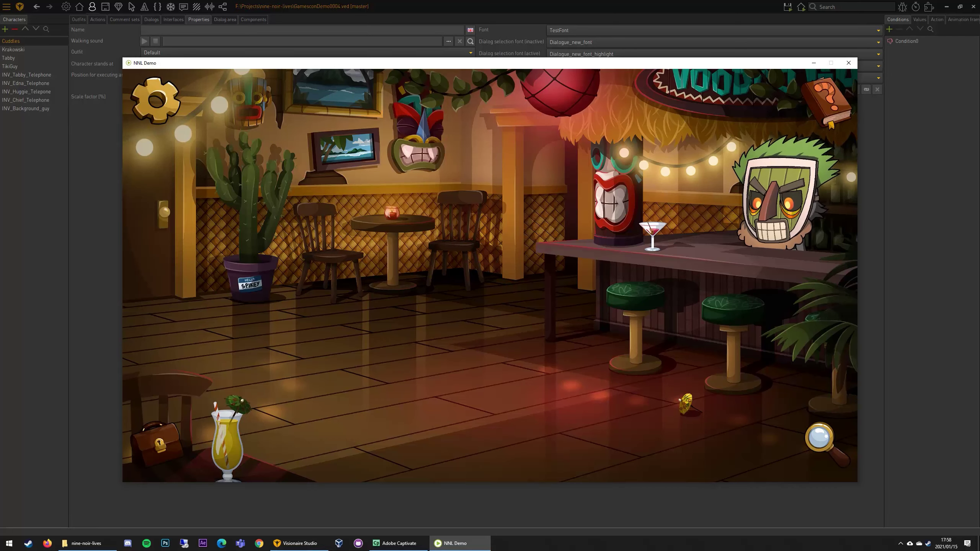
click(848, 63)
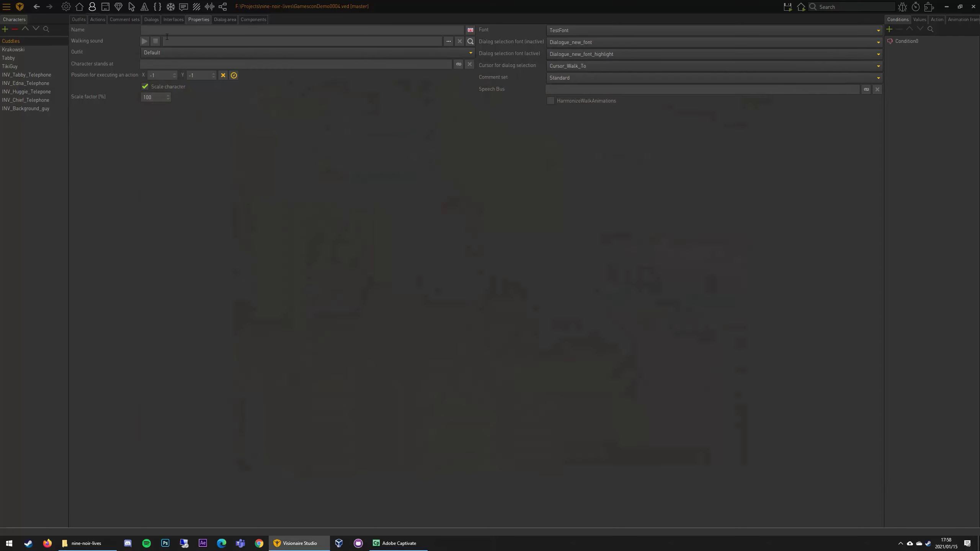
Delete Cuddles' spoken line from the Tiki Bar scene's action that runs at the beginning of the scene.
click(82, 6)
click(126, 19)
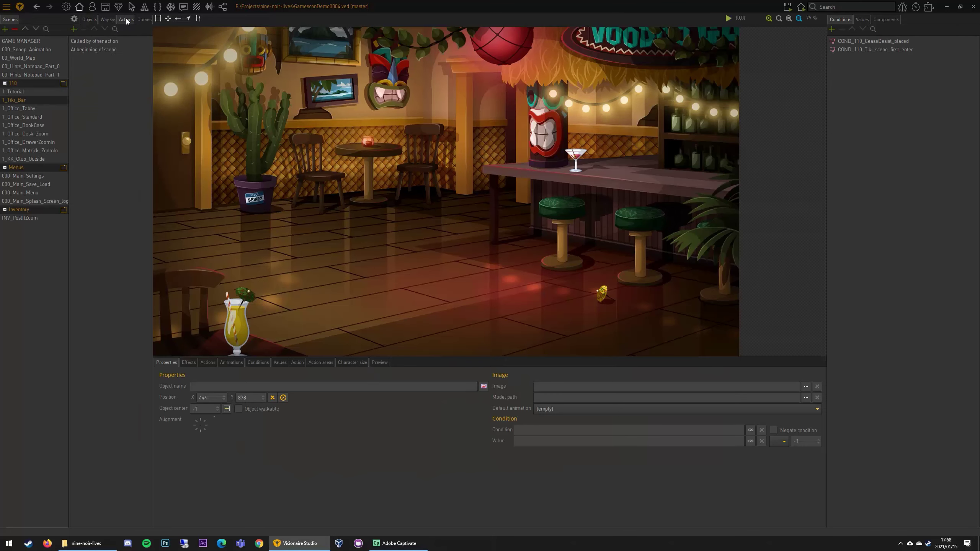
click(106, 51)
click(188, 398)
click(170, 390)
Add a Set character to position action part that places Cuddles in the current scene at about (472, 863).
click(161, 390)
text(set)
key(Down)
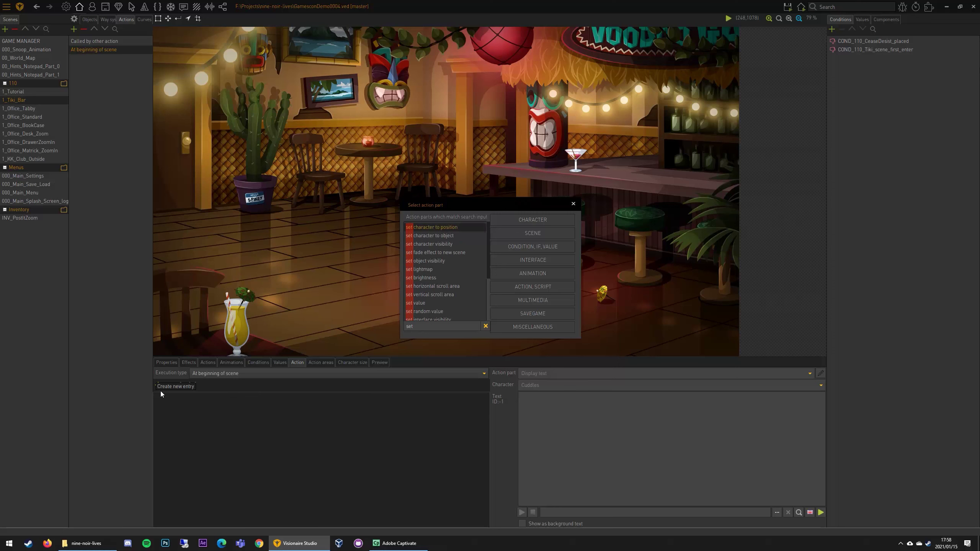
key(Return)
click(527, 385)
click(538, 409)
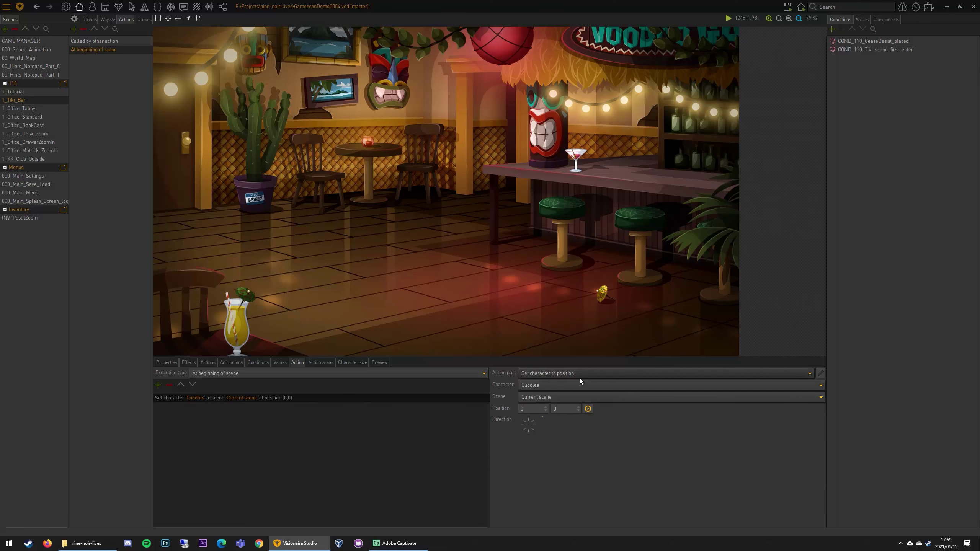
click(587, 408)
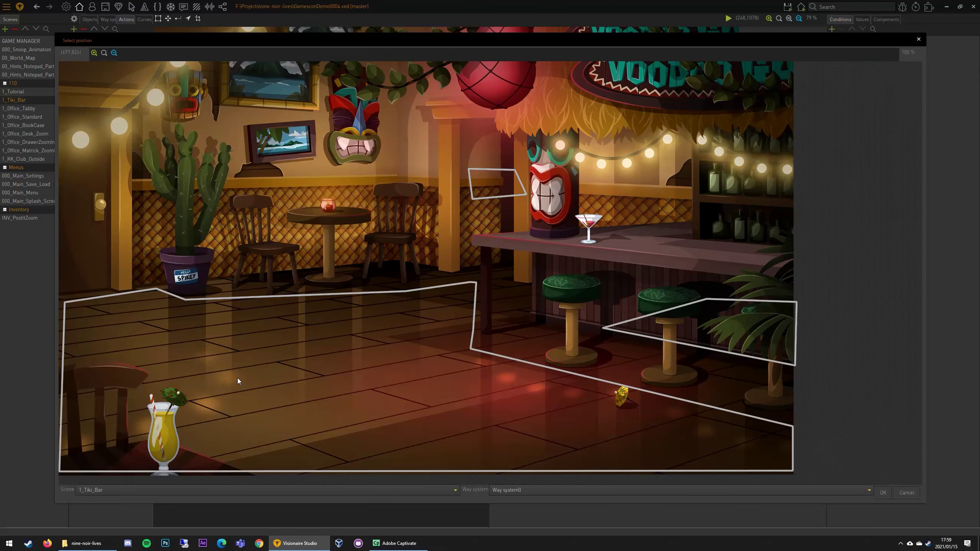
click(877, 492)
Run the game to test the Set character to position action part, and close the game window.
click(800, 6)
click(803, 33)
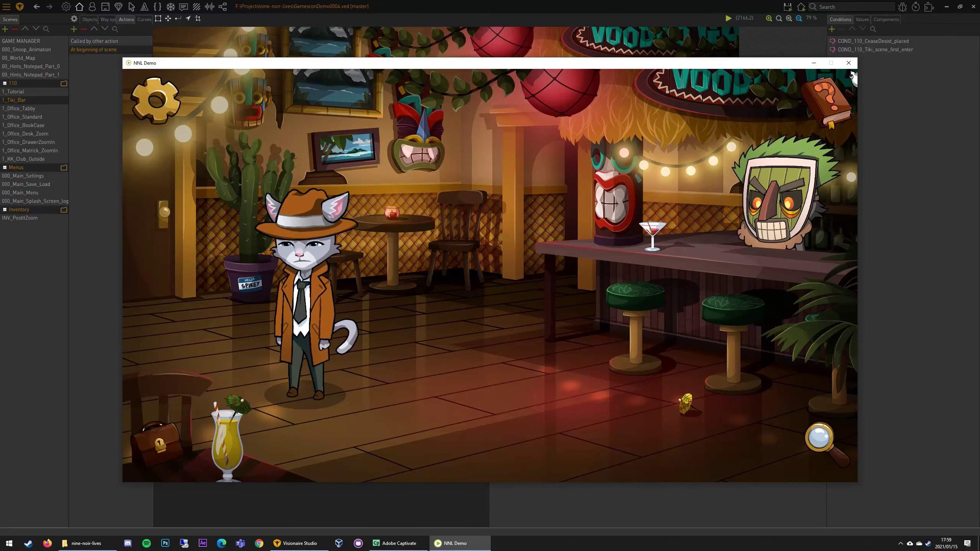
key(alt+F4)
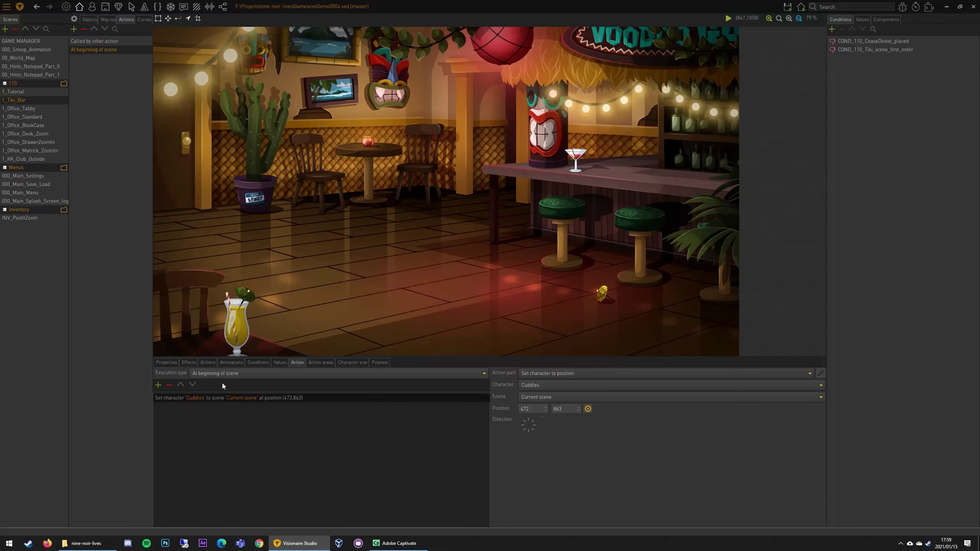
Delete the Set character to position action part, and check the chr_cuddles_start object among the scene's objects.
click(168, 385)
click(157, 385)
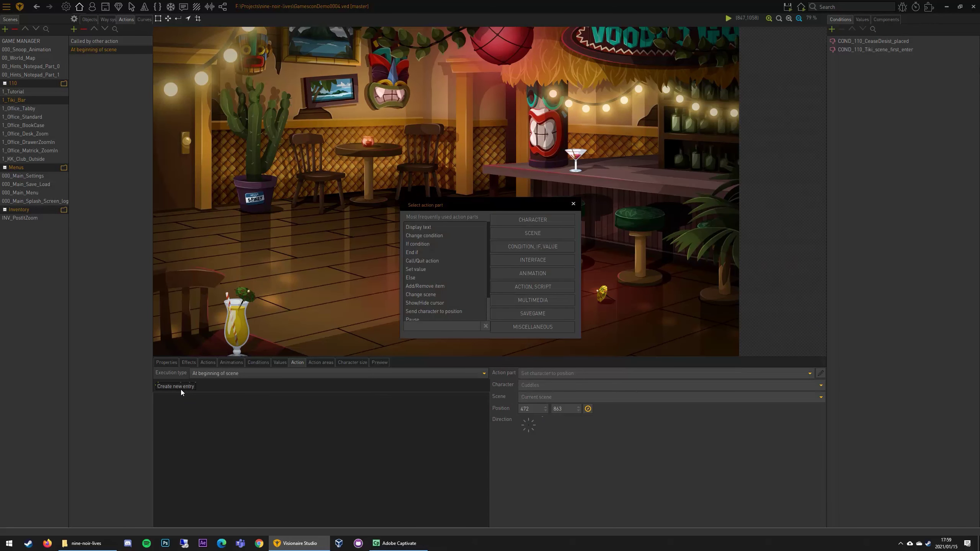
text(set)
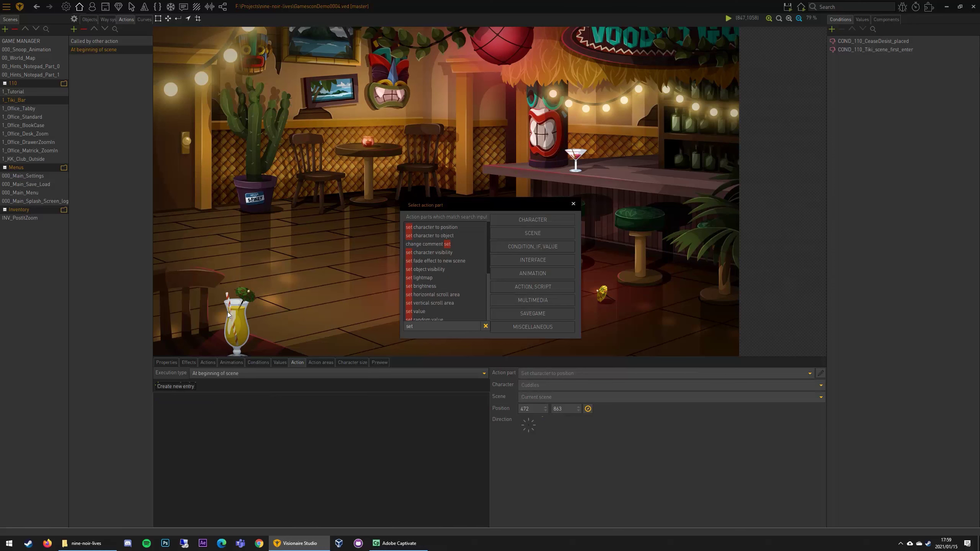
click(574, 204)
click(89, 19)
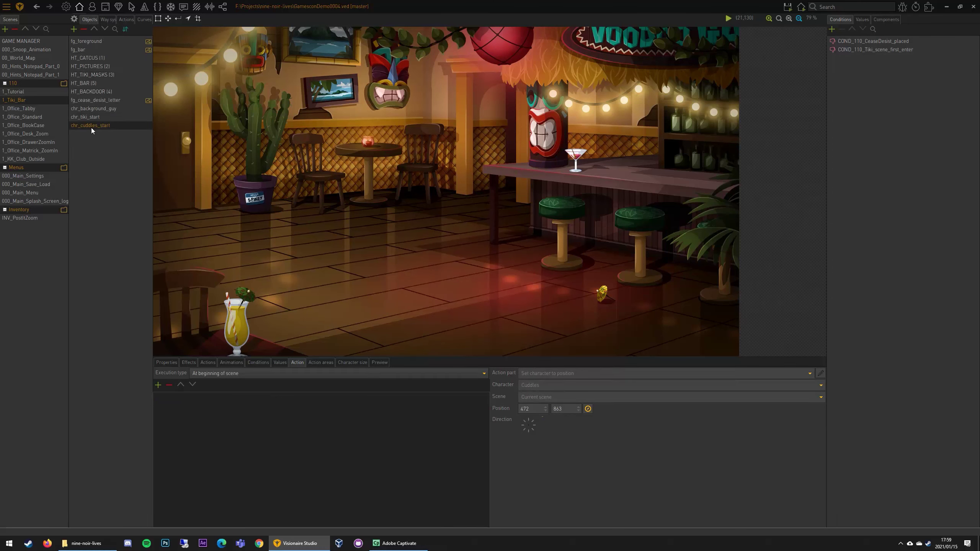
click(127, 17)
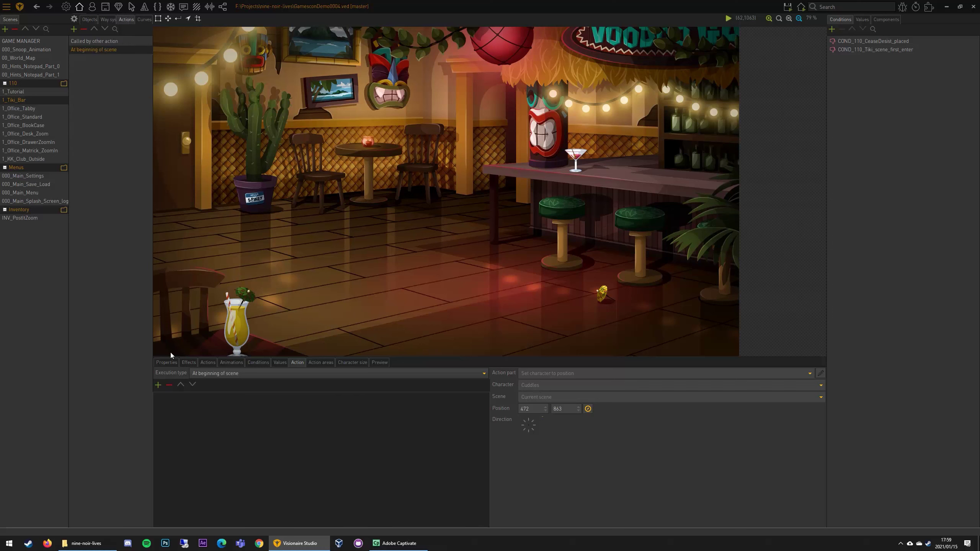
Add a Set character to object action part placing Cuddles at chr_cuddles_start in 1_Tiki_Bar, and test it in the game.
click(162, 385)
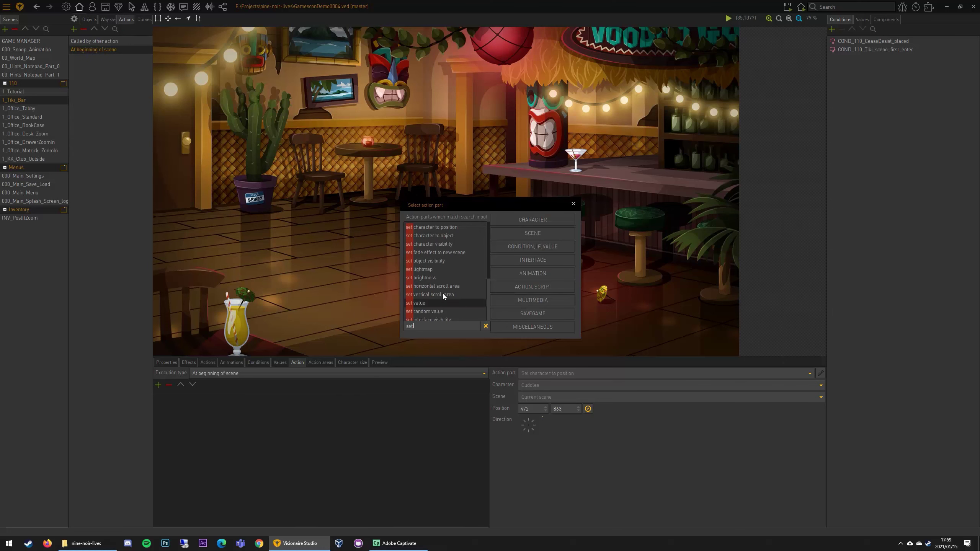
double_click(453, 237)
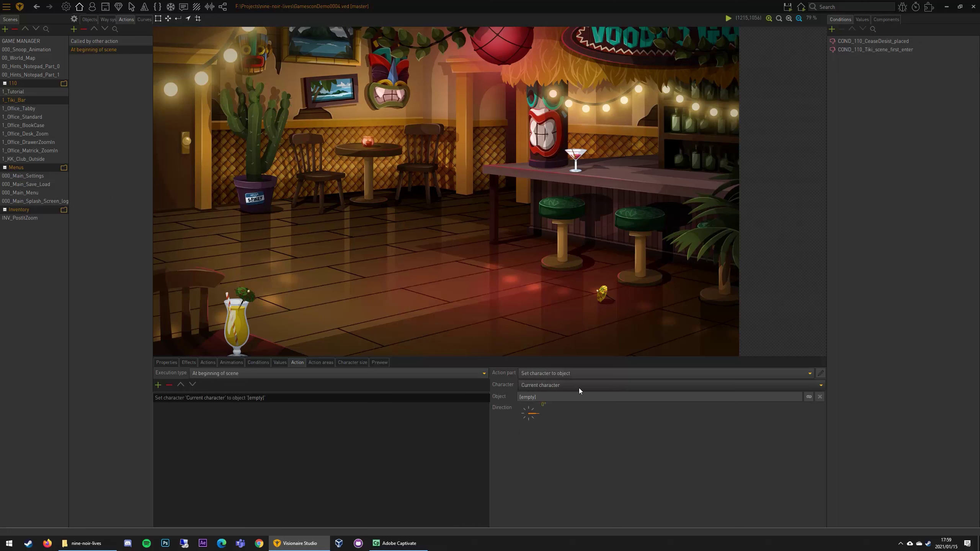
click(517, 384)
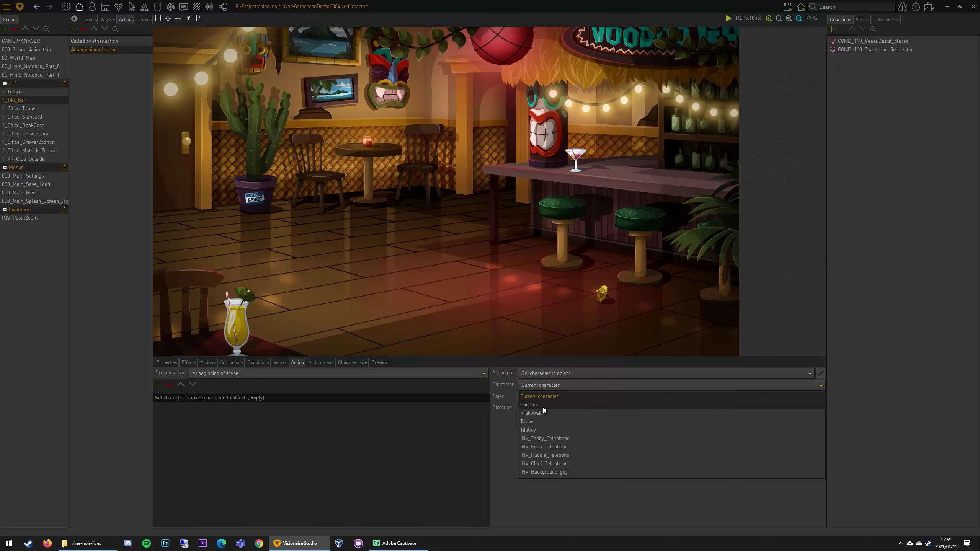
click(543, 408)
click(809, 397)
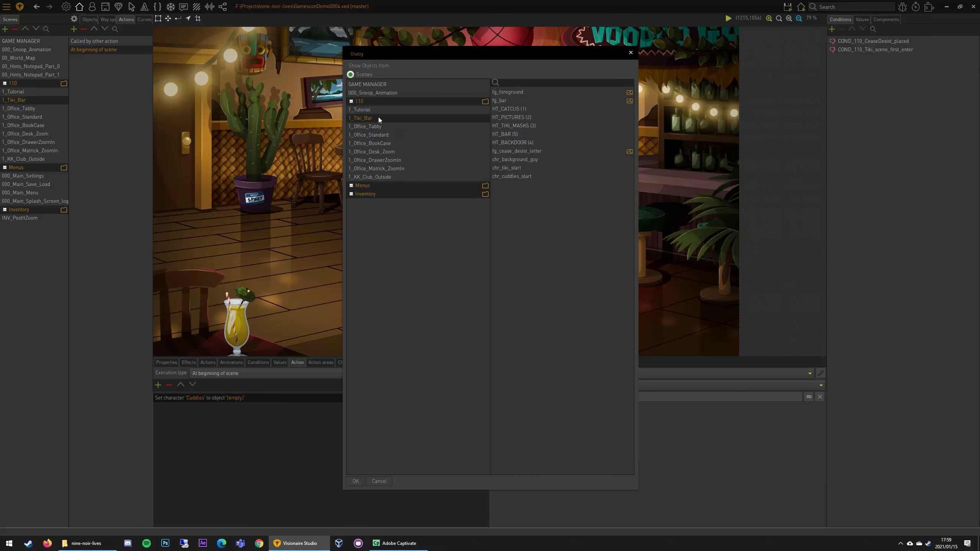
click(517, 176)
double_click(516, 177)
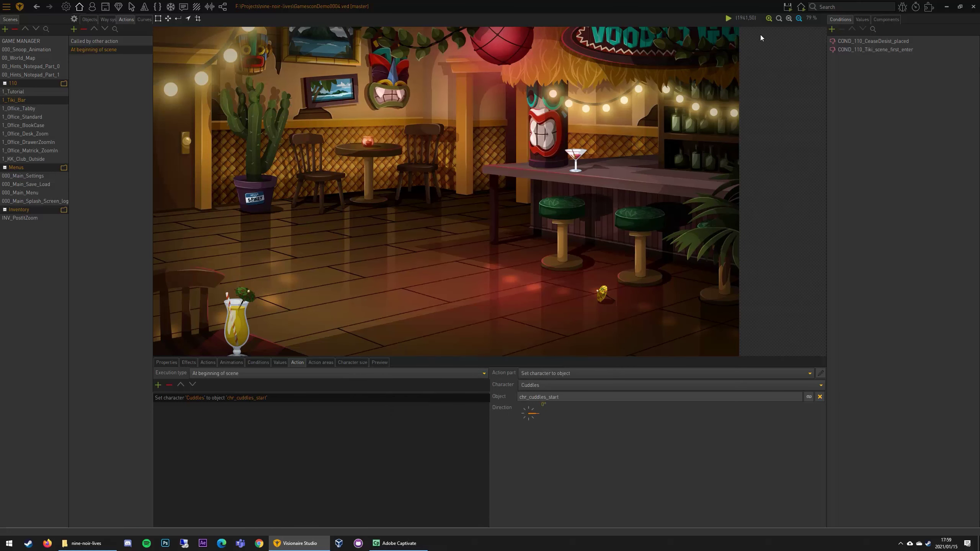
key(F5)
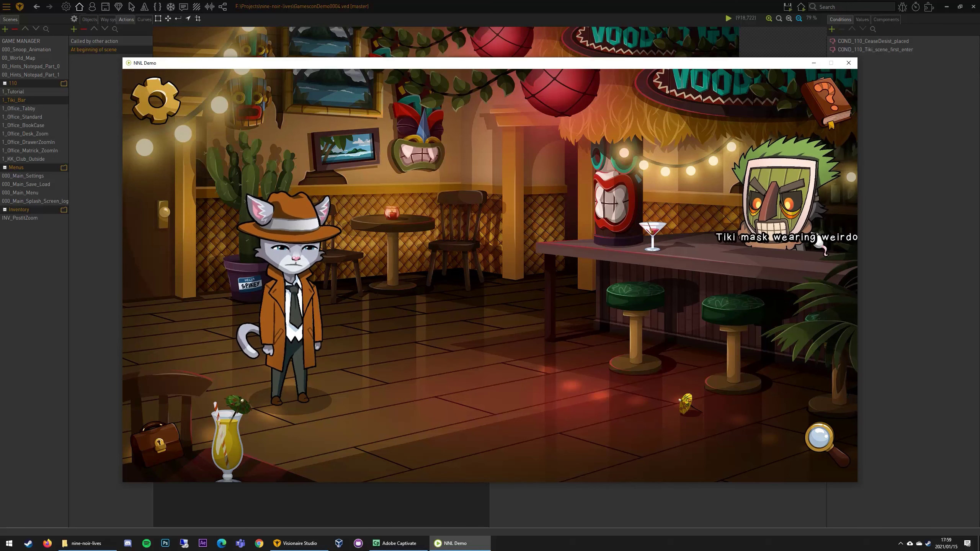
key(alt+F4)
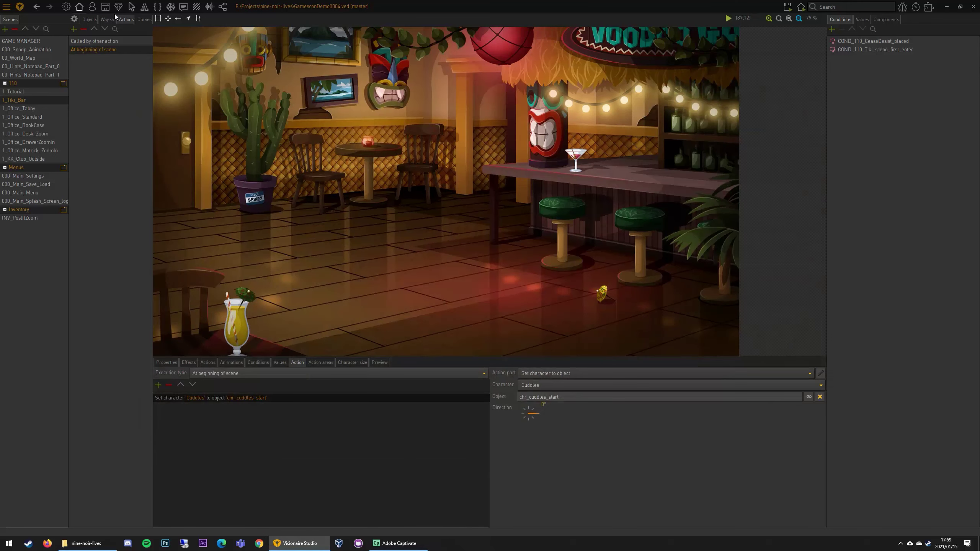
Open the TikiGuy character's properties to examine the object it stands at and its position for executing an action.
click(95, 10)
click(11, 66)
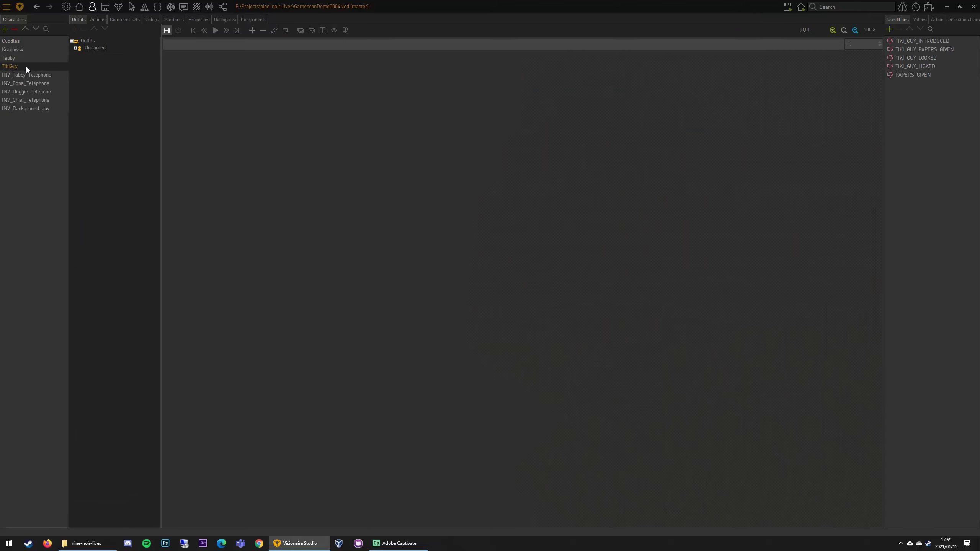
click(227, 19)
click(242, 19)
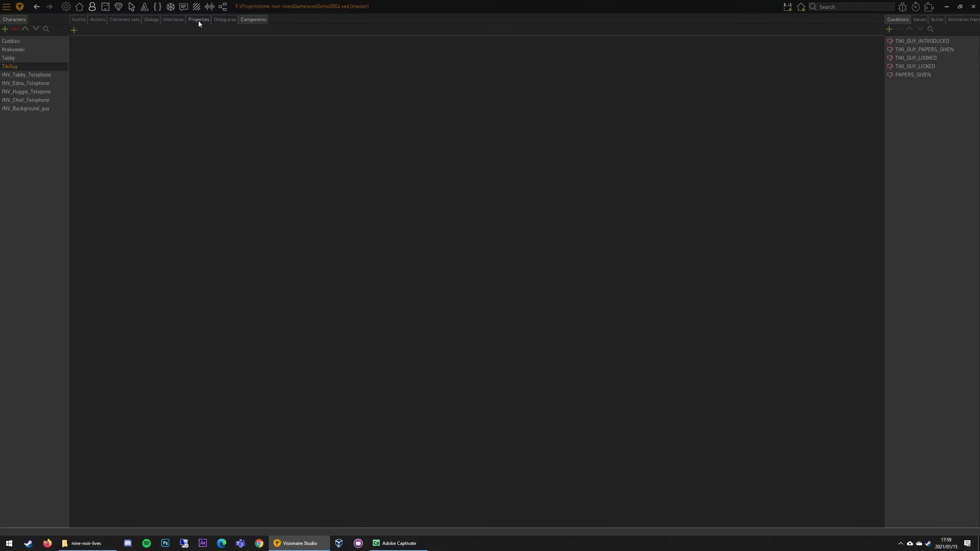
click(192, 19)
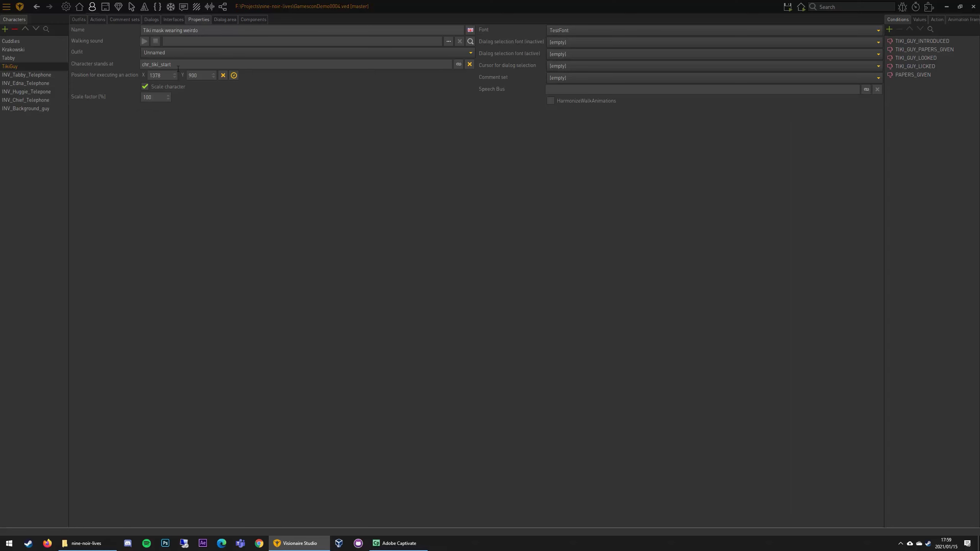
Add a Display text action part with Cuddles saying "Hello!" to the At beginning of scene action in 1_Tiki_Bar.
click(79, 7)
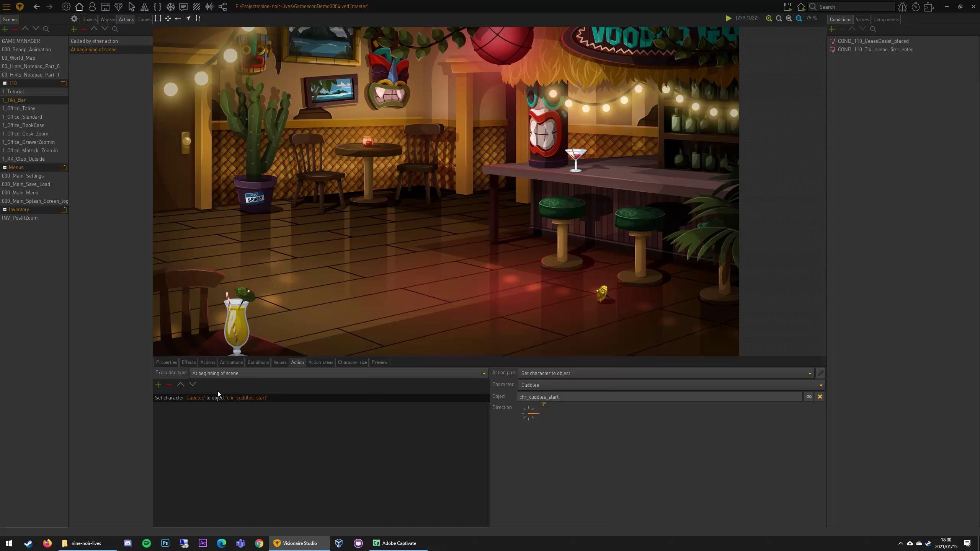
click(159, 387)
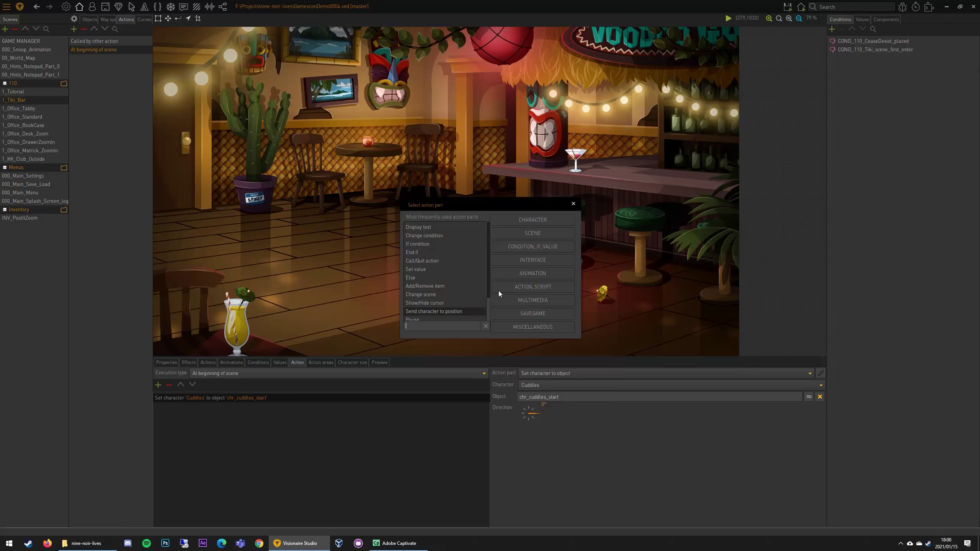
double_click(449, 228)
text(Hello!)
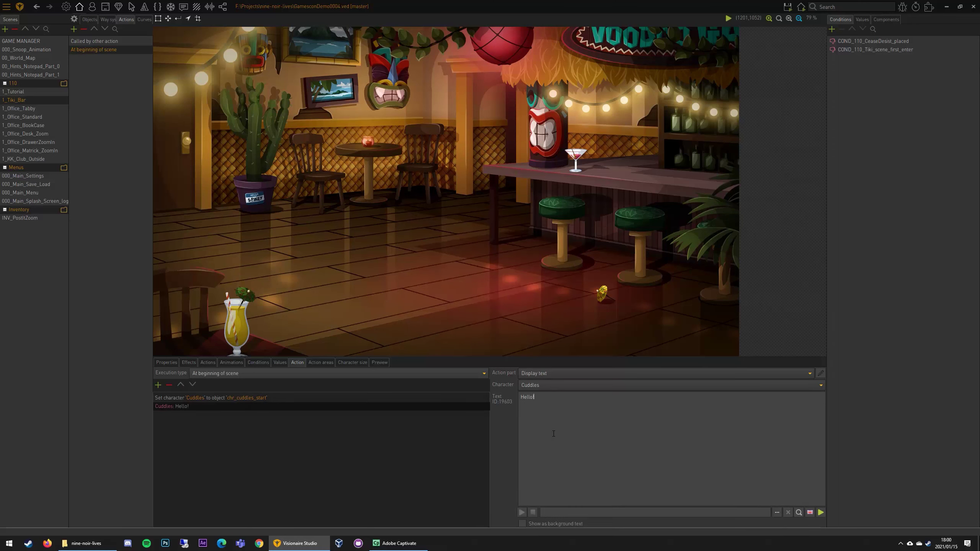
click(322, 445)
Save and run the game on the Tiki Bar scene to test the greeting, and close the game window.
click(787, 7)
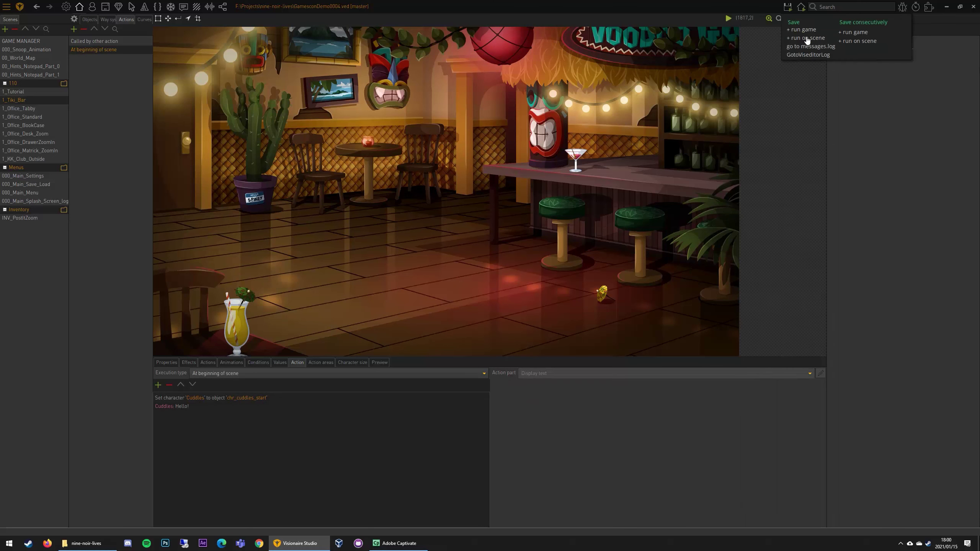
click(810, 37)
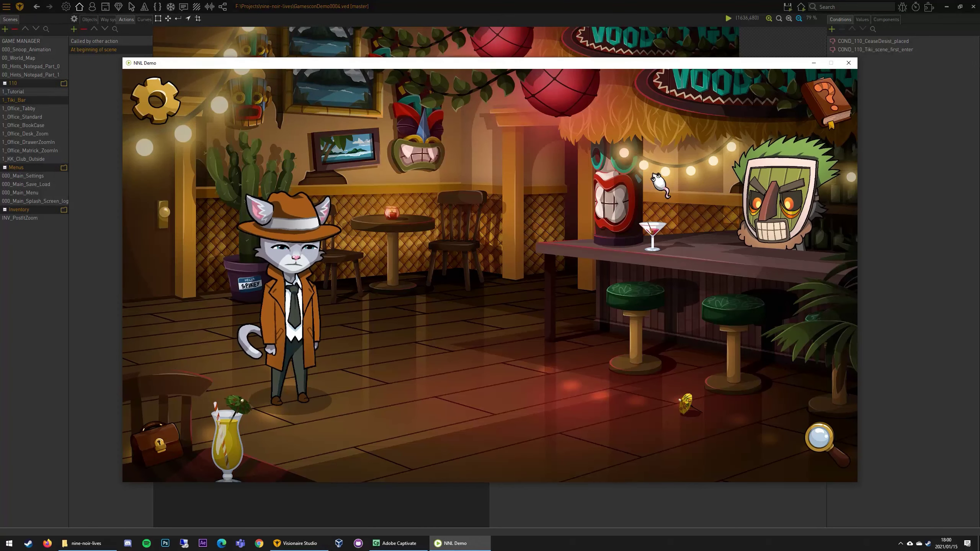
click(848, 63)
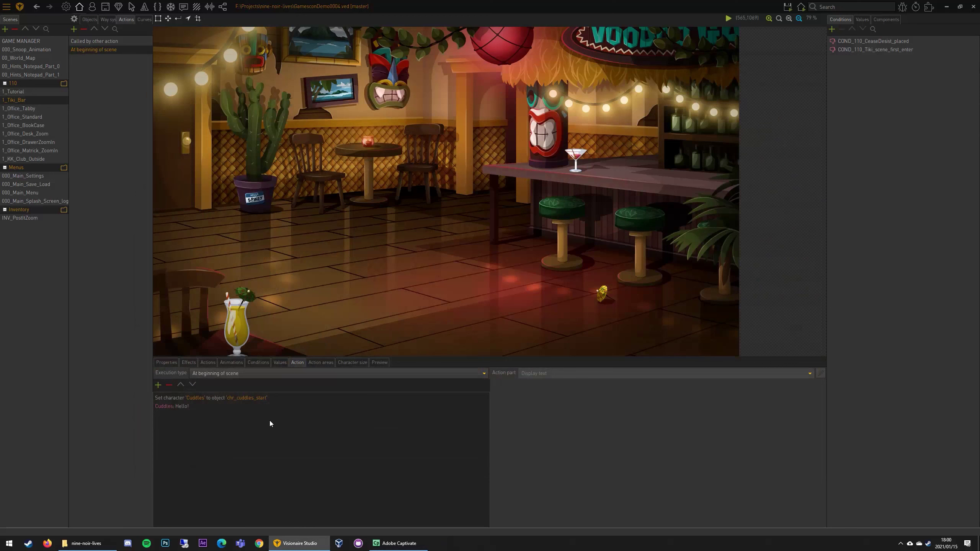
Change Cuddles' line in the scene-start action to "This place looks weird!".
click(191, 400)
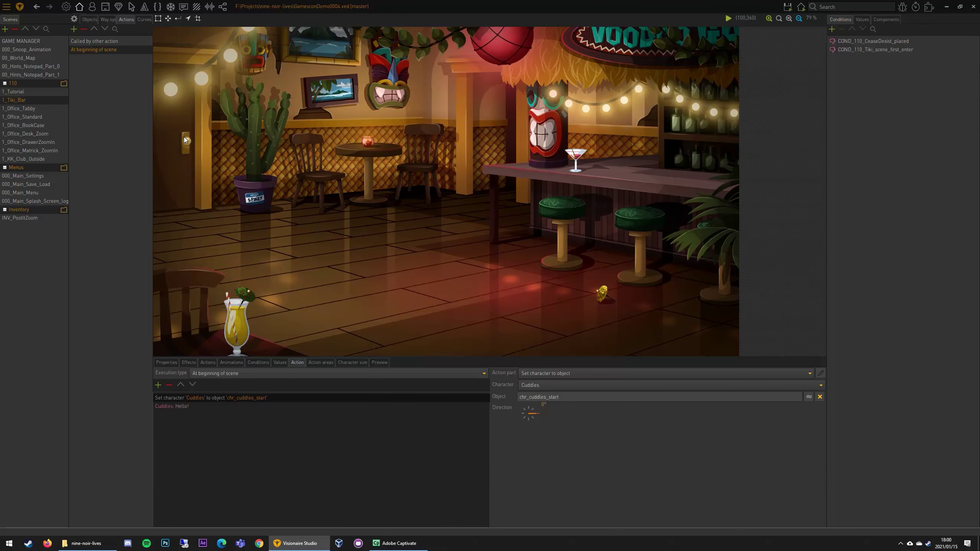
click(185, 409)
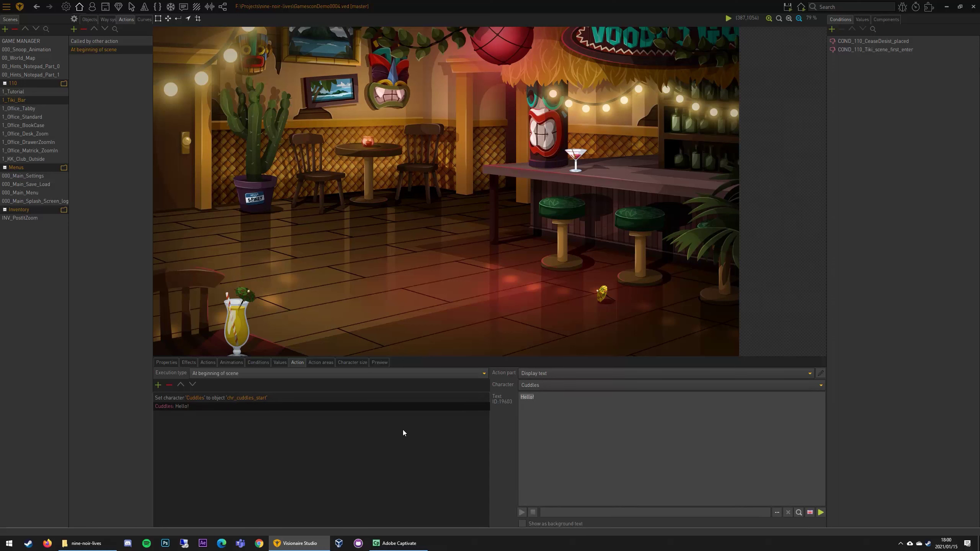
text(This place looks weird)
click(403, 429)
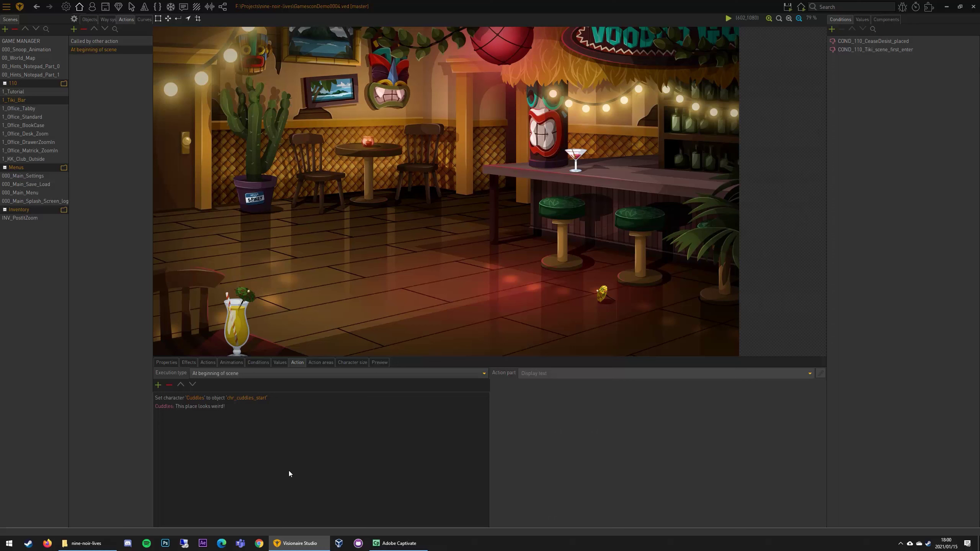
click(206, 407)
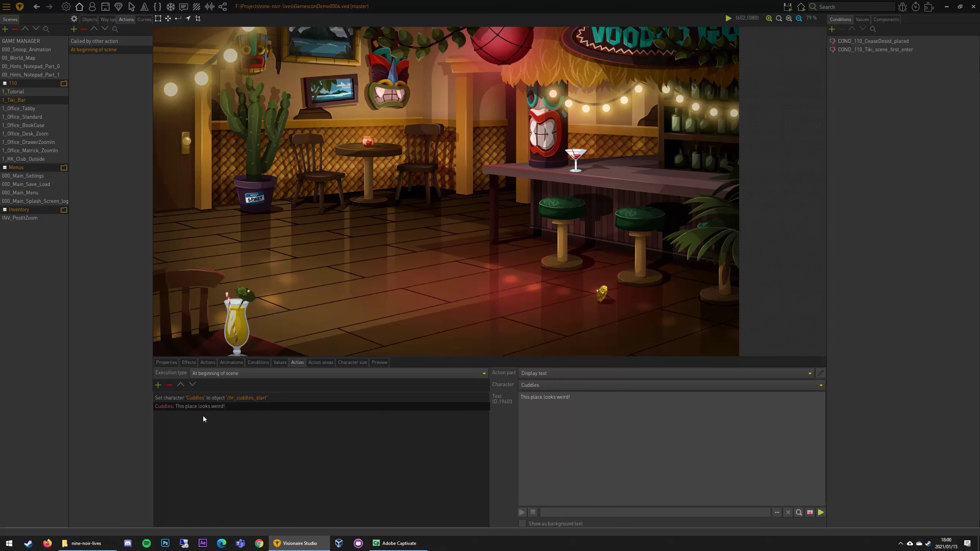
click(208, 400)
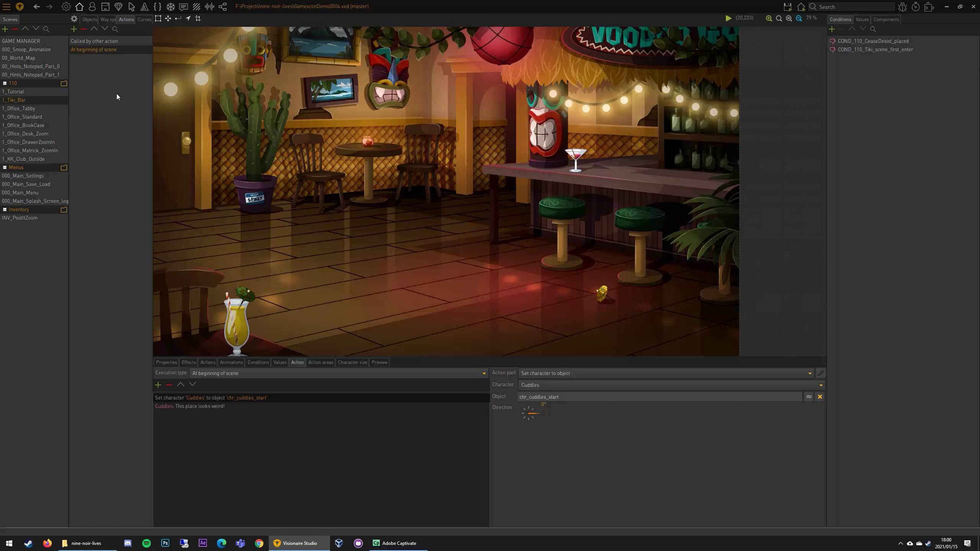
Create a scene condition named COND_111_Tiki_Entered.
click(832, 29)
text(COND_111_)
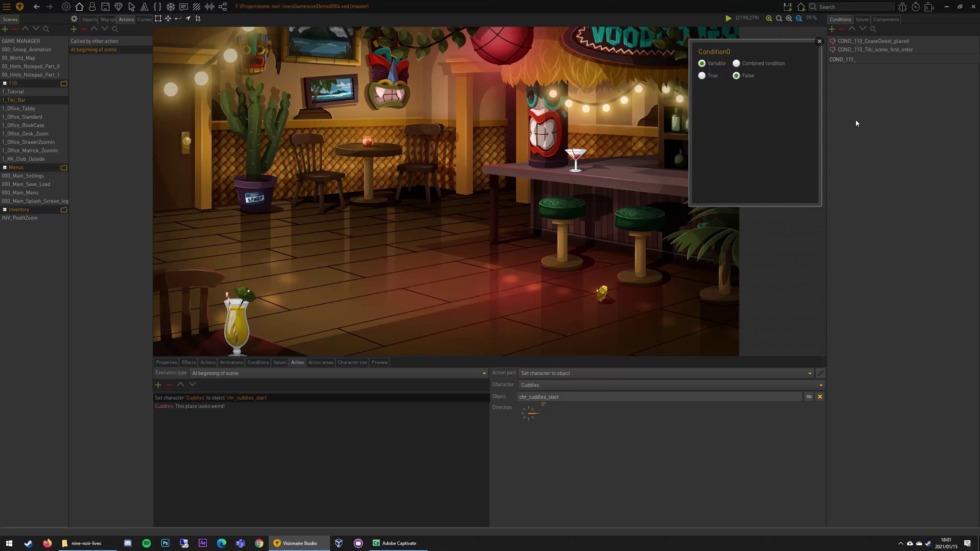
text(tIKI)
text(iki_Entered)
key(Return)
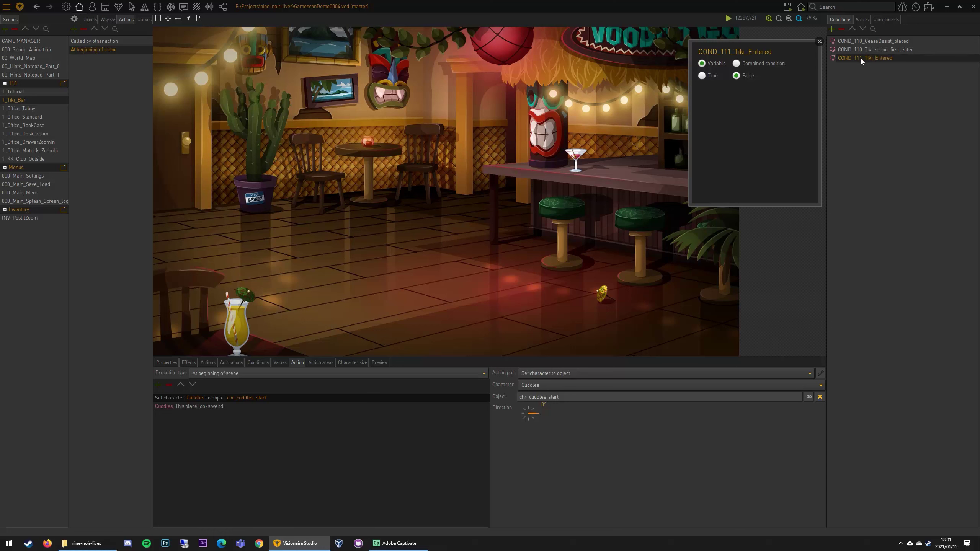
Insert an If condition action part before Cuddles' line that checks whether COND_111_Tiki_Entered is false.
click(194, 401)
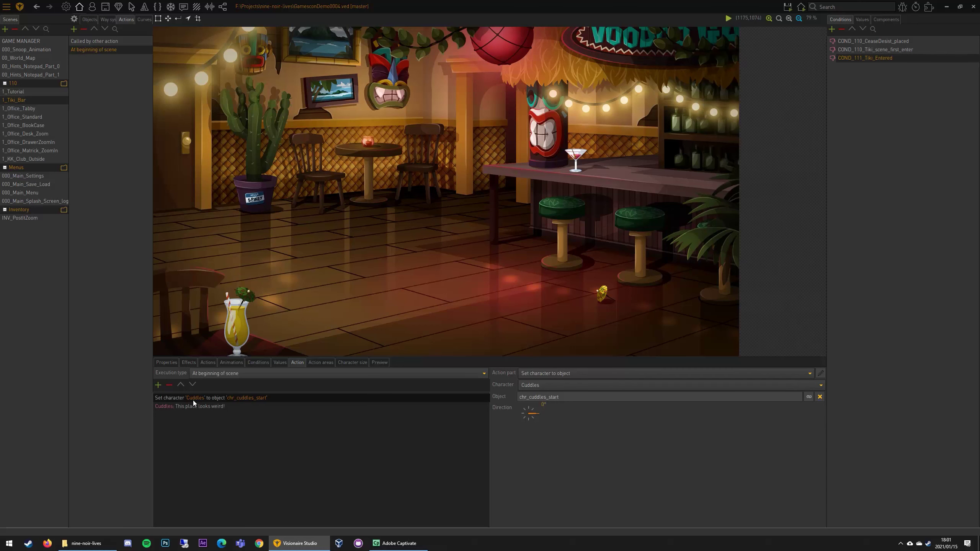
click(158, 387)
text(cond)
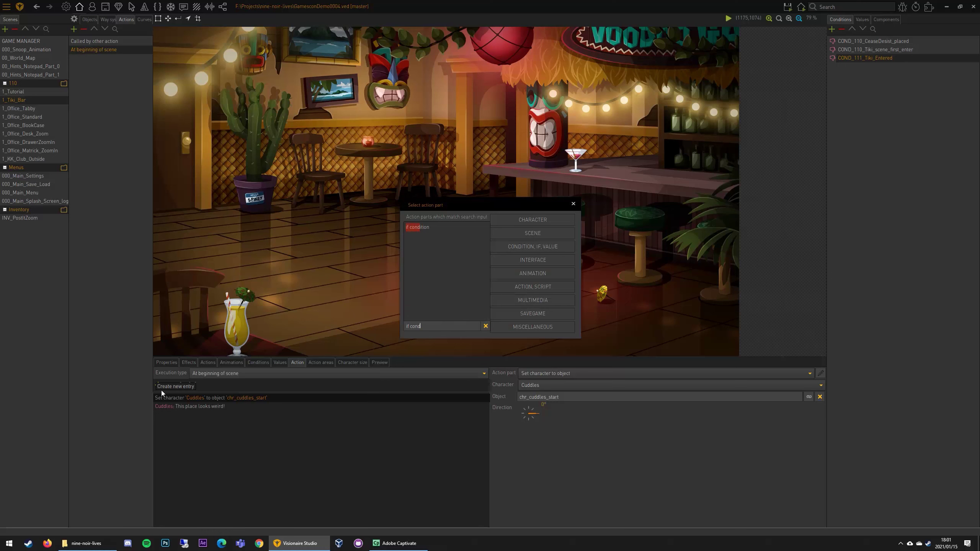
key(Return)
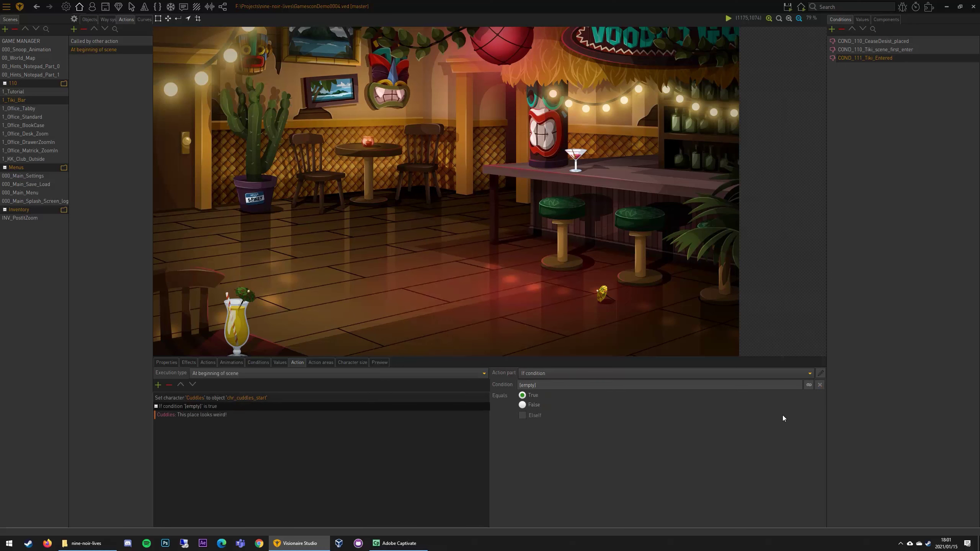
drag(809, 384, 886, 60)
Close the conditional block with an End if action part after Cuddles' line.
click(199, 415)
click(158, 385)
text(end if)
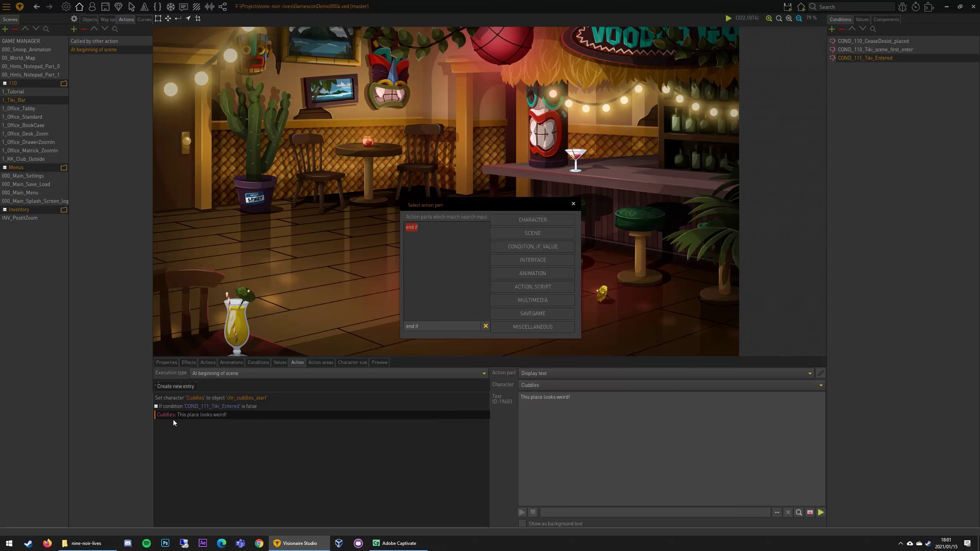
key(Return)
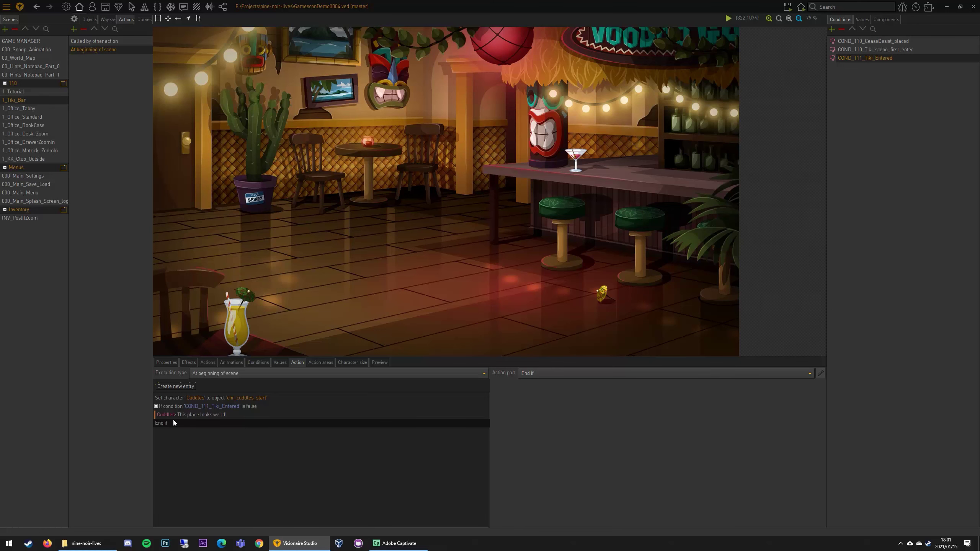
Save and run the game to test Cuddles' conditional line, and close the game window.
mouse_move(788, 7)
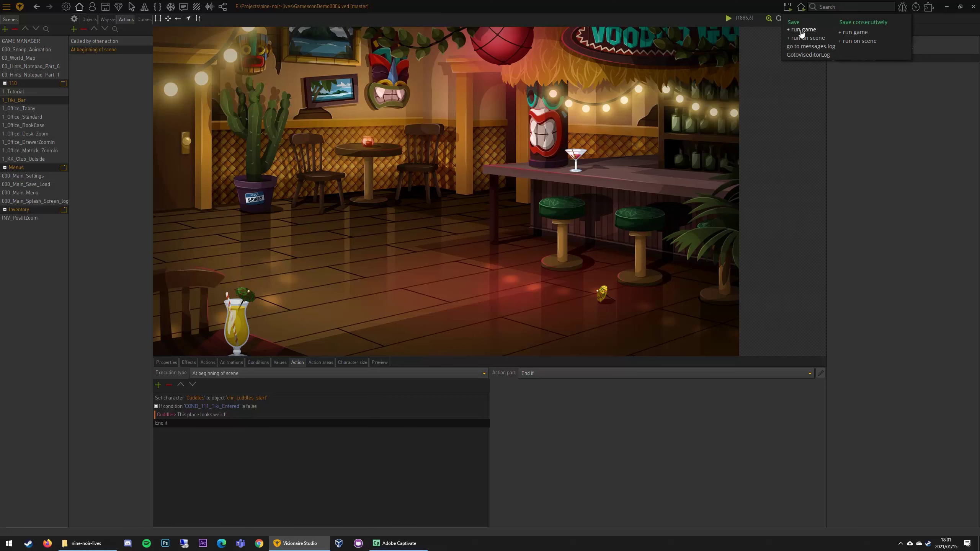
click(214, 414)
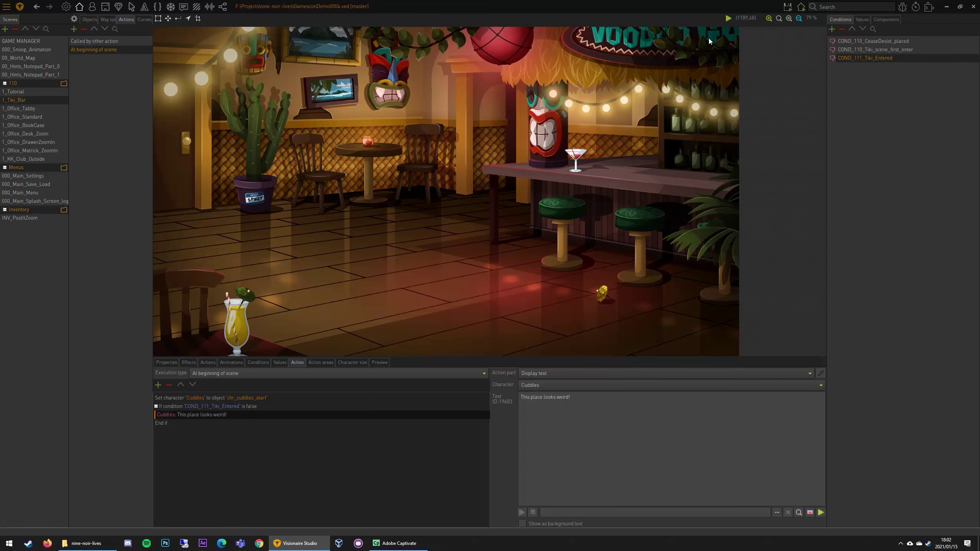
mouse_move(787, 7)
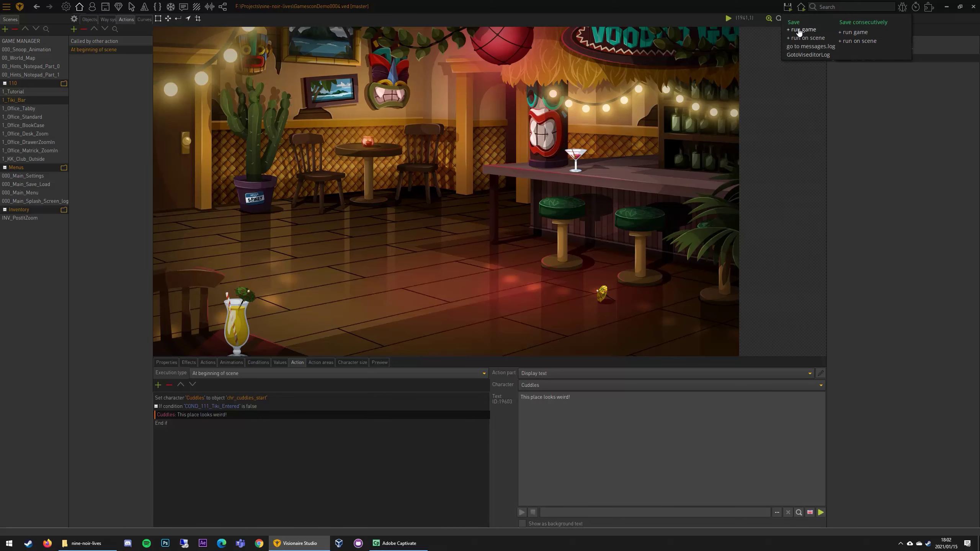
click(801, 30)
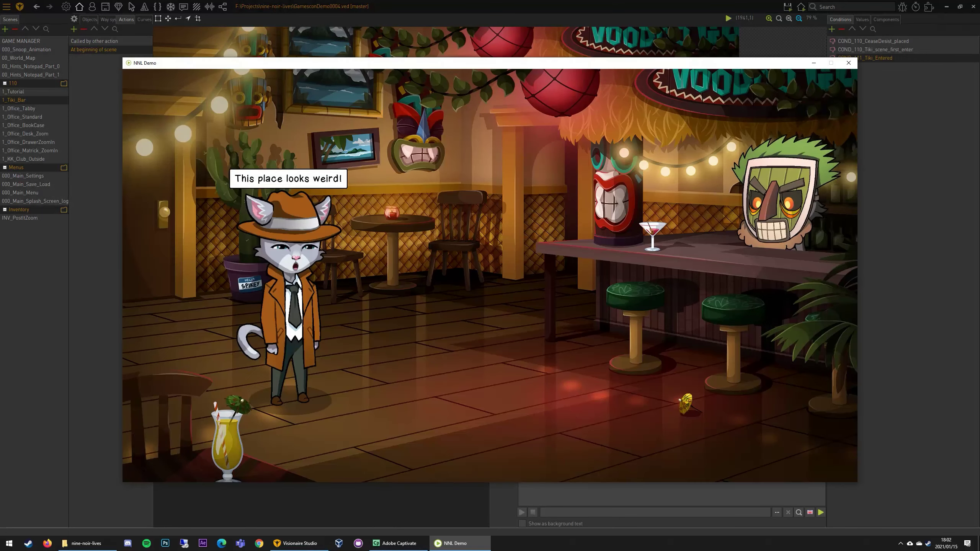
click(846, 64)
Add a Change condition action part after Cuddles' line inside the If block.
click(234, 409)
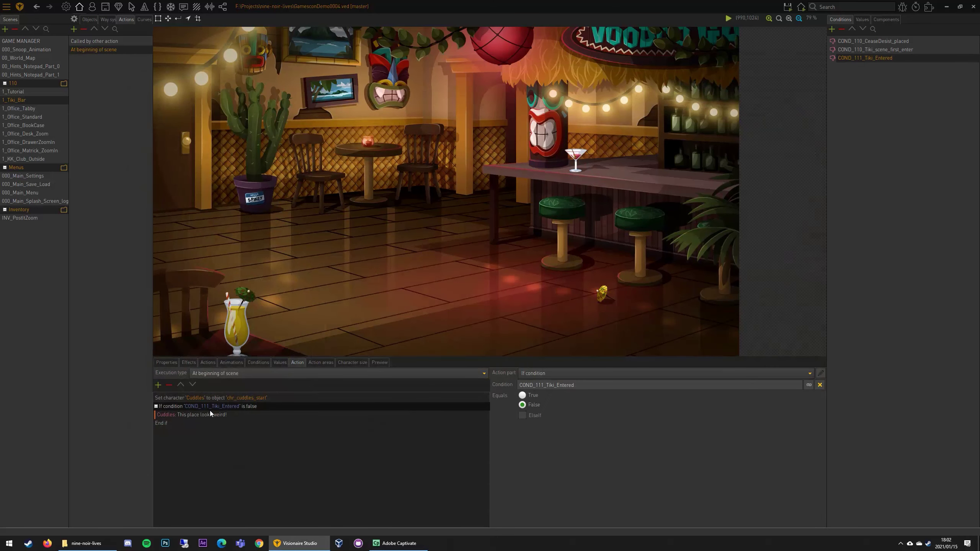
click(218, 415)
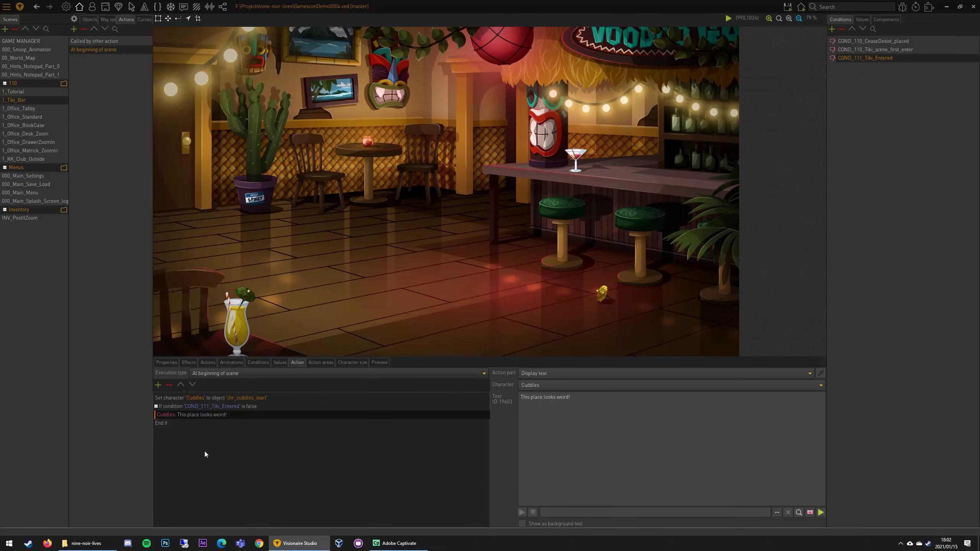
double_click(857, 58)
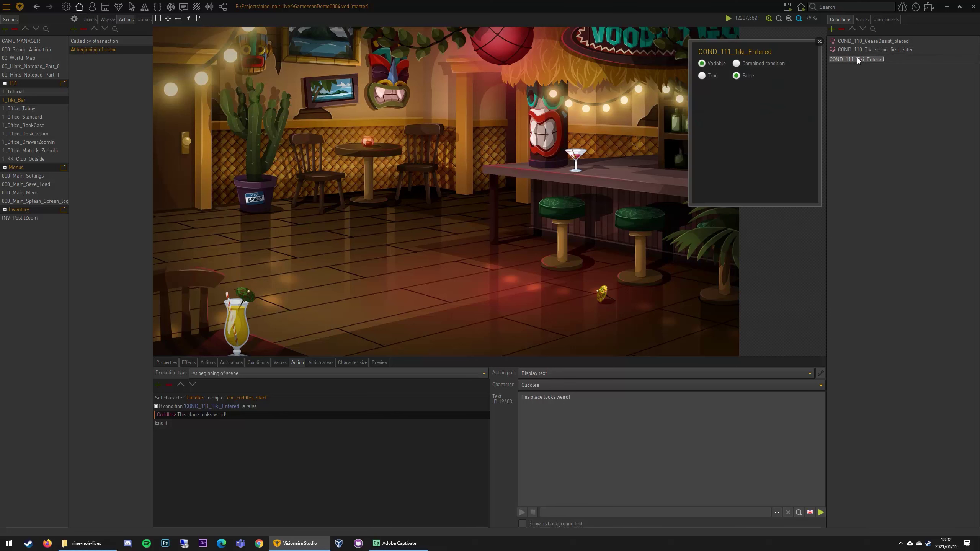
click(737, 266)
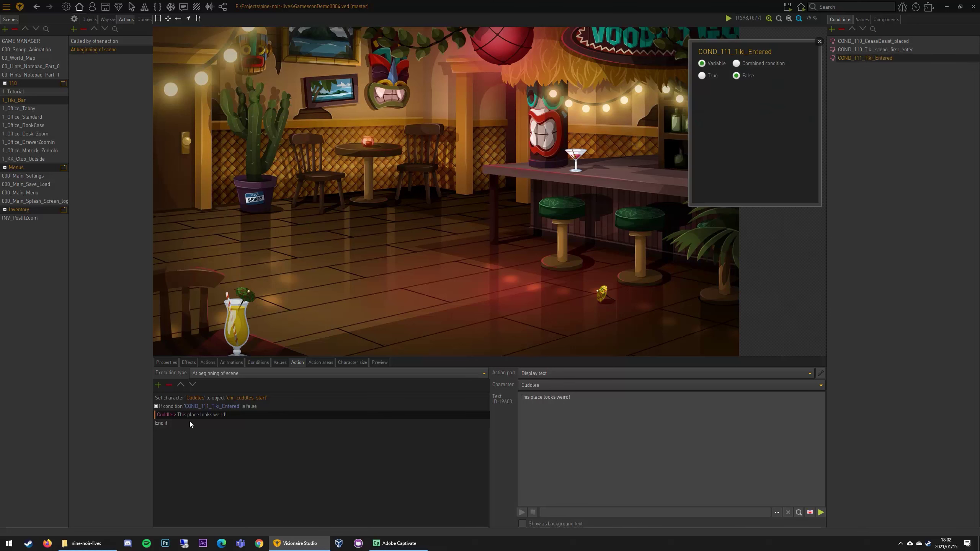
click(158, 386)
text(set co)
key(BackSpace)
key(BackSpace)
key(BackSpace)
key(BackSpace)
key(BackSpace)
key(BackSpace)
text(cond)
key(Down)
key(Down)
key(Return)
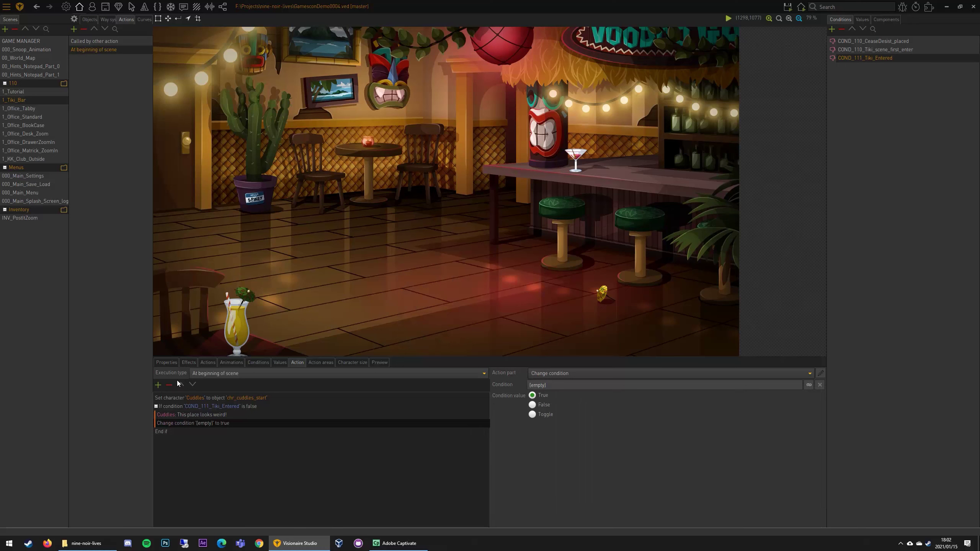
Assign COND_111_Tiki_Entered to the Change condition part so that it is changed to true.
click(206, 415)
click(207, 423)
drag(810, 385, 885, 59)
click(201, 413)
click(233, 422)
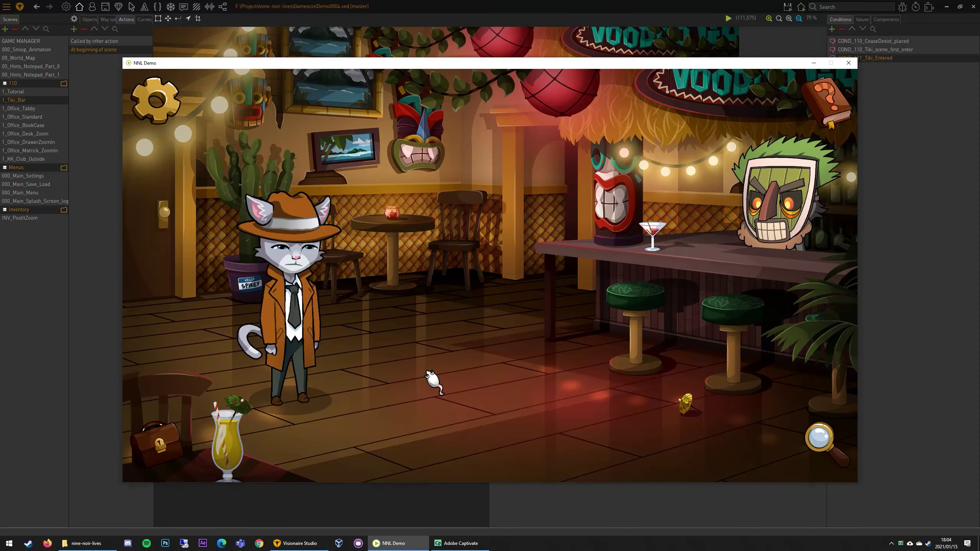
Walk Cuddles to the bar and back across the room in the running game, and close the game window.
click(431, 378)
click(672, 223)
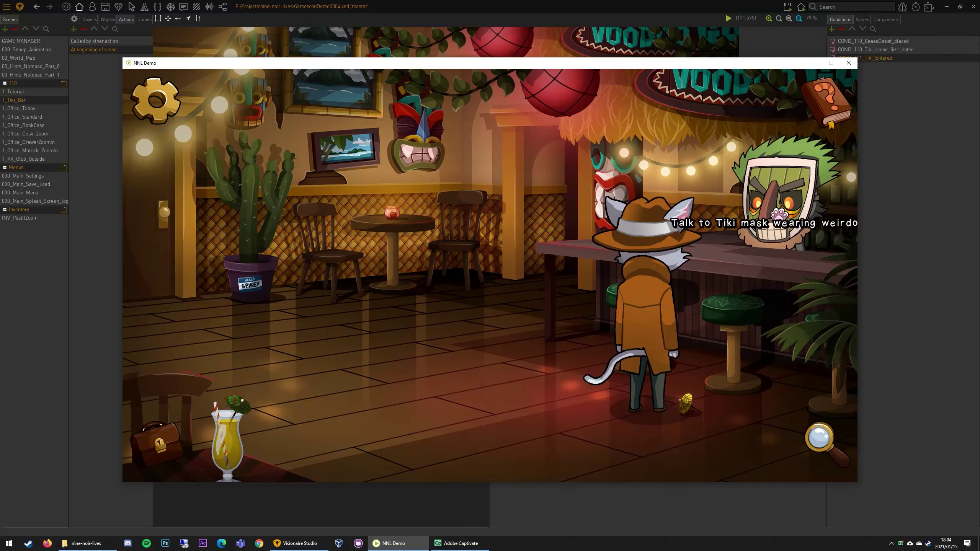
click(389, 385)
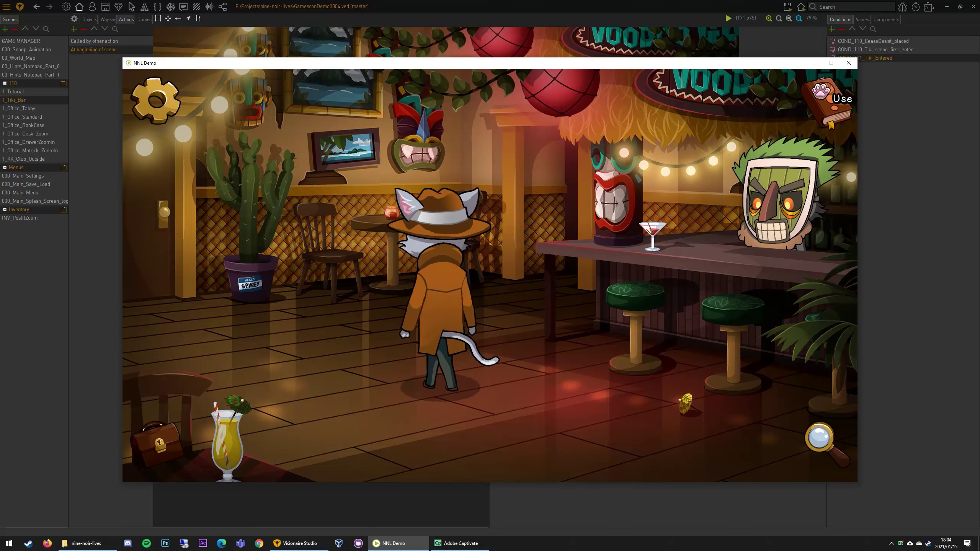
click(848, 63)
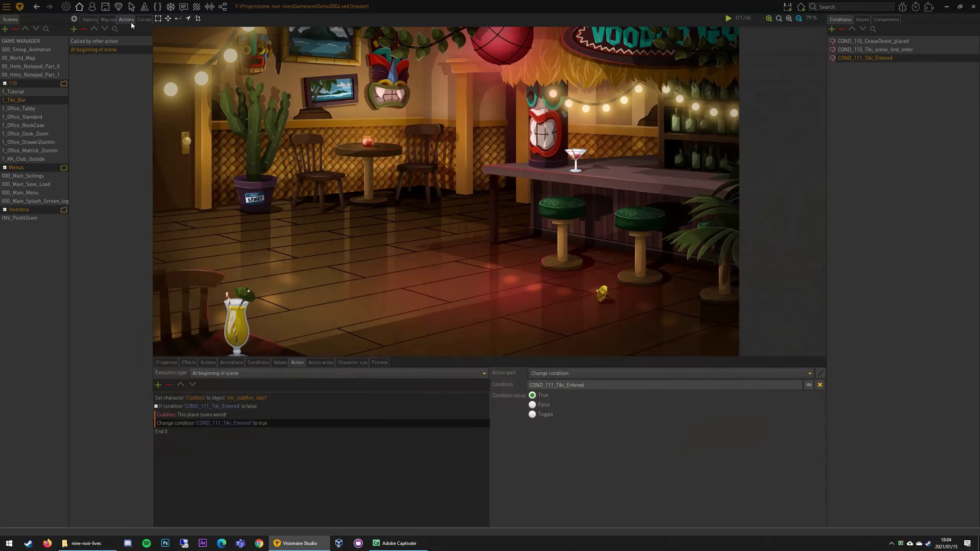
Extend Cuddles' greeting in TikiGuy's 'Use' executed action to "Hey! My name is Cuddles".
click(92, 7)
click(97, 19)
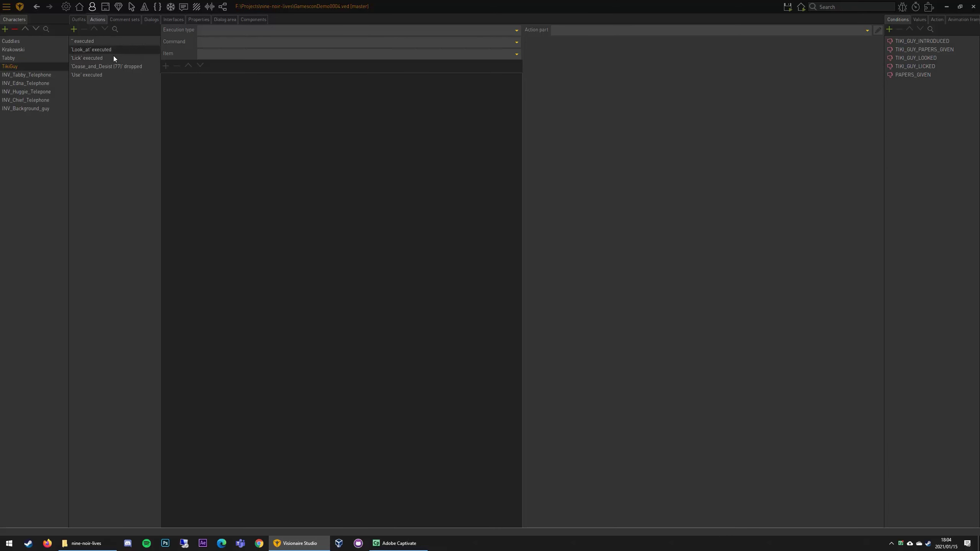
click(98, 75)
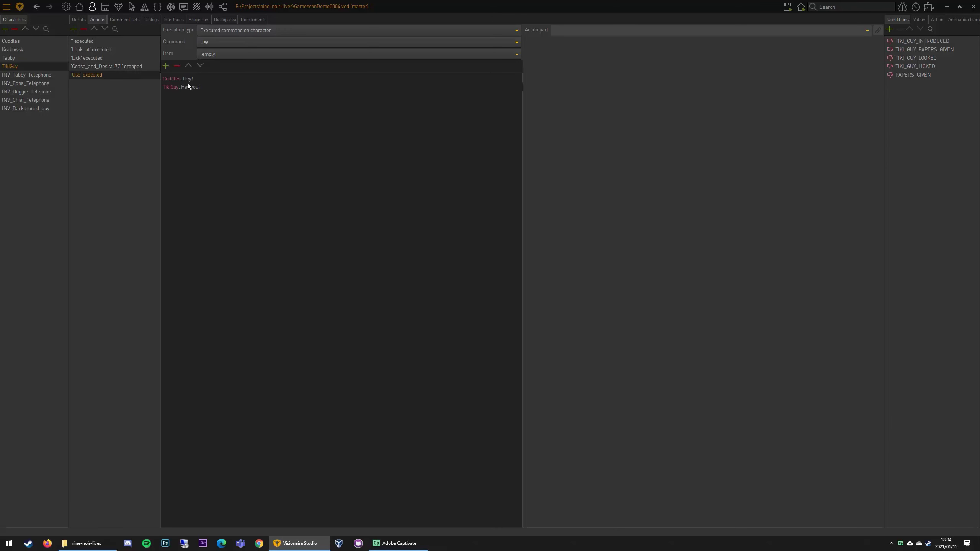
click(188, 82)
text(My nam)
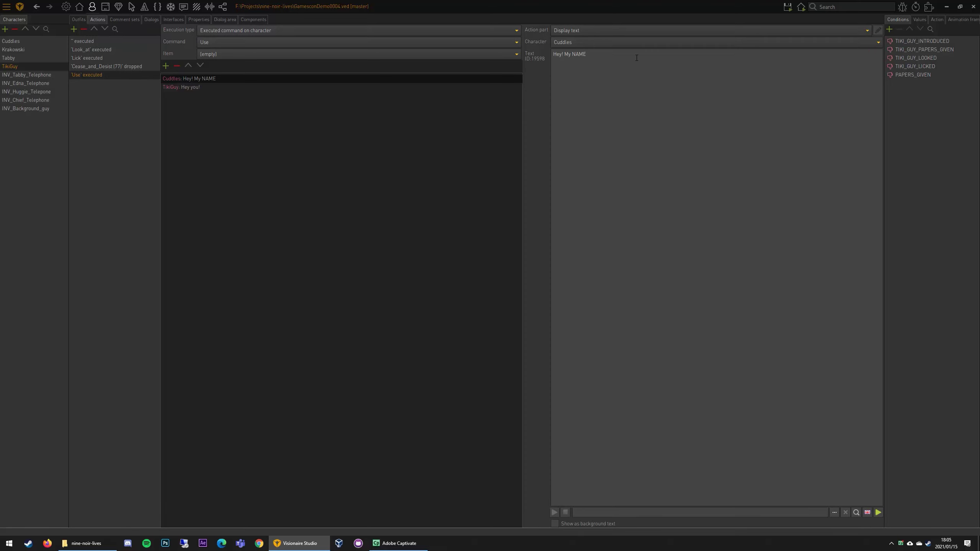
text(e is Cuddles)
Change TikiGuy's reply in the 'Use' executed action to "Hey , my name is Tiki".
click(249, 88)
mouse_move(572, 54)
mouse_down()
mouse_move(551, 54)
mouse_move(561, 54)
mouse_up()
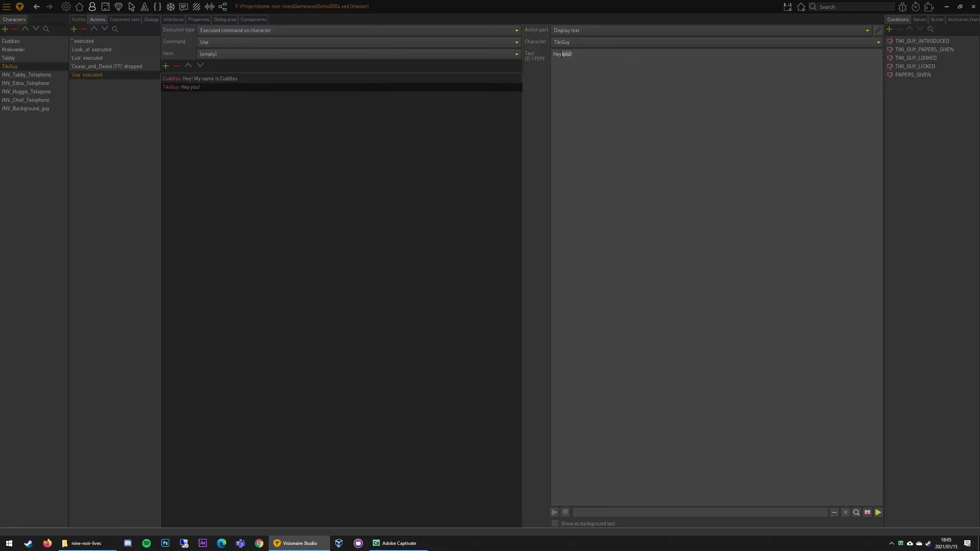
text(, my name is Tiki)
click(376, 176)
Save and run the game, talk to the tiki-masked bartender repeatedly, and close the game window.
click(787, 7)
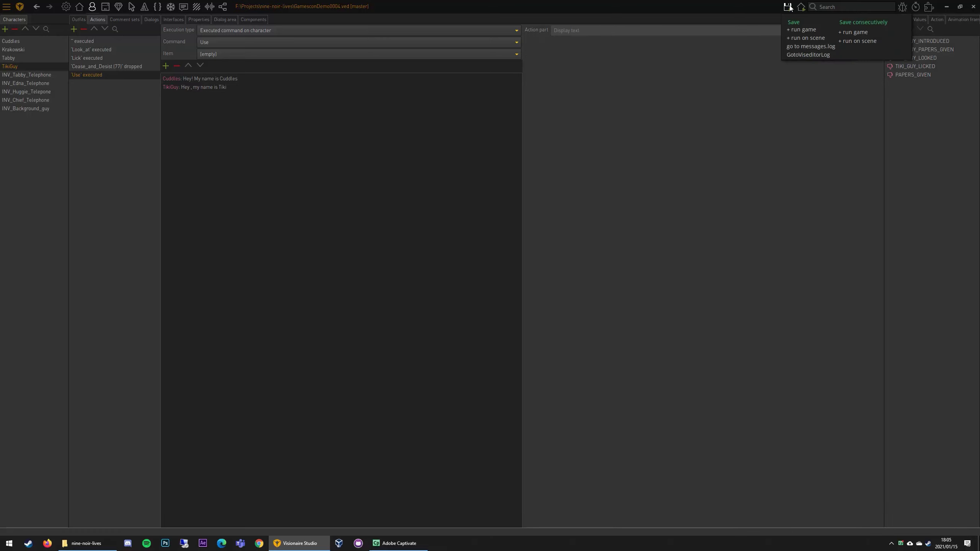
click(805, 33)
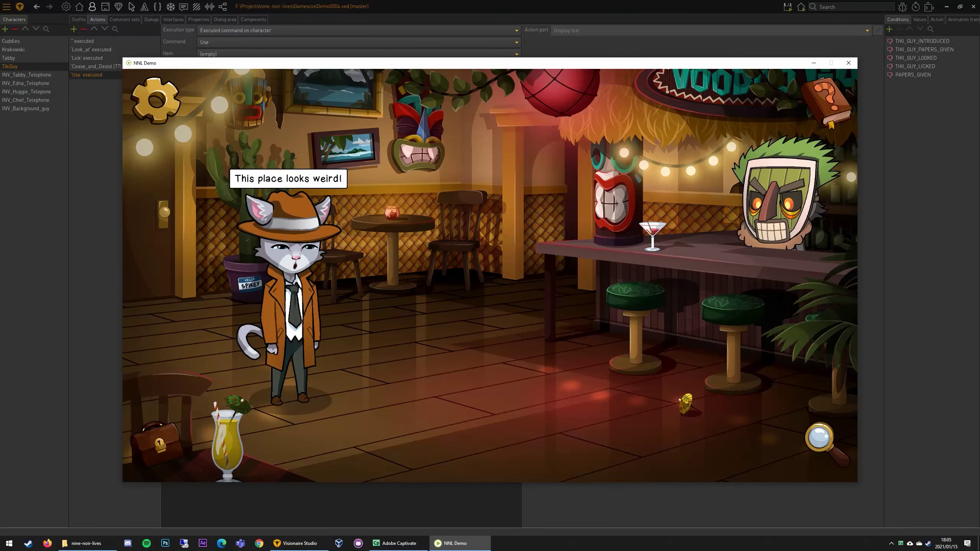
click(783, 200)
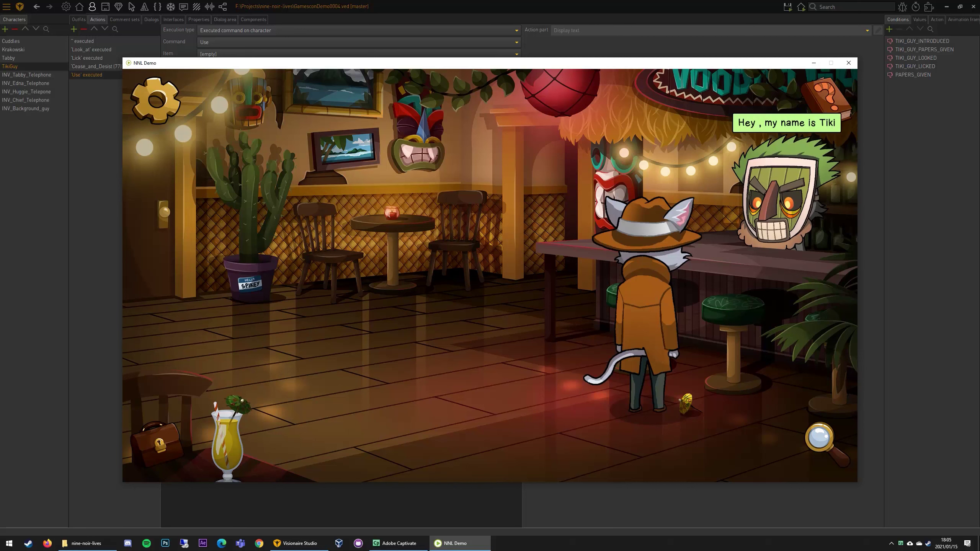
click(783, 200)
click(783, 200)
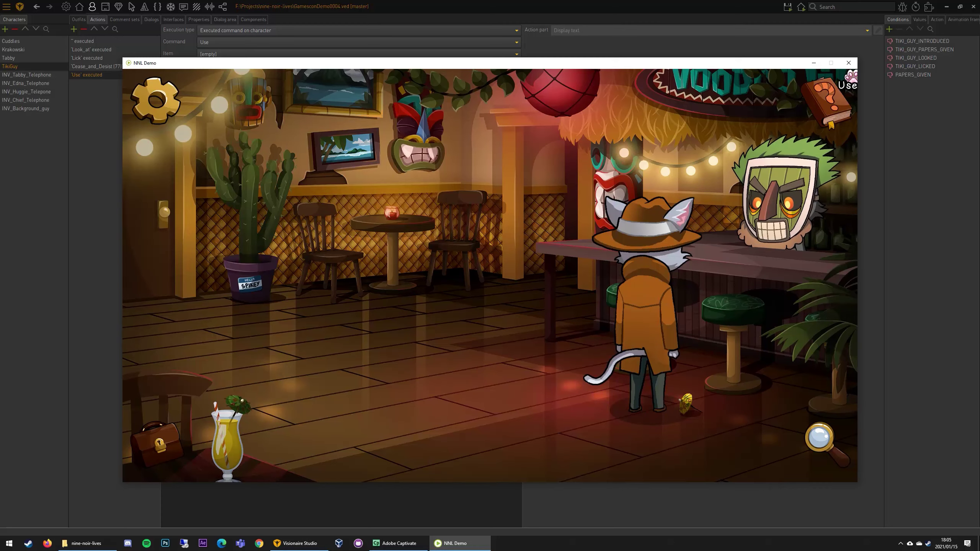
click(849, 62)
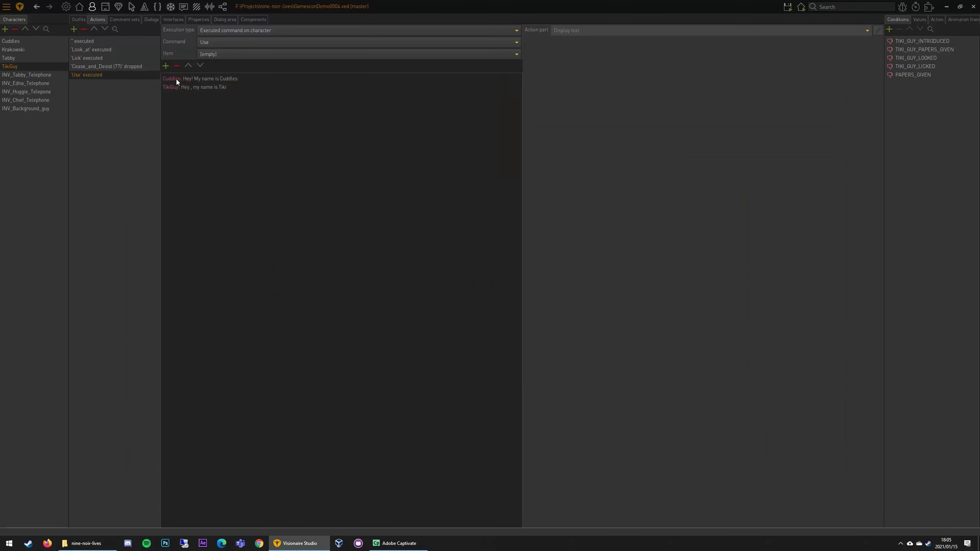
Create a false variable condition named TIKI_INTRODUCED for TikiGuy.
click(889, 29)
text(d)
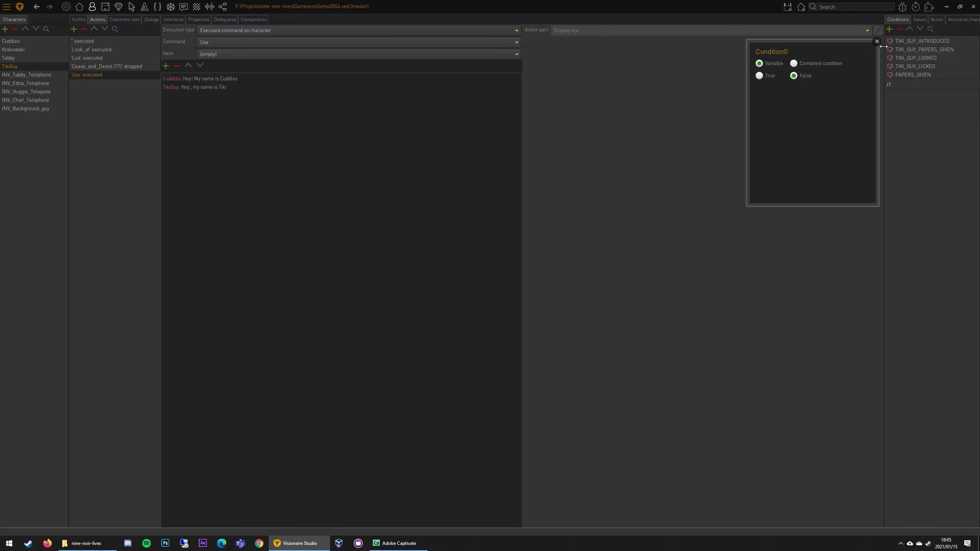
text(KI_INTRODUC)
key(Return)
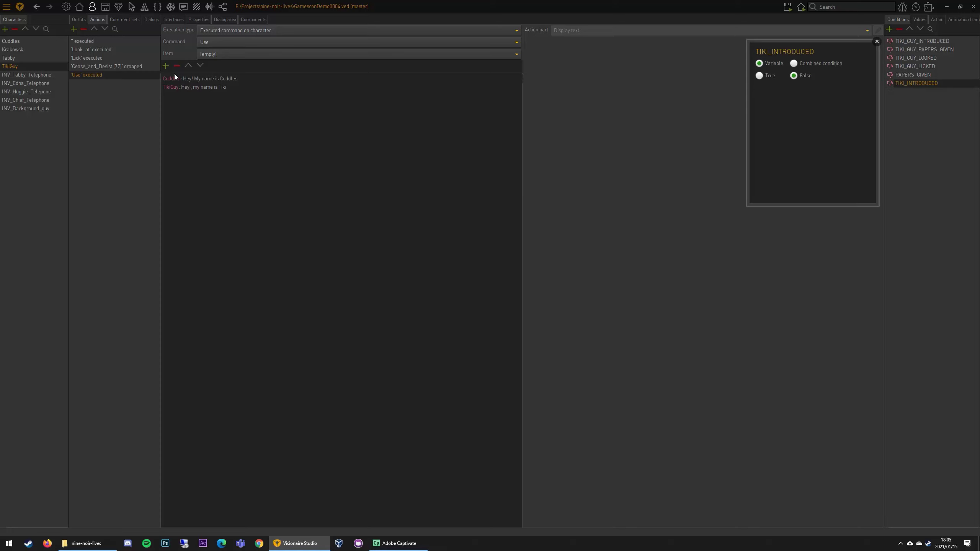
Add an If condition action part above both greeting lines that checks whether TIKI_INTRODUCED is false.
click(166, 65)
text(if condition)
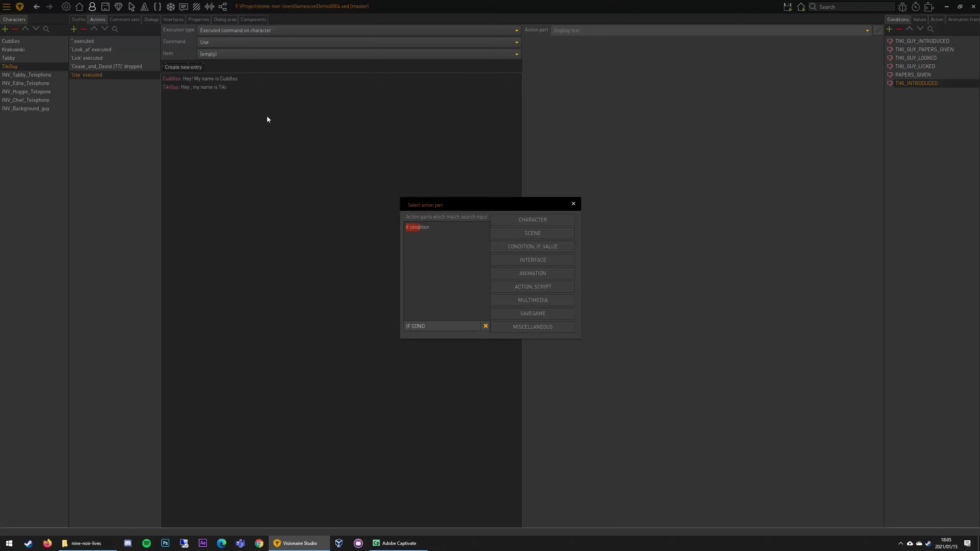
key(Return)
click(189, 66)
click(188, 66)
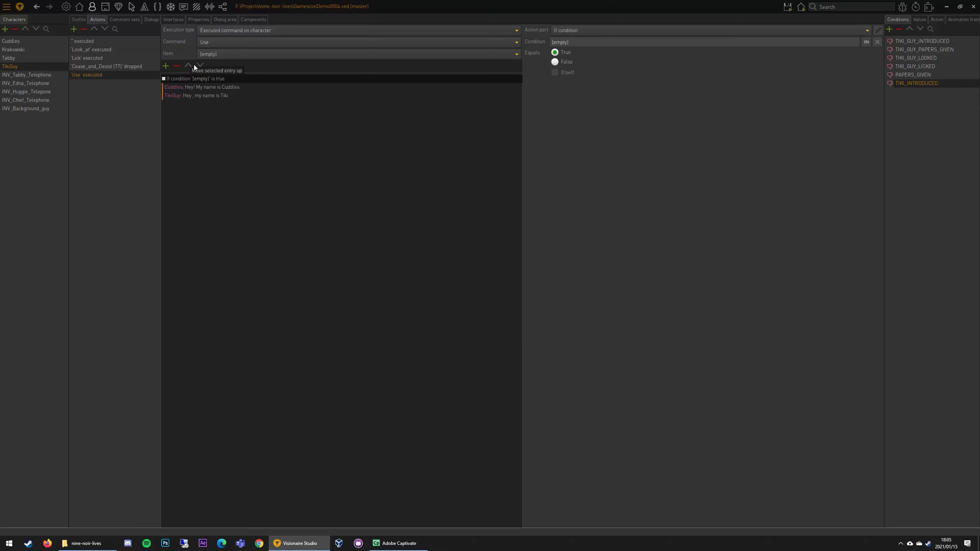
drag(866, 42, 917, 86)
Add an Else action part after TikiGuy's introduction line.
click(234, 95)
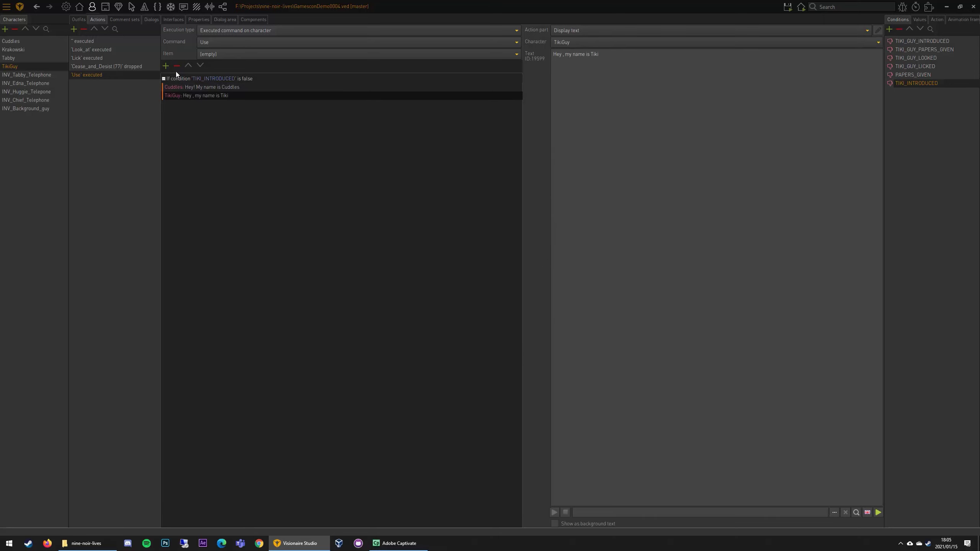
click(166, 66)
text(ELSE)
key(Return)
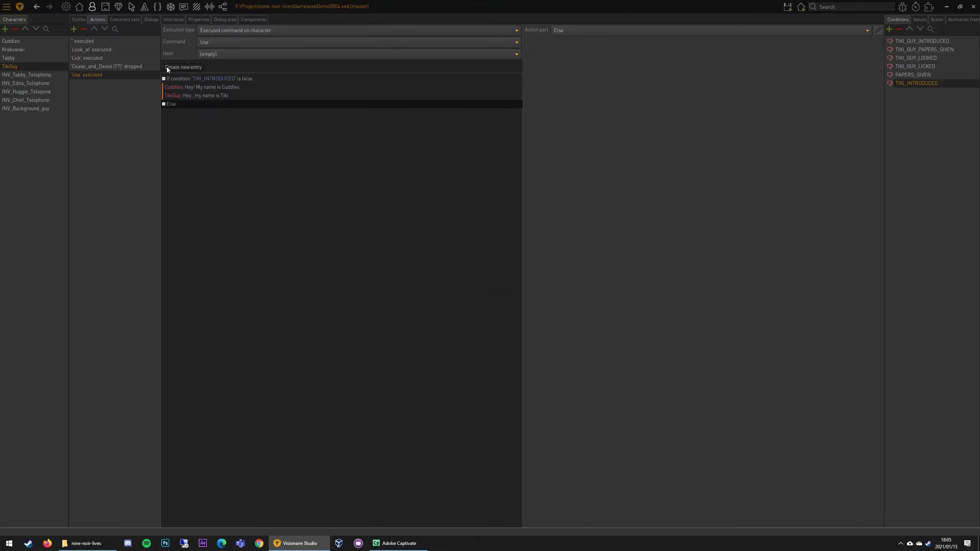
Copy Cuddles' greeting line into the Else branch and change its text to "It's me again!".
click(221, 87)
key(ctrl+c)
click(189, 105)
key(ctrl+v)
drag(601, 108, 465, 67)
text(I)
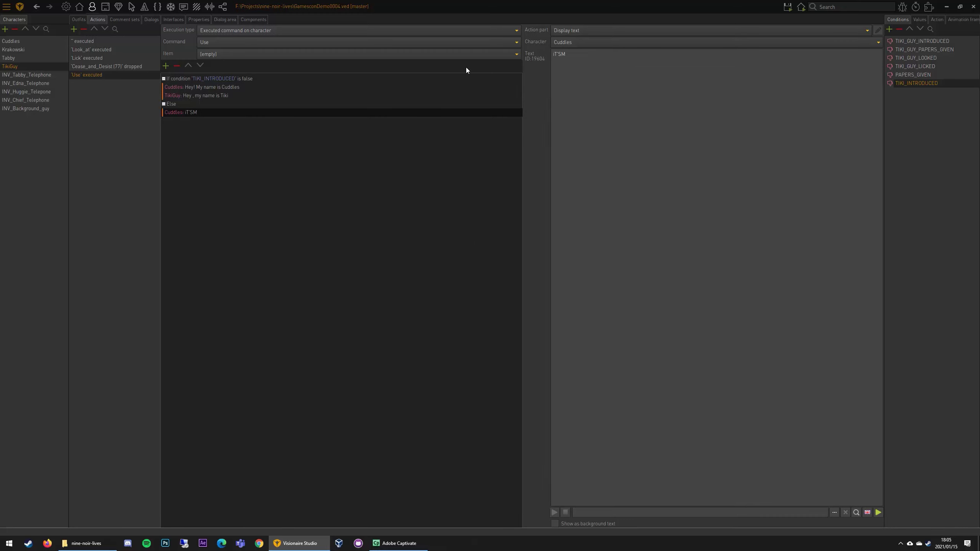
text(t's me again!)
Copy TikiGuy's introduction line below Cuddles' Else line and change its text to "Oh joy!".
click(204, 95)
key(ctrl+c)
click(204, 112)
key(ctrl+v)
drag(674, 83, 444, 64)
text(Oh jouy)
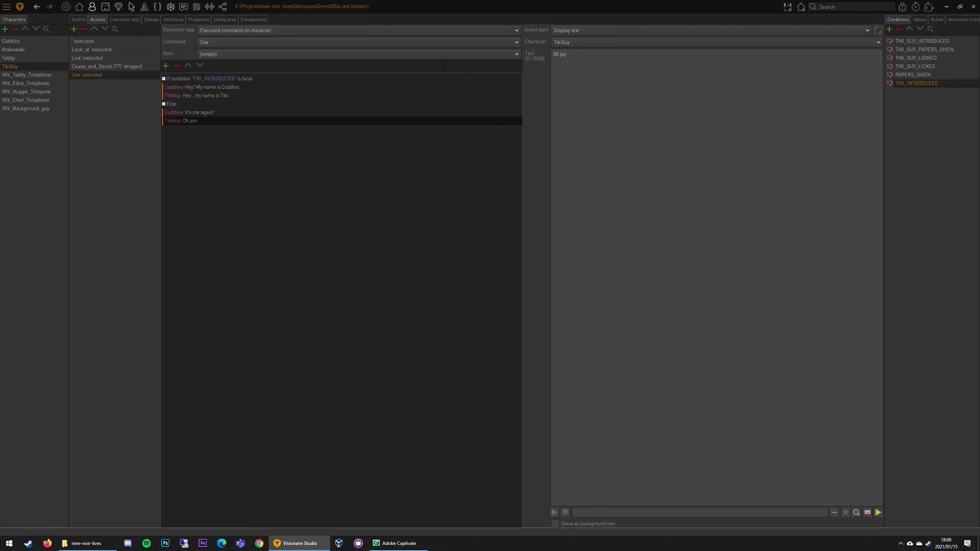
Close the conditional block with an End if action part after TikiGuy's Else reply.
click(165, 65)
text(end if)
key(Return)
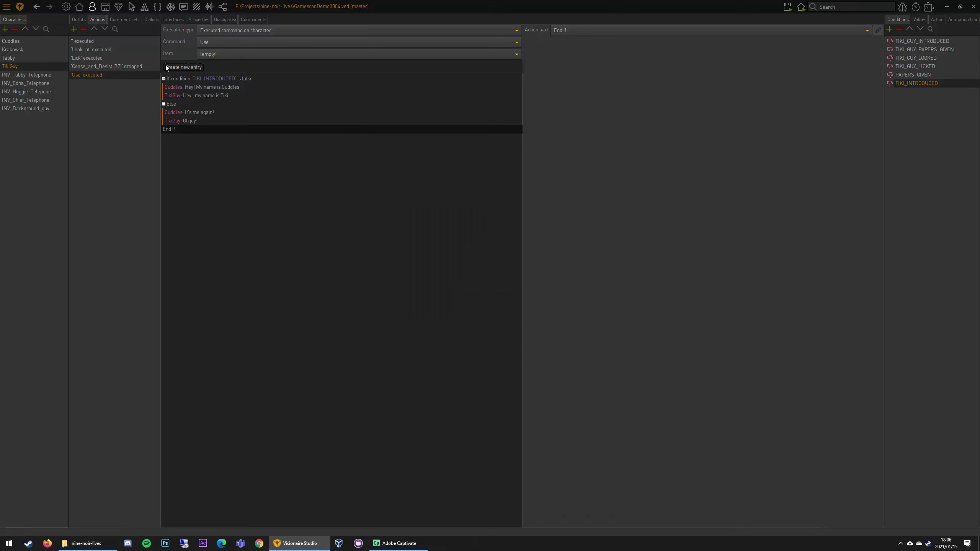
click(226, 80)
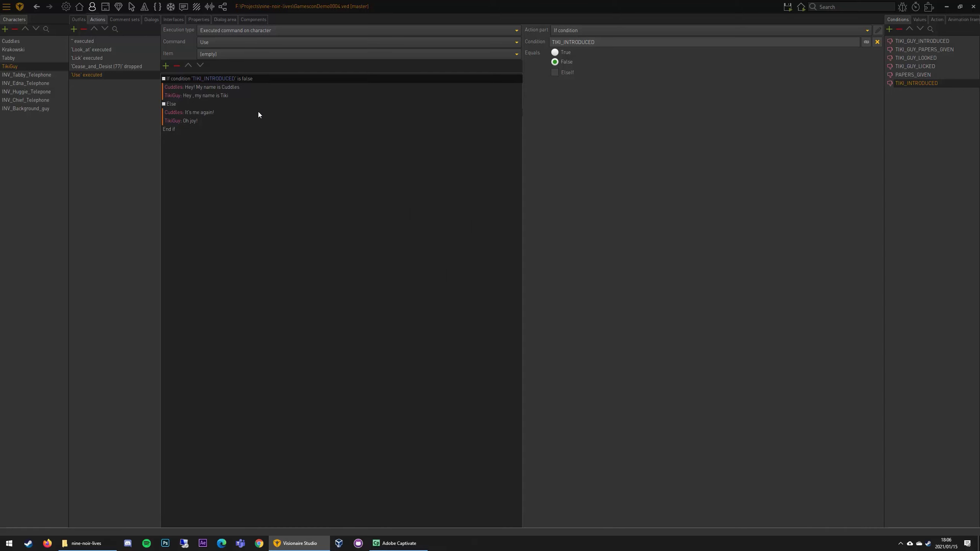
Save and run the game, move its window clear of the action list, and talk to the bartender repeatedly.
mouse_move(787, 6)
click(813, 32)
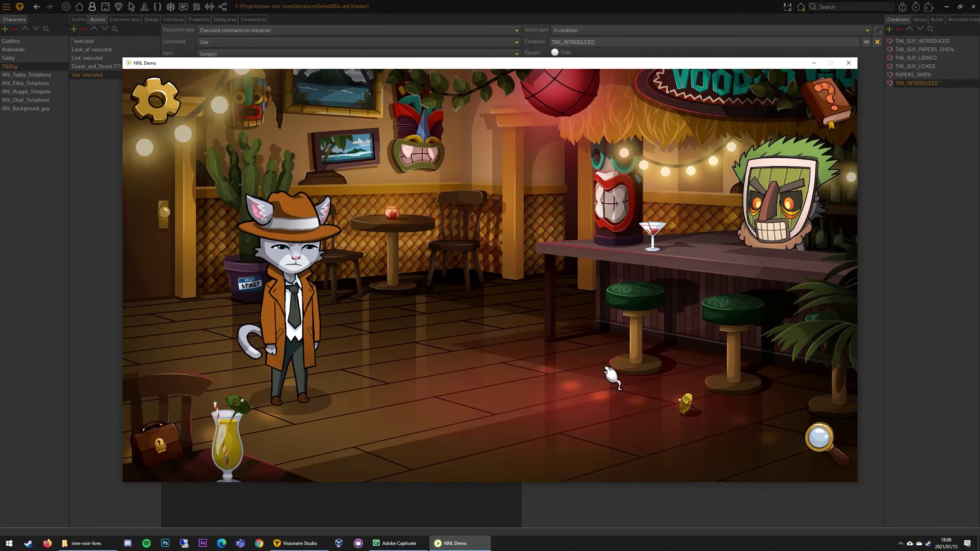
click(775, 216)
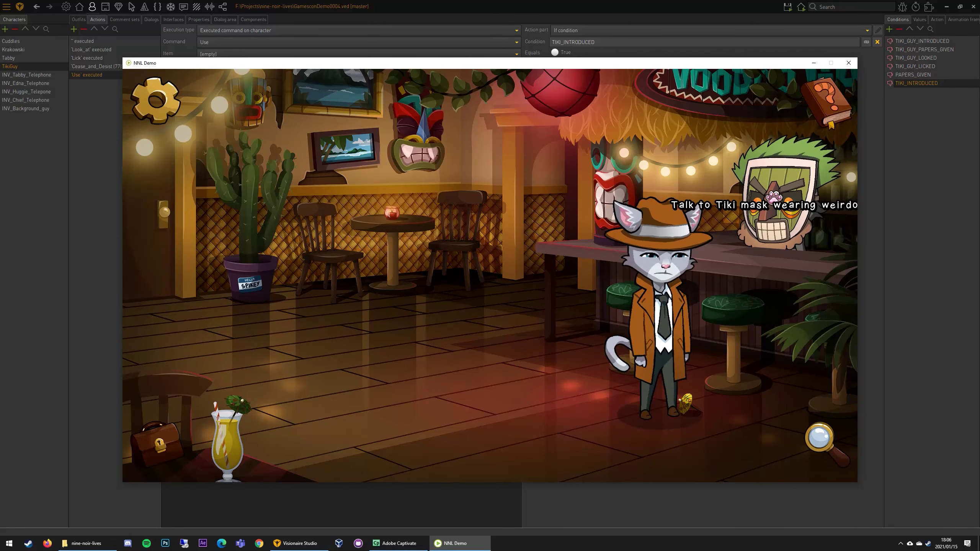
drag(526, 66, 476, 143)
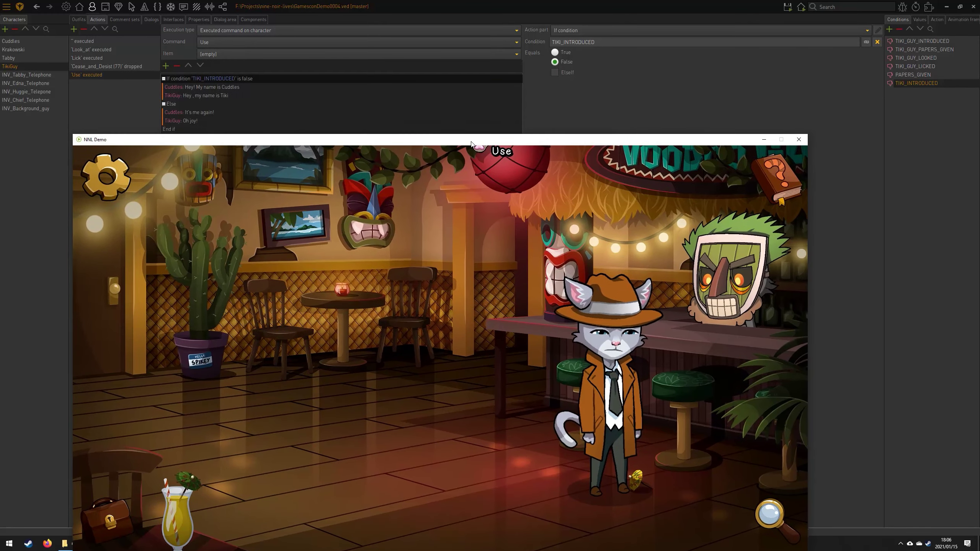
click(738, 284)
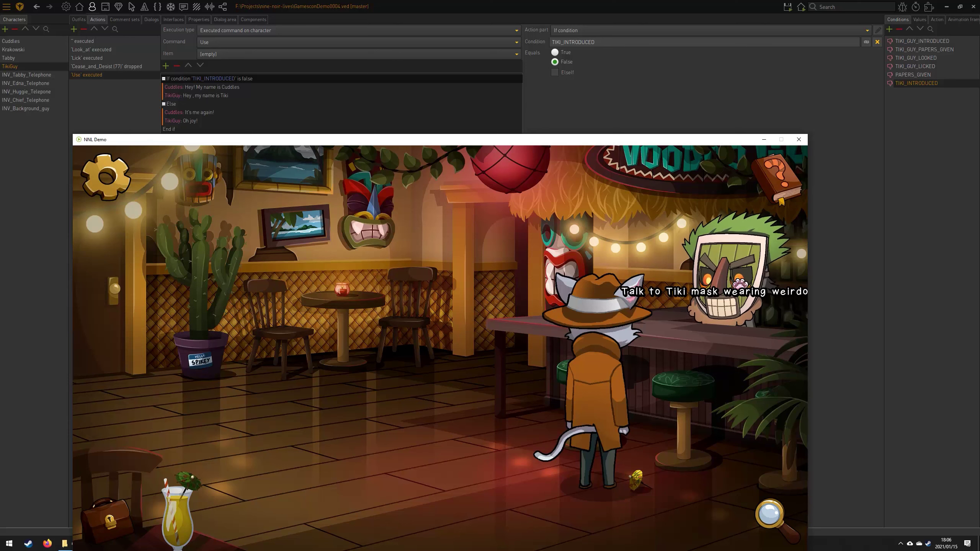
click(717, 288)
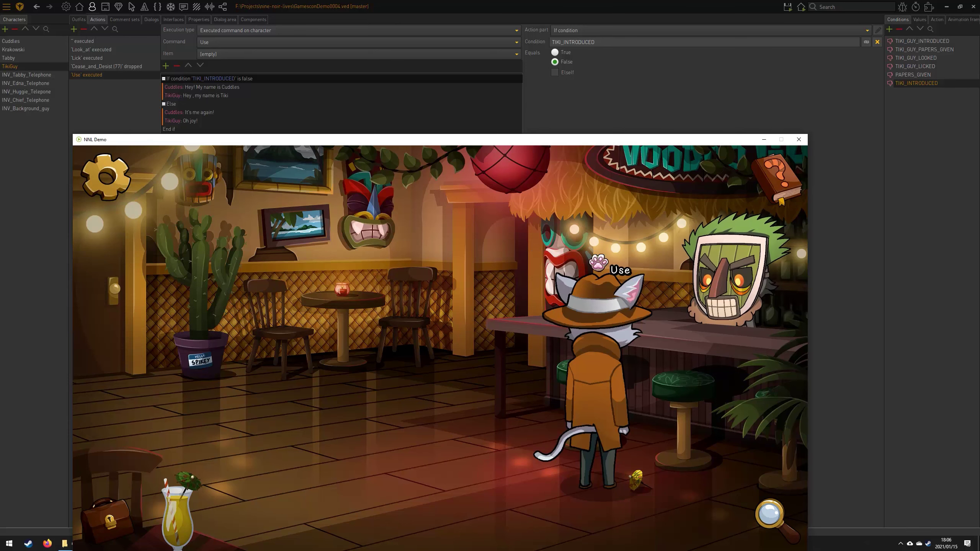
Add a Change condition action part after TikiGuy's introduction line that changes TIKI_INTRODUCED to true.
click(206, 97)
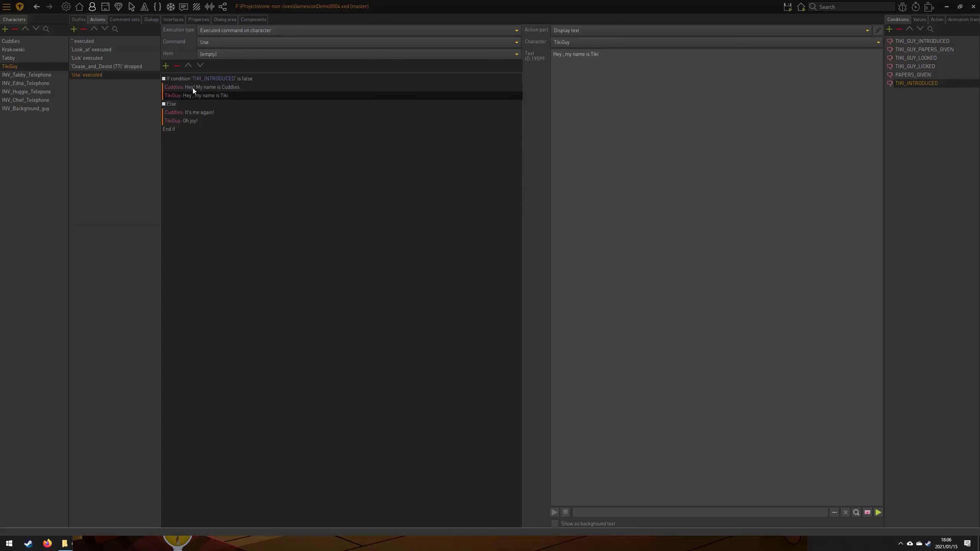
click(166, 66)
text(change con)
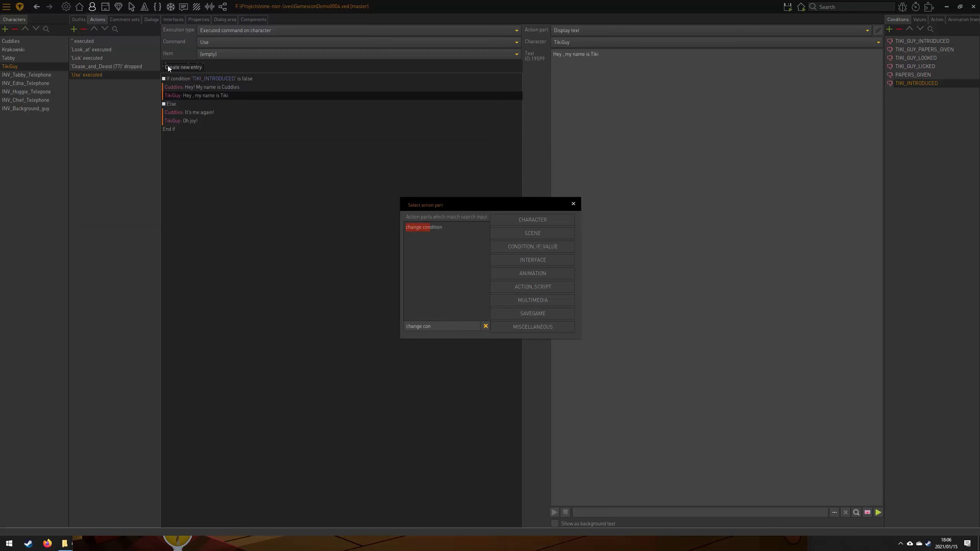
key(Return)
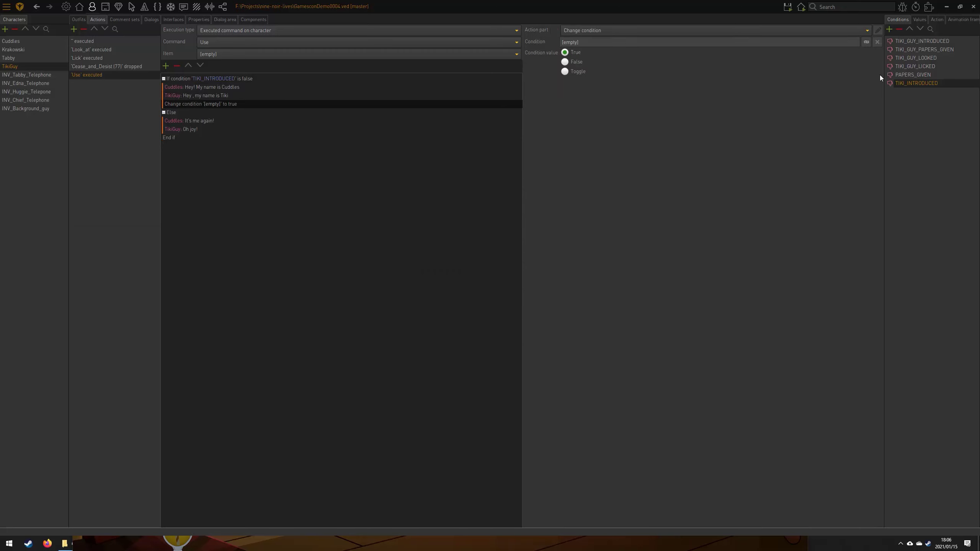
click(867, 43)
click(183, 79)
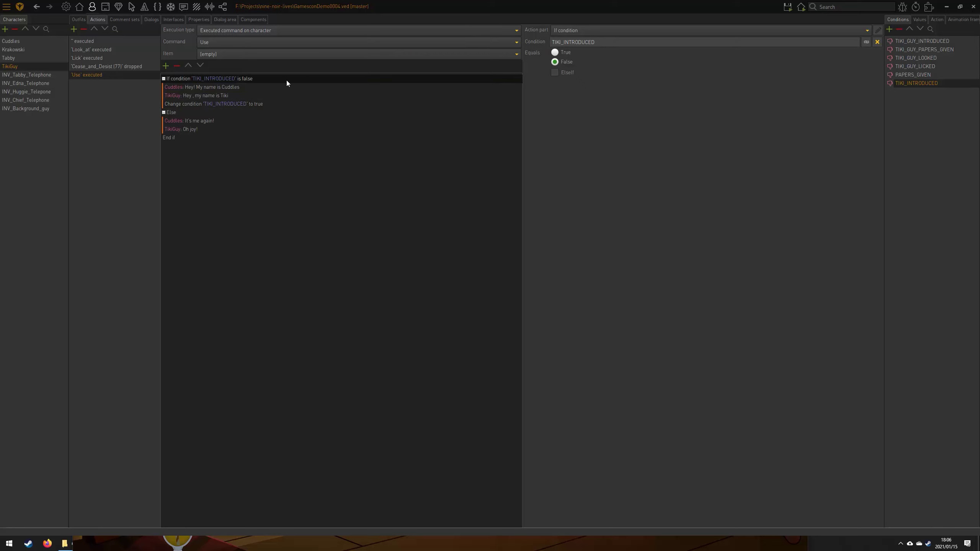
click(219, 87)
click(220, 95)
click(221, 103)
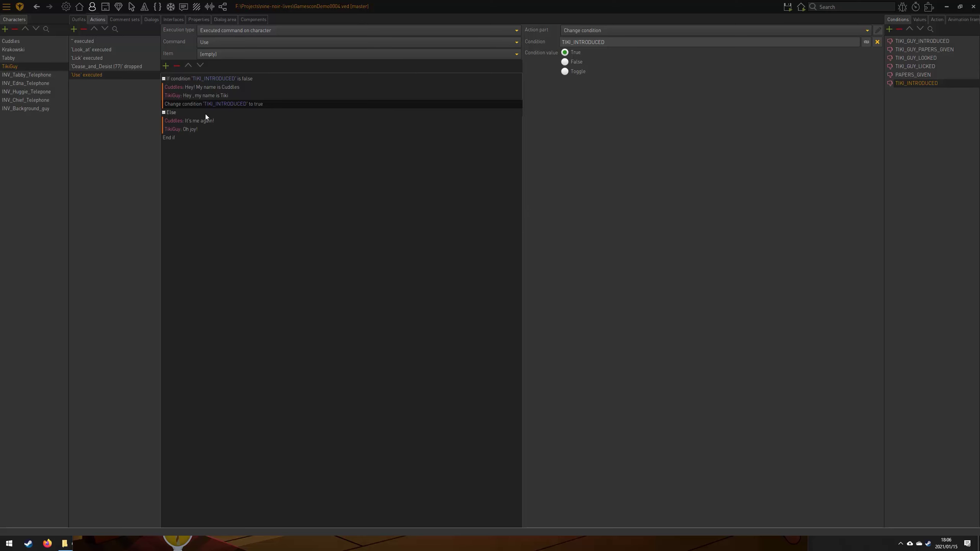
Close the old game window, save and rerun the game, talk to the bartender repeatedly, and close it again.
key(alt+Tab)
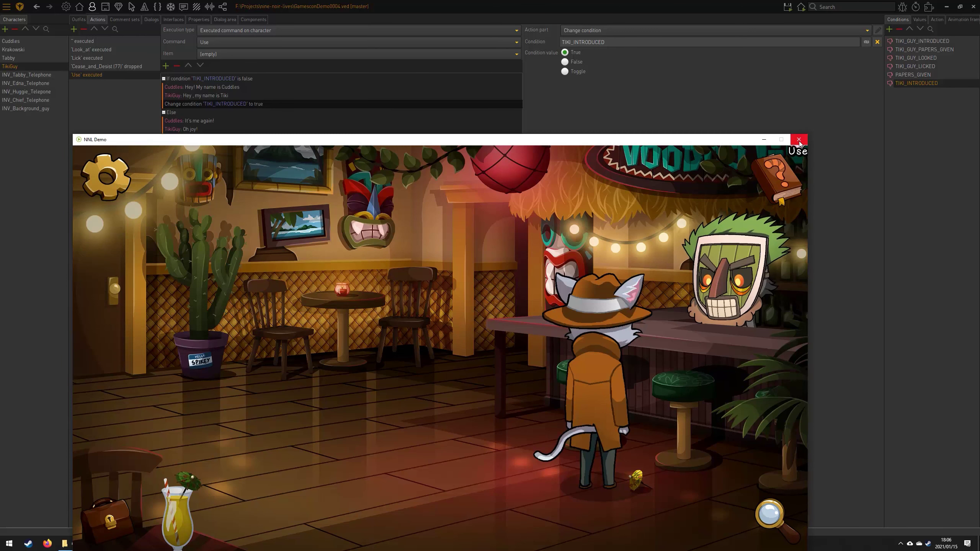
key(alt+Tab)
click(800, 7)
click(807, 35)
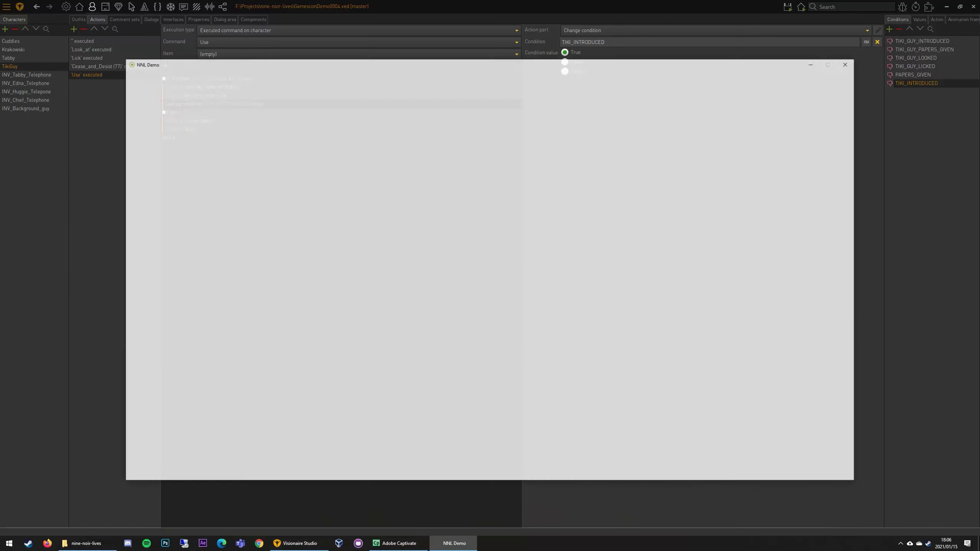
right_click(775, 199)
click(775, 199)
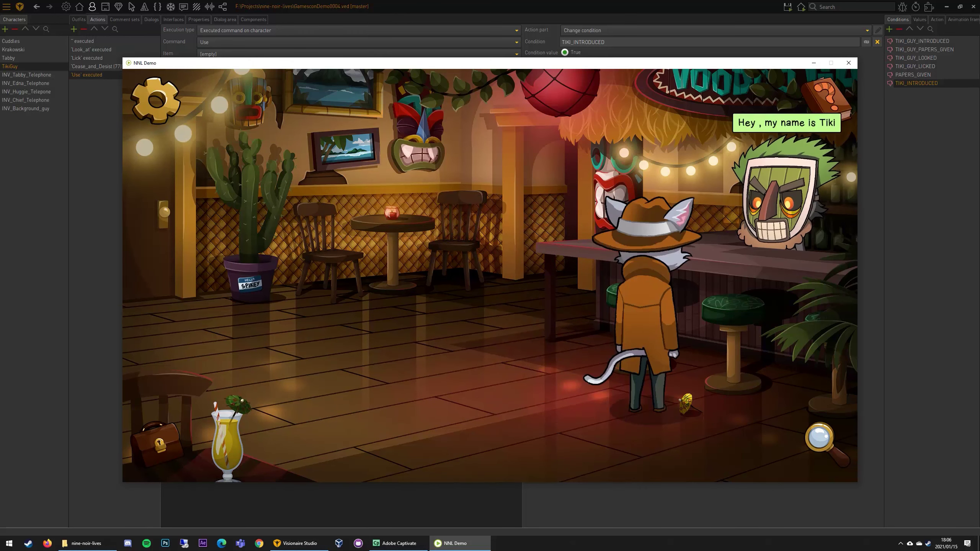
click(774, 191)
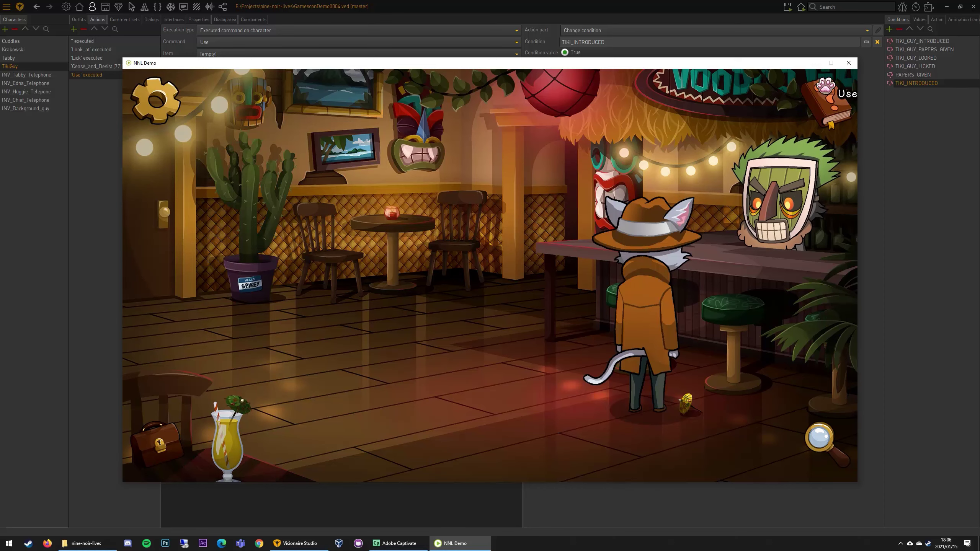
click(848, 63)
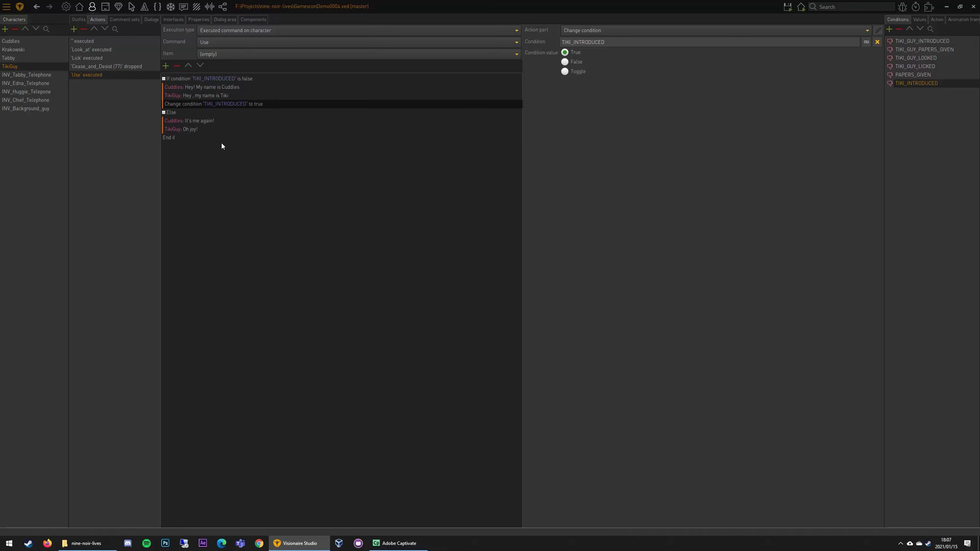
Save and launch the game once more with TikiGuy's Else reply selected in the editor, and close the game window.
click(192, 131)
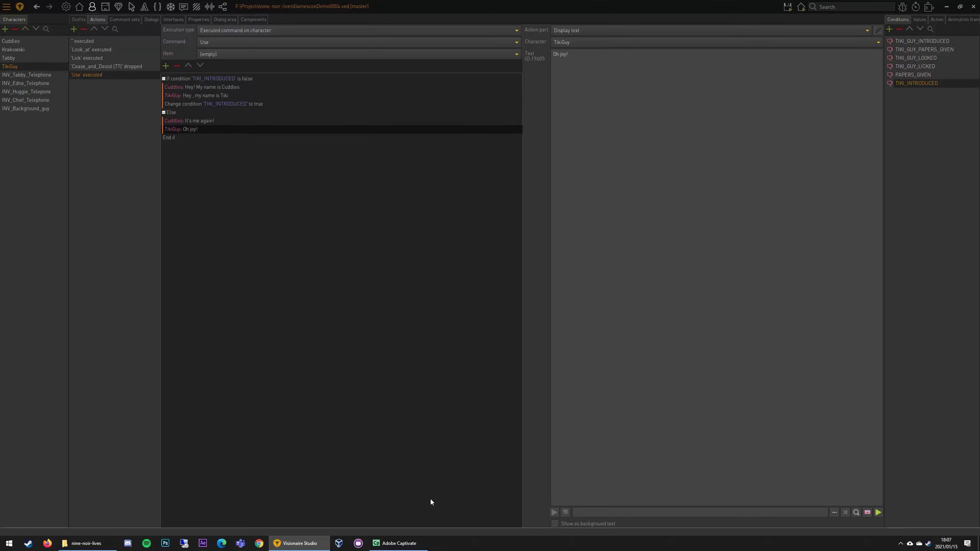
click(787, 7)
click(796, 26)
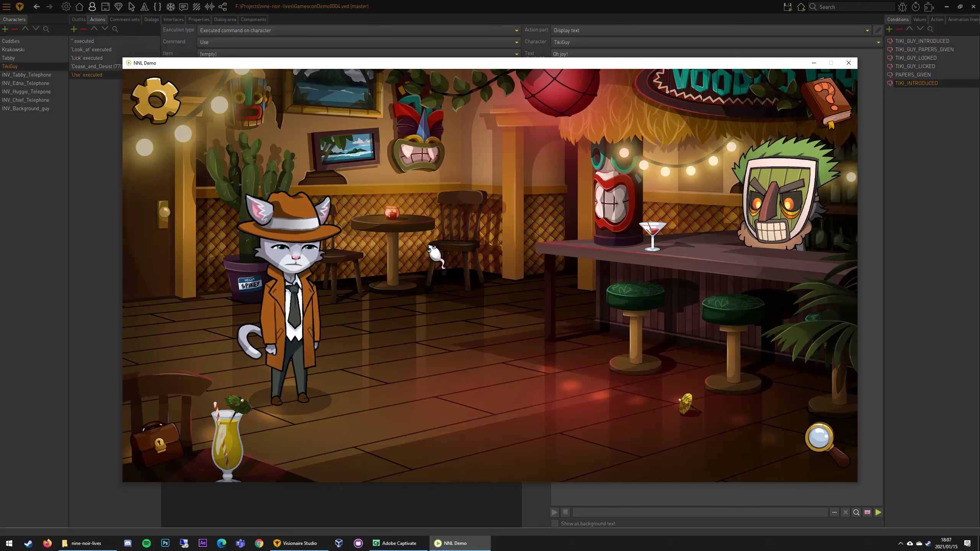
click(848, 62)
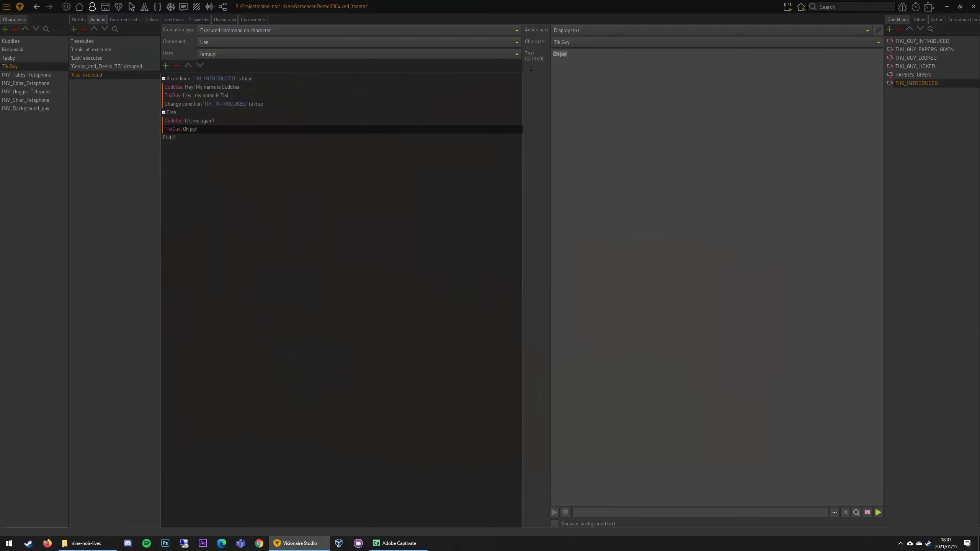
Change TikiGuy's reply in the Else branch to "Sure".
text(Do me a favour would you)
click(206, 129)
text(Sure)
click(195, 122)
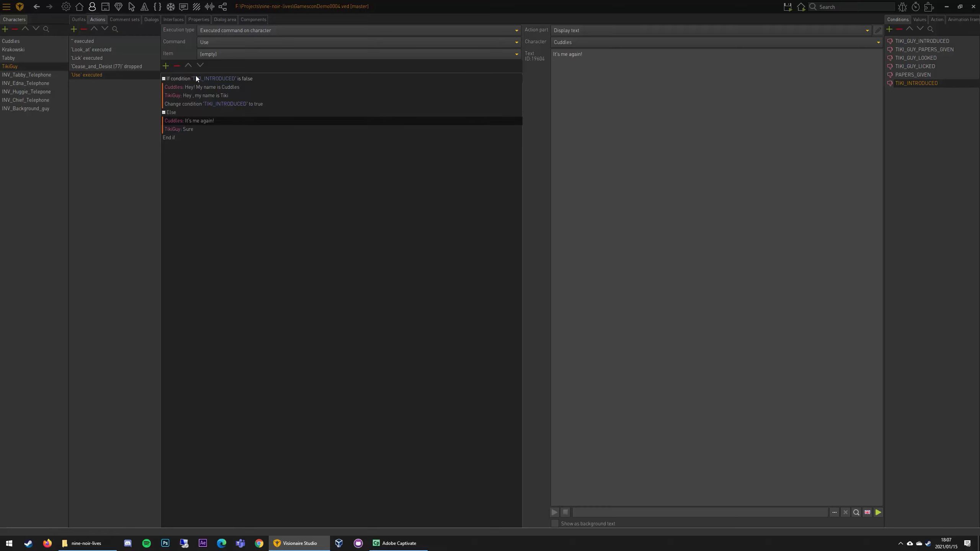
Change TikiGuy's Else reply to "Do me a favour would you!" and add a Cuddles line "Sure!" after it.
click(195, 130)
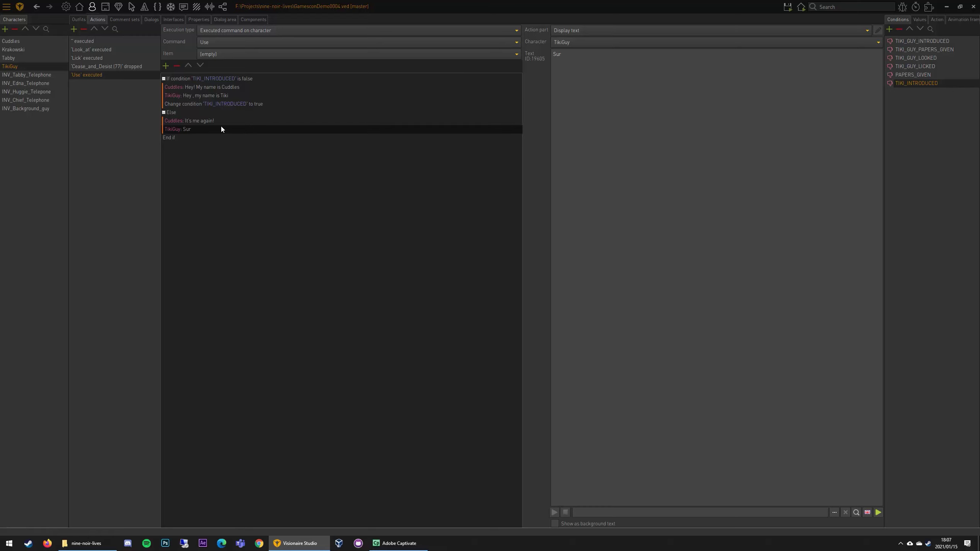
key(ctrl+z)
click(210, 121)
key(ctrl+c)
click(210, 129)
key(ctrl+v)
drag(608, 63, 488, 64)
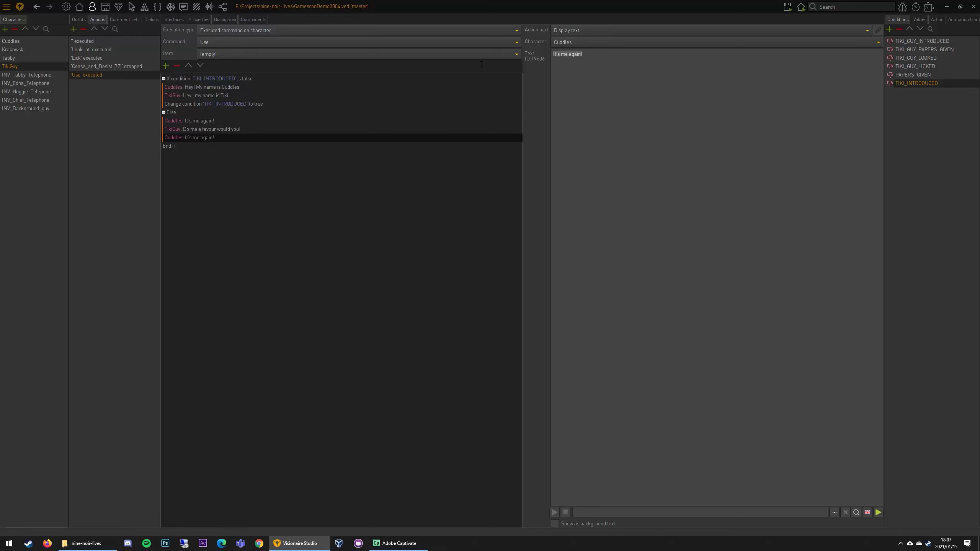
text(Sure!)
Duplicate TikiGuy's favour line after Cuddles' "Sure!" and change its text to "Please look at the paintings".
click(253, 126)
click(230, 131)
key(ctrl+c)
click(206, 138)
key(ctrl+v)
drag(617, 64, 421, 64)
text(Plesae)
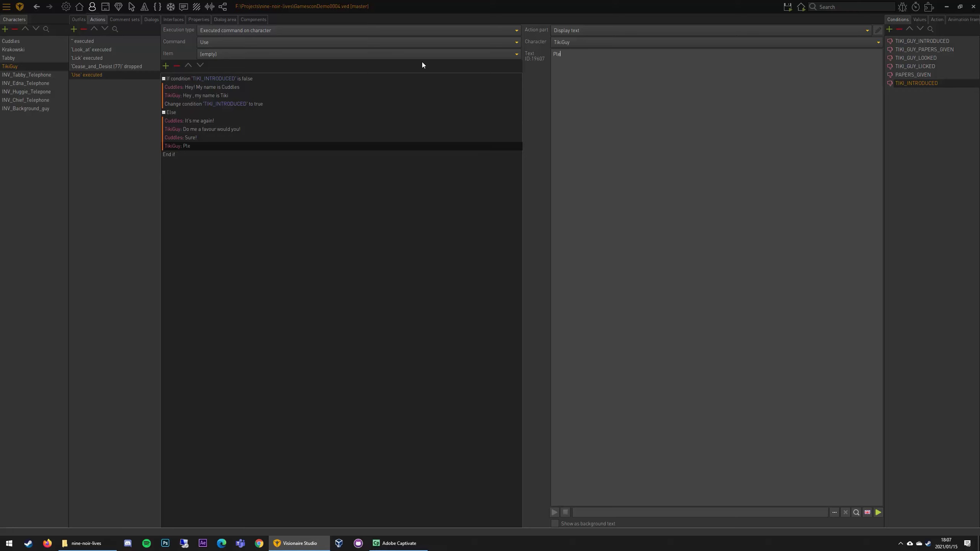
key(BackSpace)
key(BackSpace)
text(ase look atth ep)
key(BackSpace)
key(BackSpace)
key(BackSpace)
text(he painting)
click(292, 227)
click(189, 147)
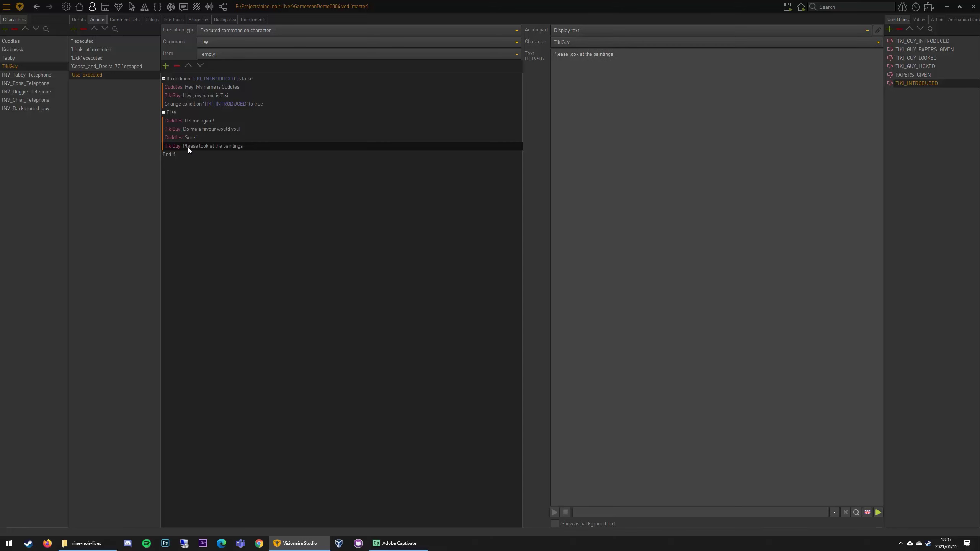
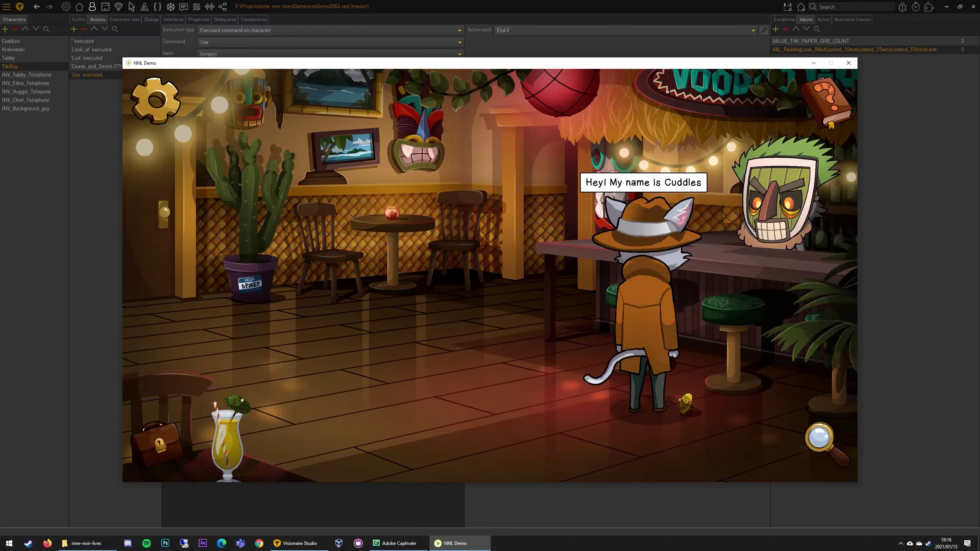
Talk to the masked bartender several times in the running game to play through the dialogue branches.
click(767, 201)
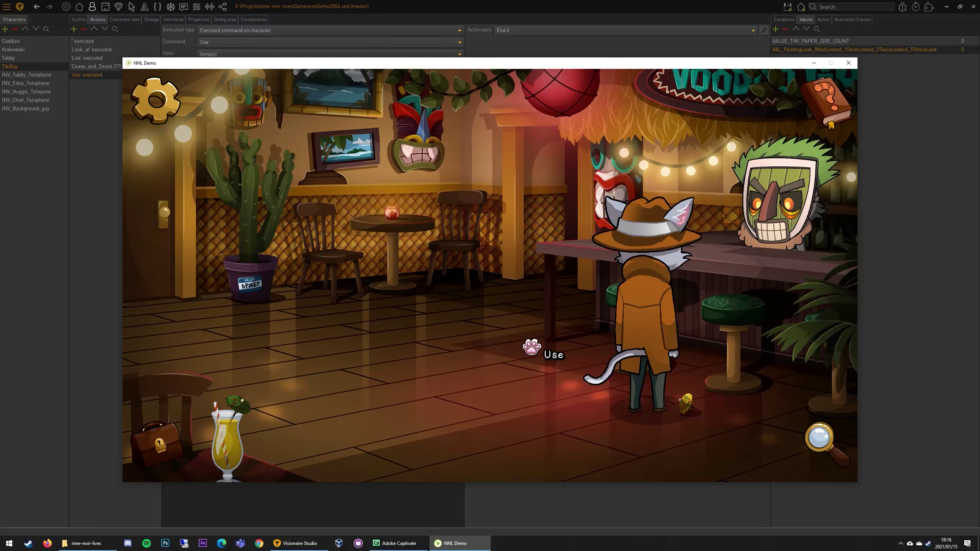
click(777, 196)
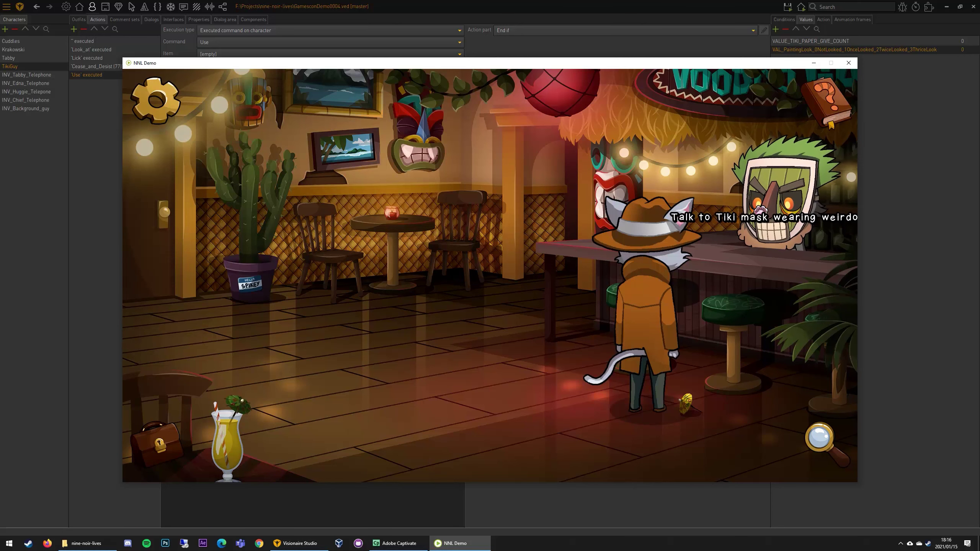
click(758, 208)
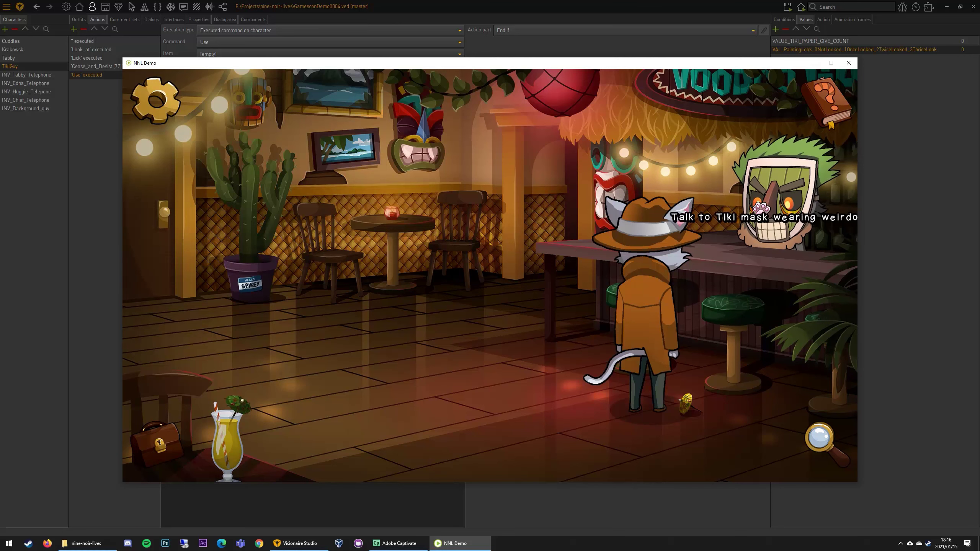
Filter the game console's values by VAL_PaintingLook_0NotLooked_1OnceLooked_2TwiceLooked_3ThriceLook and move the console clear of the characters.
double_click(933, 52)
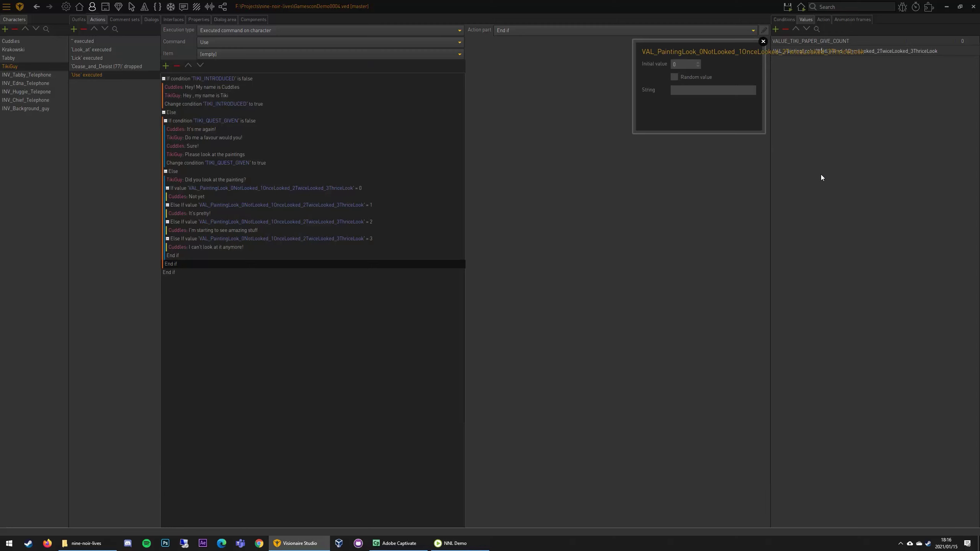
key(alt+Tab)
key(Tab)
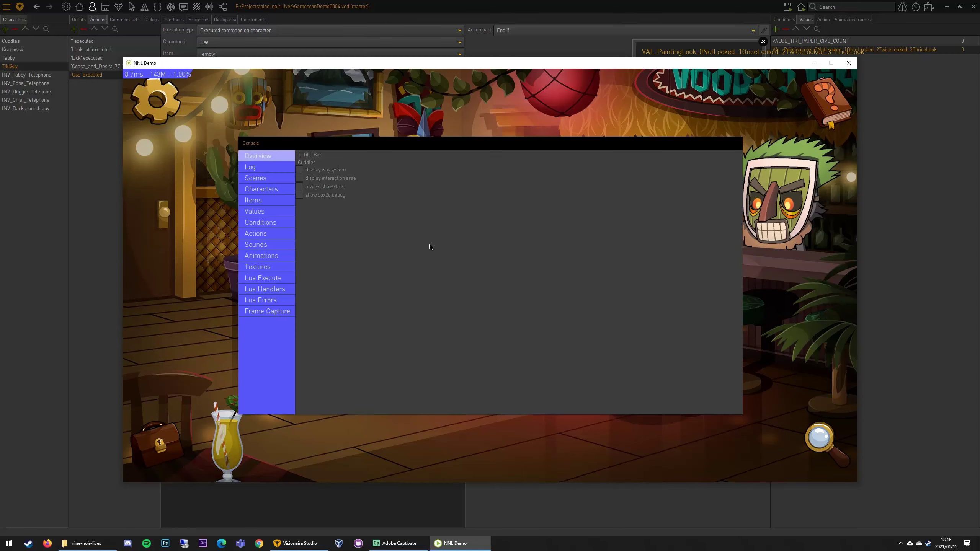
click(273, 209)
text(VAL_PaintingLook_0NotLooked_1OnceLooked_2TwiceLooked_3ThriceLook)
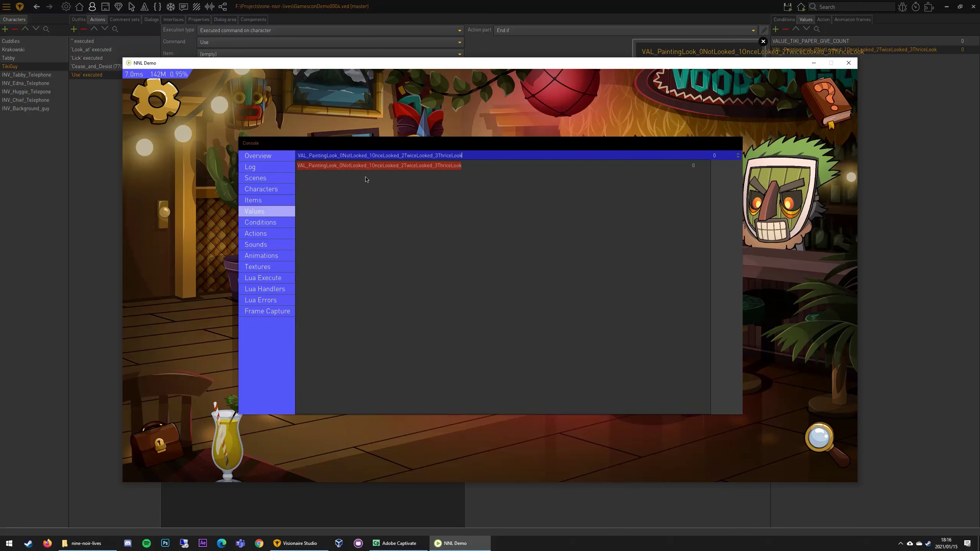
drag(490, 148, 394, 305)
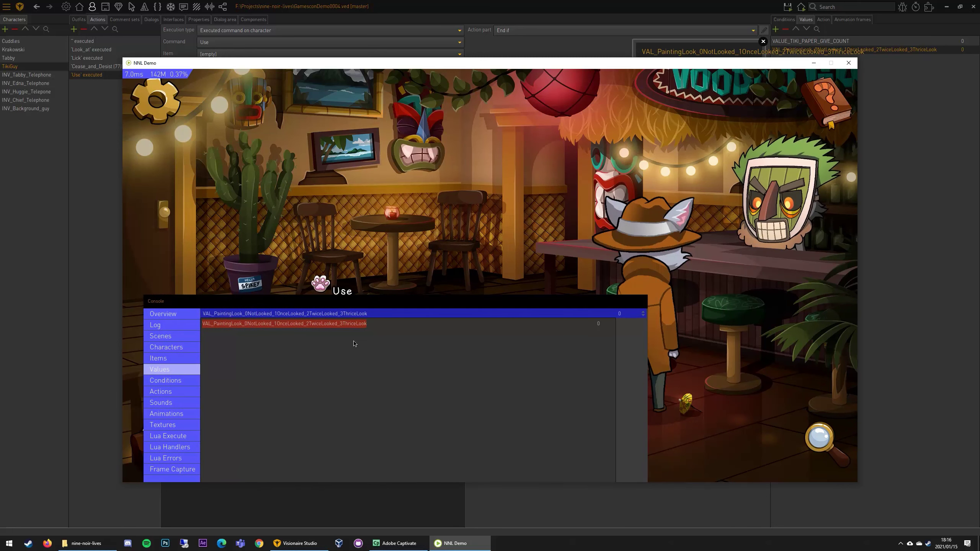
Test the painting value at 1, 2 and 3 by talking to the bartender after each change, and close the game.
click(620, 314)
text(1)
key(Return)
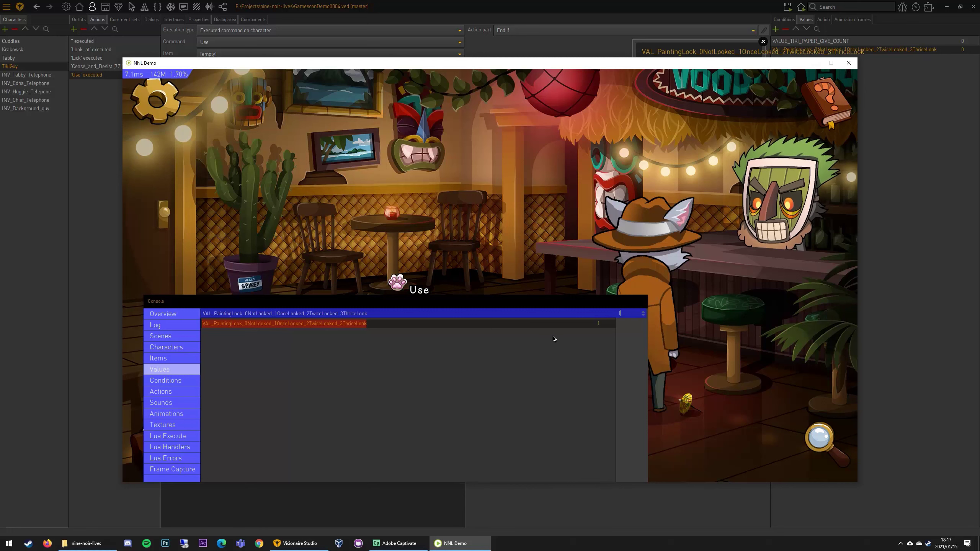
click(781, 191)
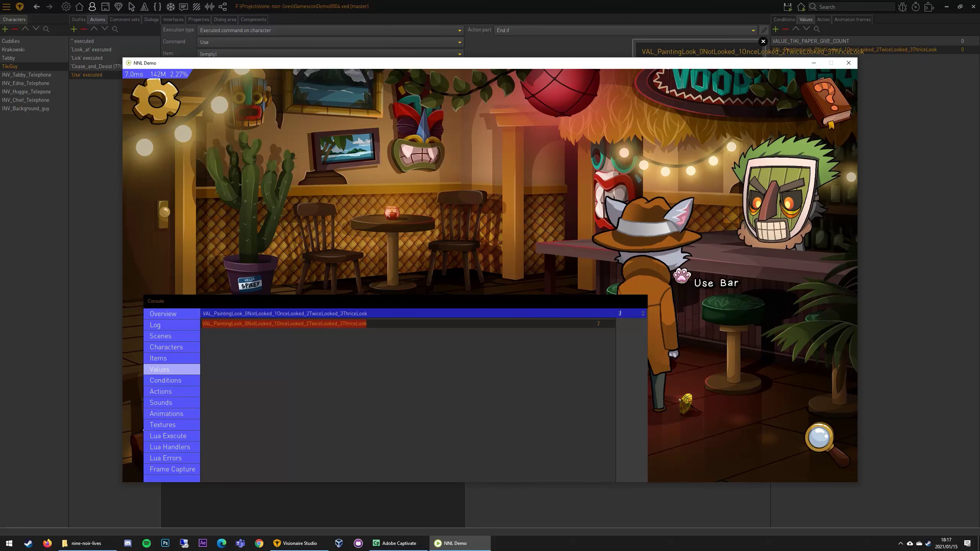
click(683, 282)
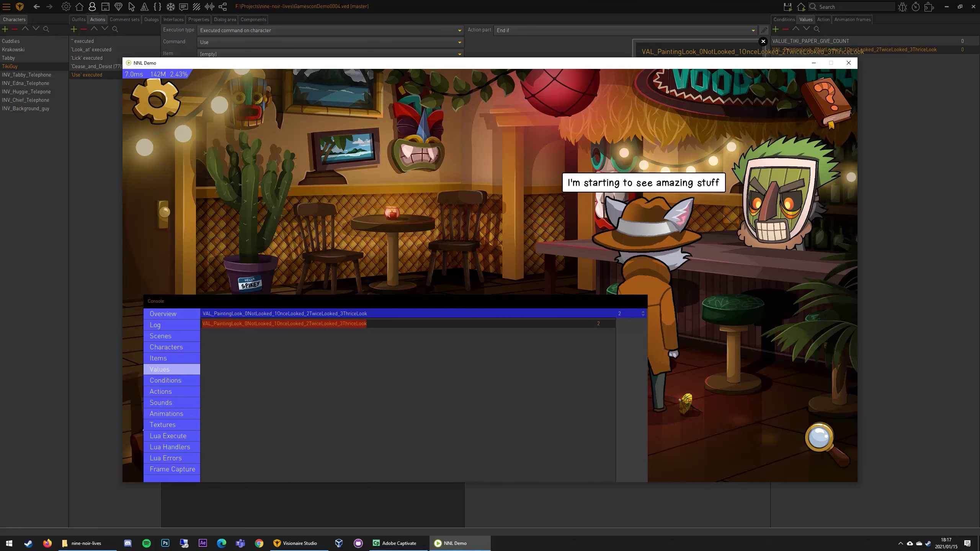
click(622, 315)
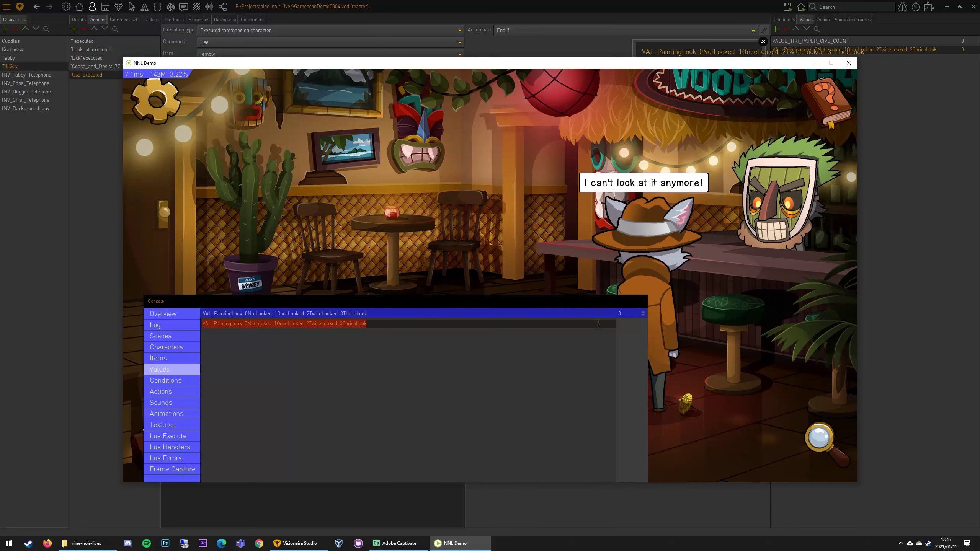
key(Tab)
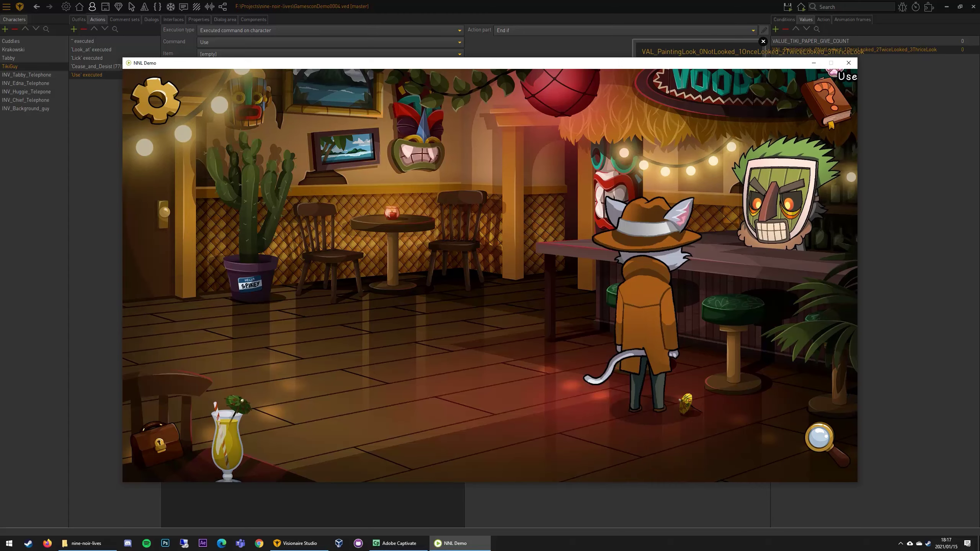
click(848, 62)
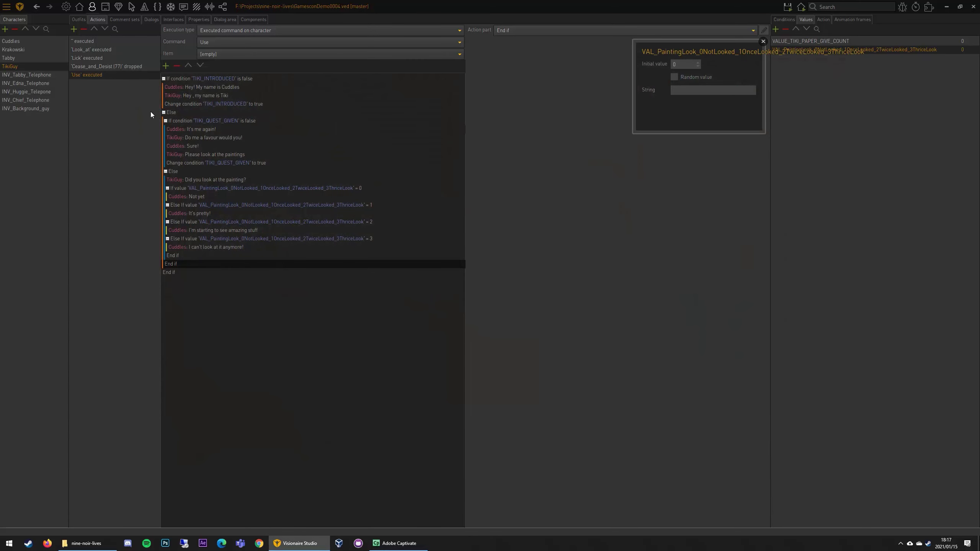
Delete the Use, Lick and Cease_and_Desist actions of the HT_PICTURES object in the 1_Tiki_Bar scene.
click(80, 7)
click(96, 20)
click(90, 66)
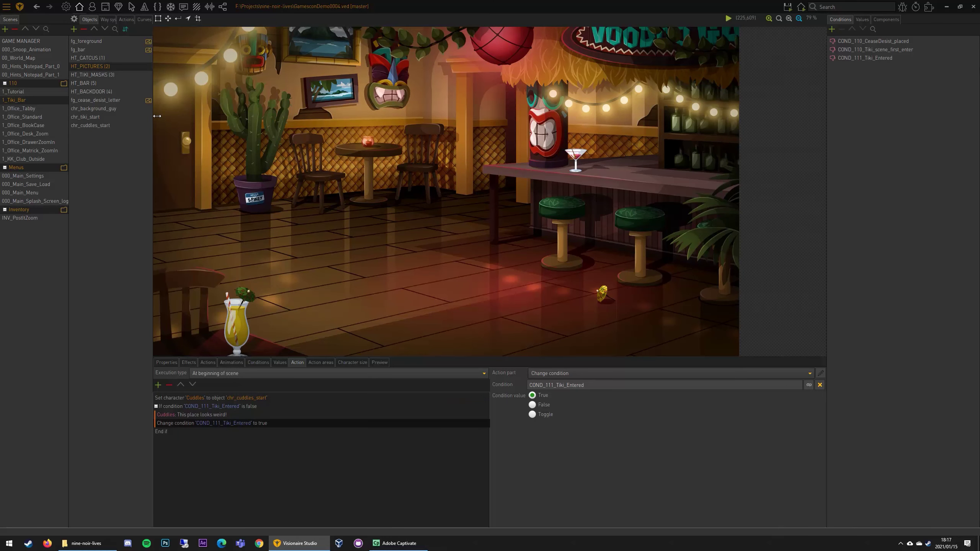
click(208, 362)
drag(219, 343, 220, 199)
click(182, 246)
shift+click(185, 263)
click(167, 226)
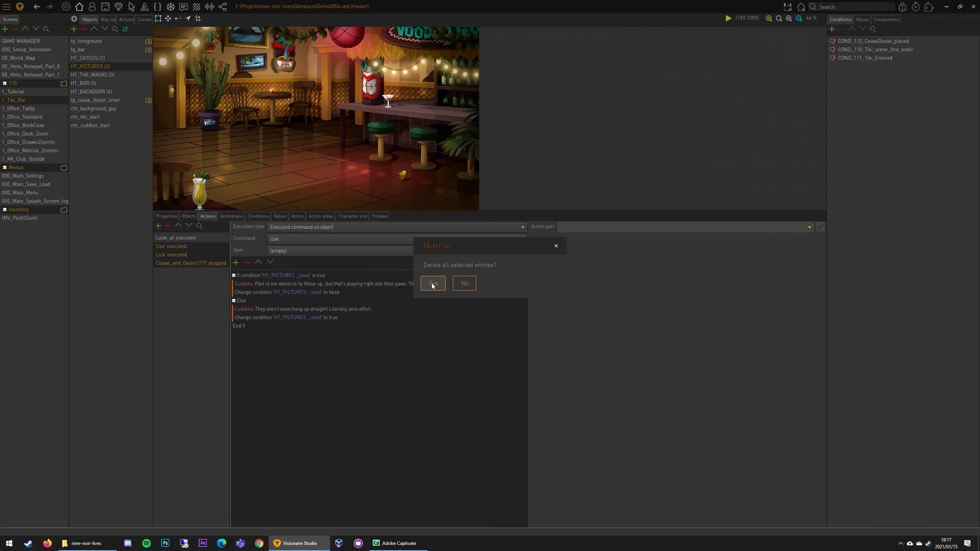
key(Return)
Clear all action parts from the remaining Look_at action of HT_PICTURES and delete the action.
click(297, 276)
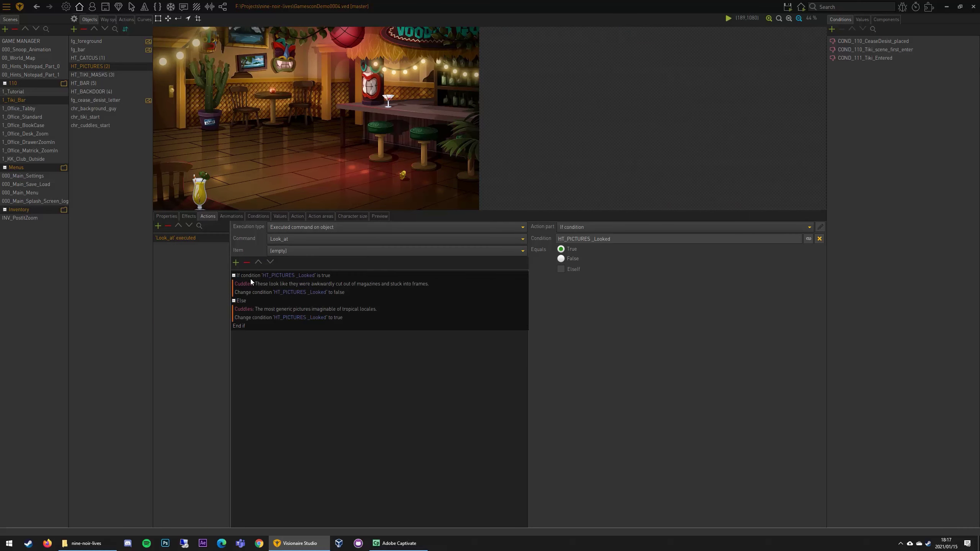
click(247, 262)
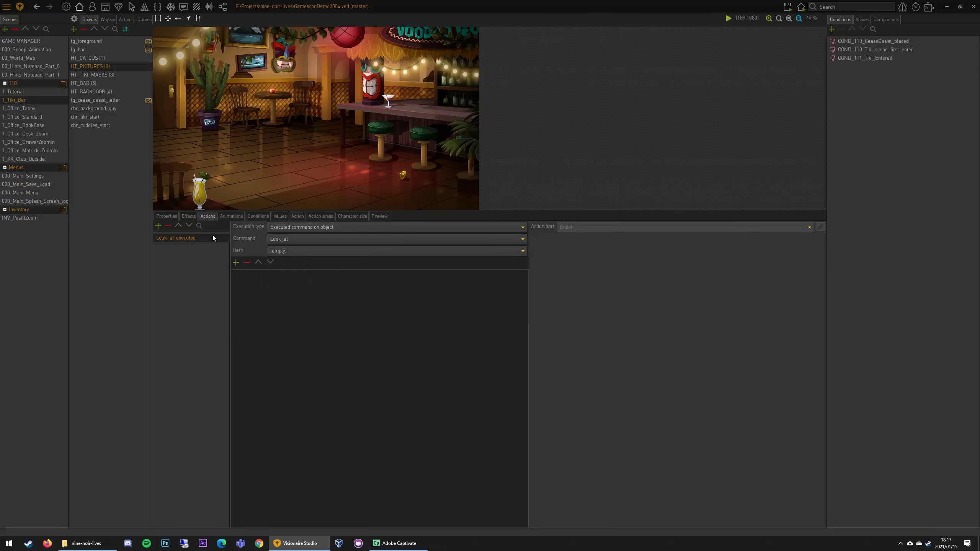
click(167, 226)
Add a new action to HT_PICTURES that executes on the Look_at command.
click(157, 18)
scroll(458, 210, up, 5)
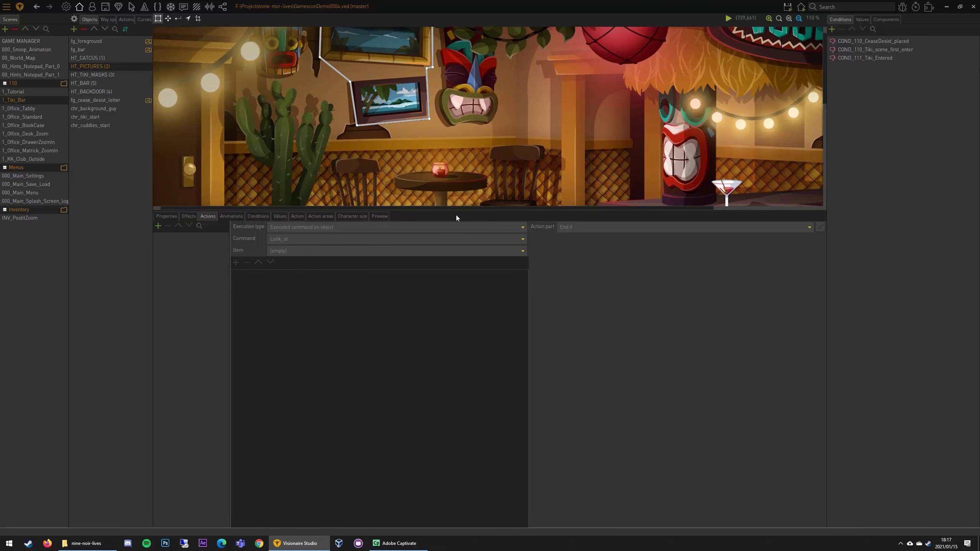
drag(458, 210, 461, 351)
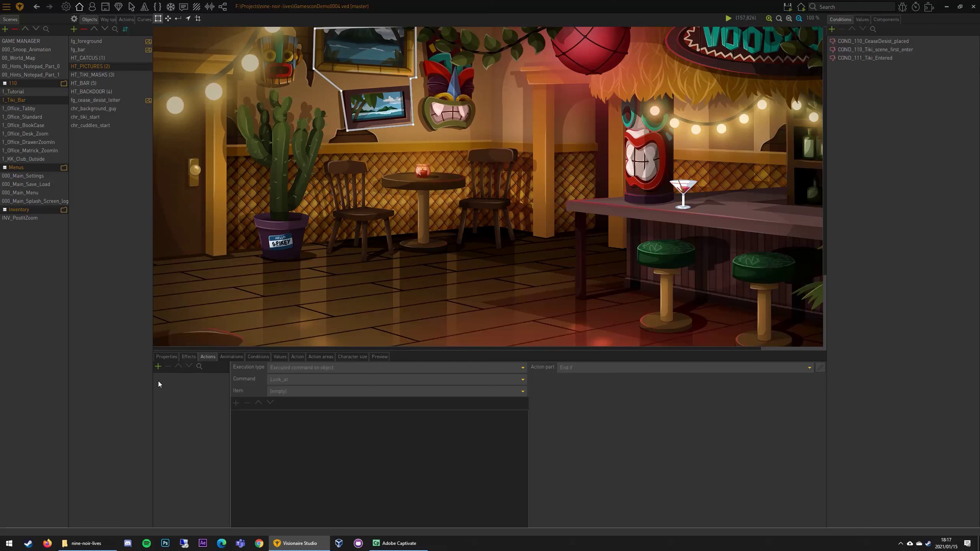
click(158, 366)
click(312, 379)
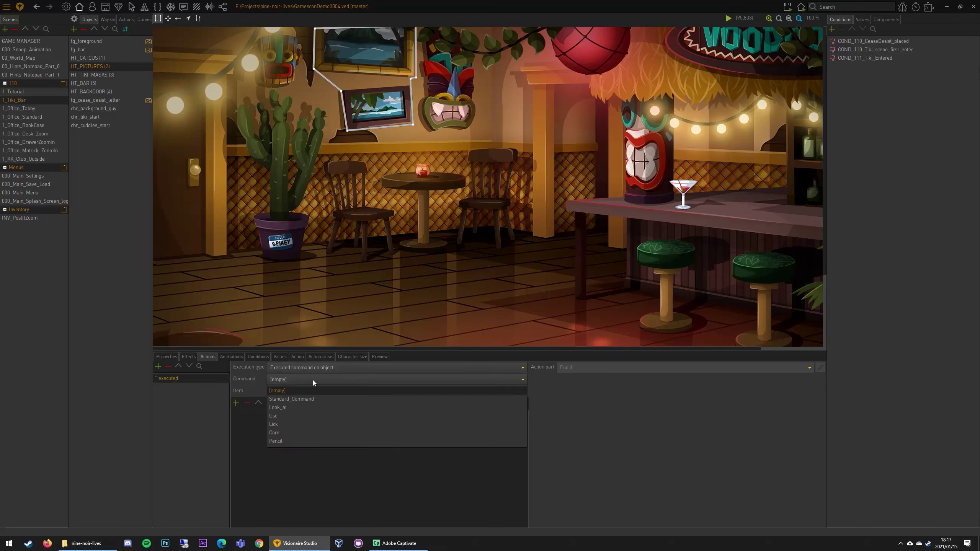
click(295, 407)
Add a Display text action part to the Look_at action in which Cuddles says "Pretty".
click(235, 404)
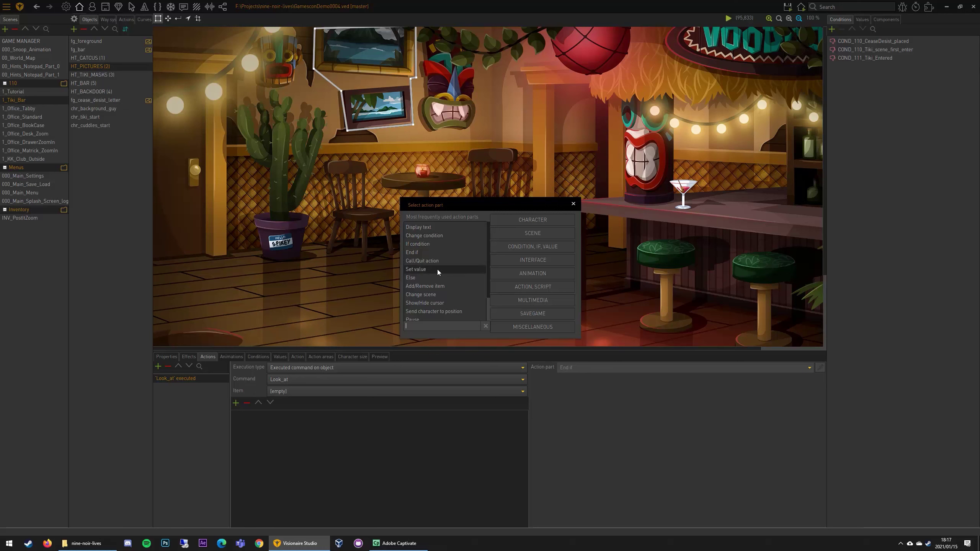
text(DISAPL)
key(BackSpace)
key(BackSpace)
key(BackSpace)
key(BackSpace)
key(BackSpace)
key(BackSpace)
text(TEXT)
key(Return)
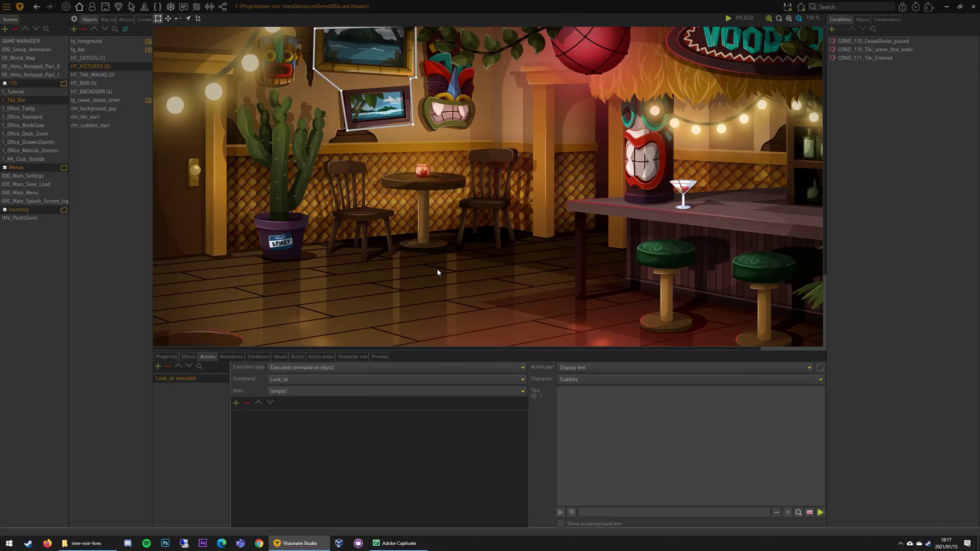
text(pRE)
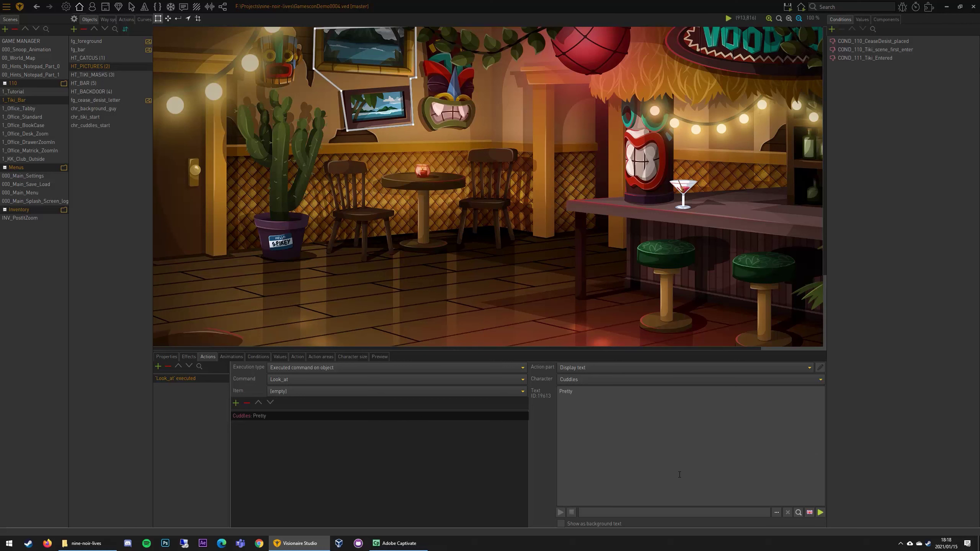
click(373, 448)
click(261, 416)
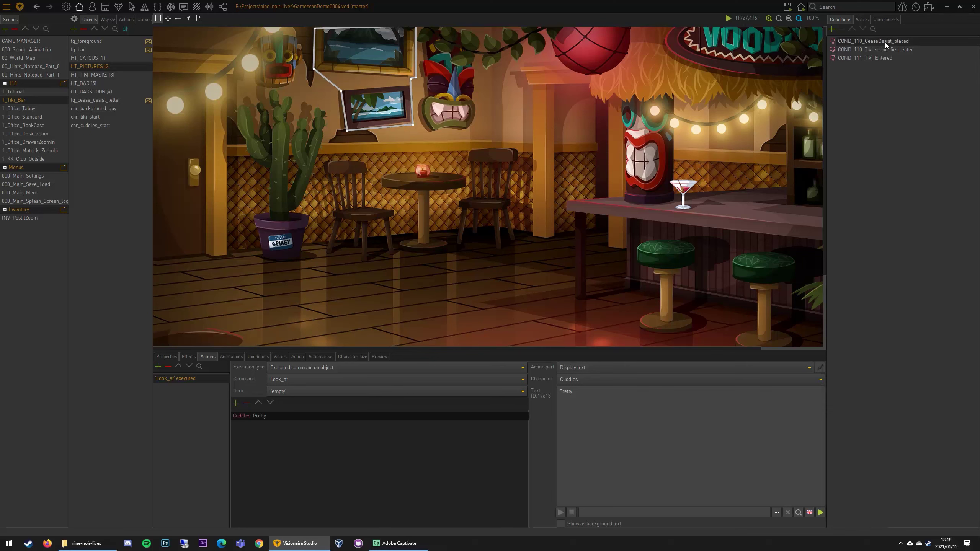
Find the painting-look value among TikiGuy's values and add a Set value action part to the Look_at action of HT_PICTURES.
click(862, 19)
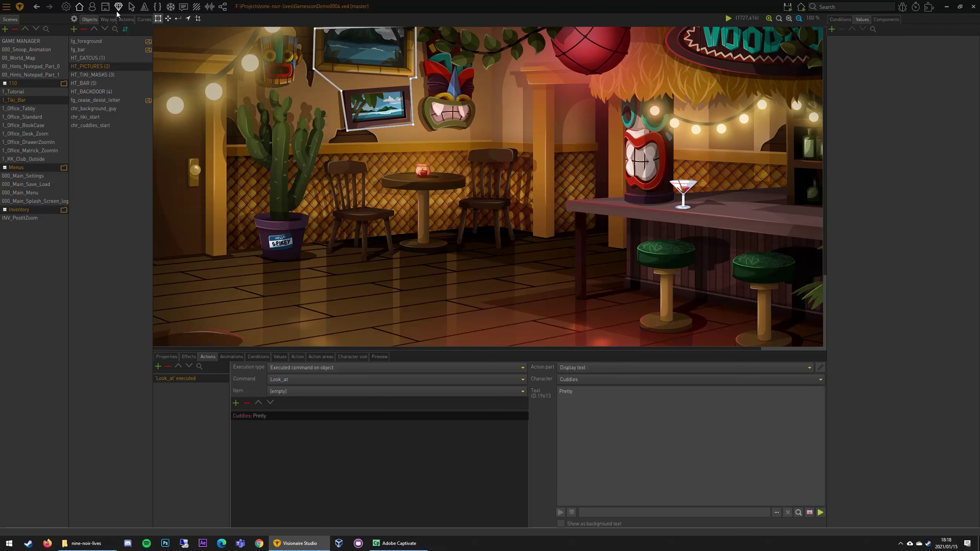
click(92, 7)
click(860, 72)
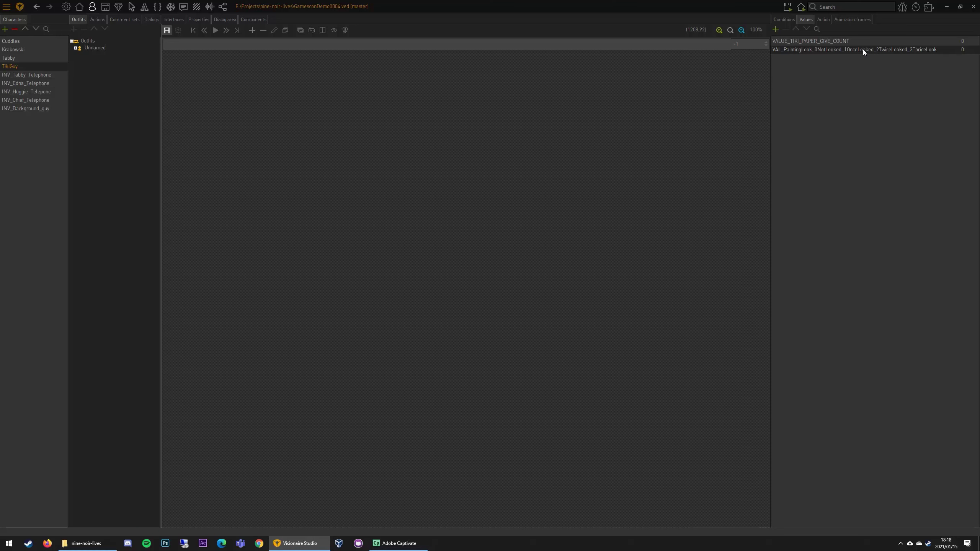
click(80, 6)
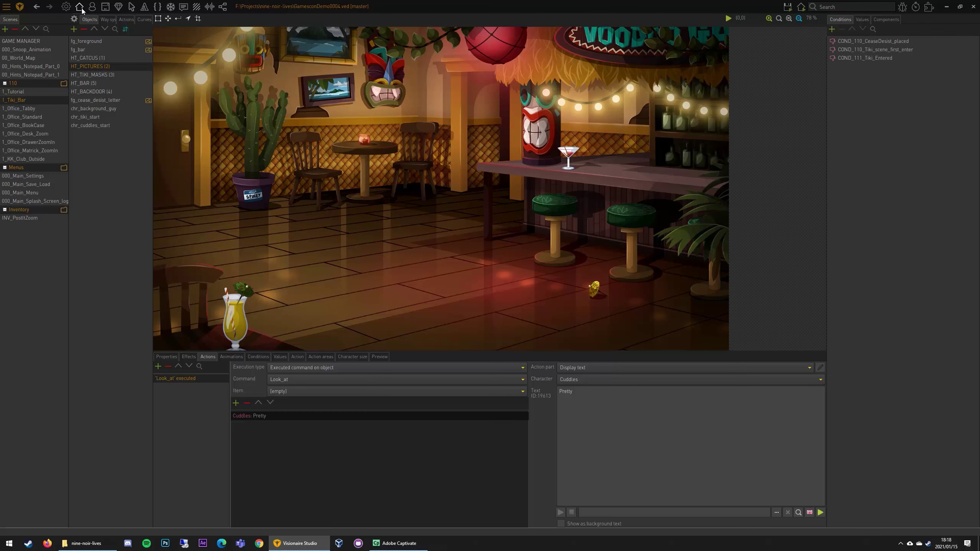
click(236, 403)
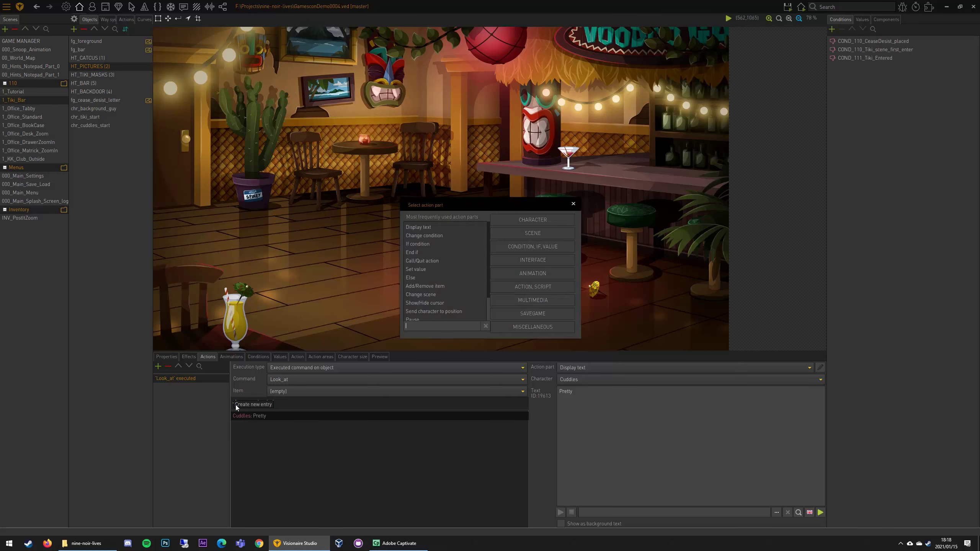
text(val)
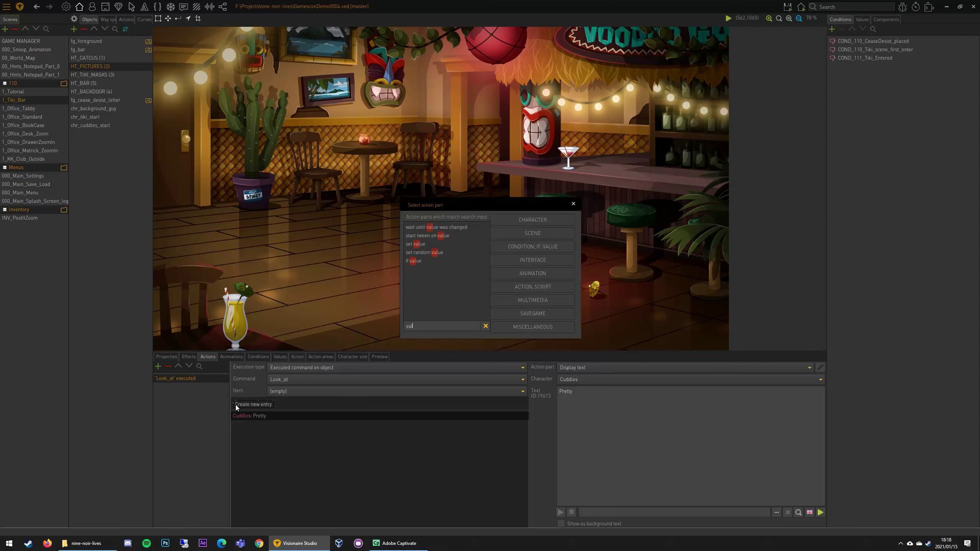
double_click(433, 244)
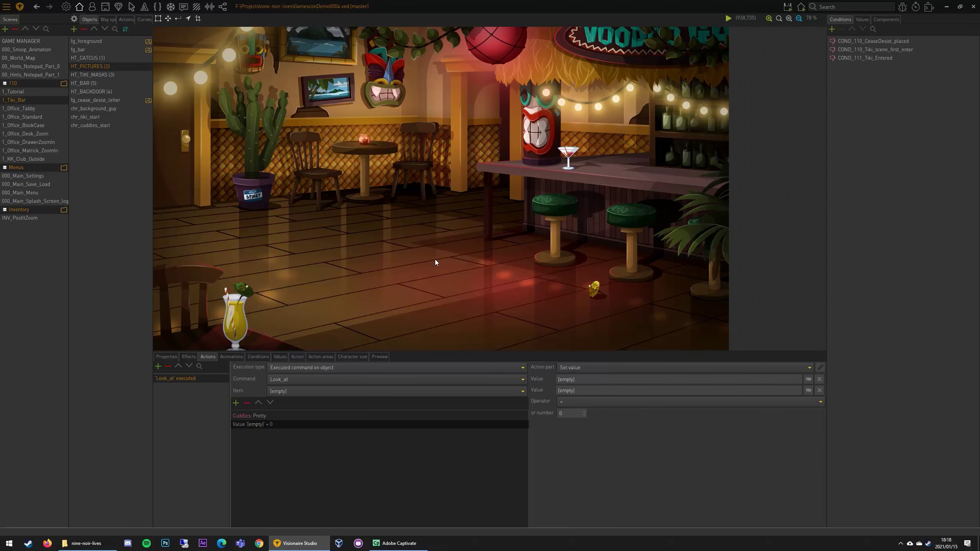
Make the Set value part add 1 to TikiGuy's VAL_PaintingLook_0NotLooked_1OnceLooked_2TwiceLooked_3ThriceLook value.
click(809, 380)
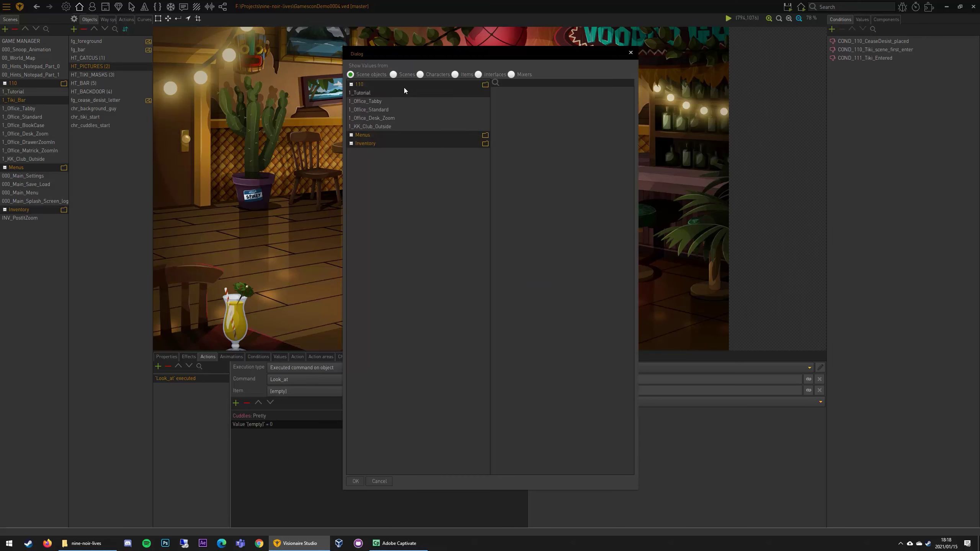
click(420, 74)
click(360, 101)
double_click(539, 101)
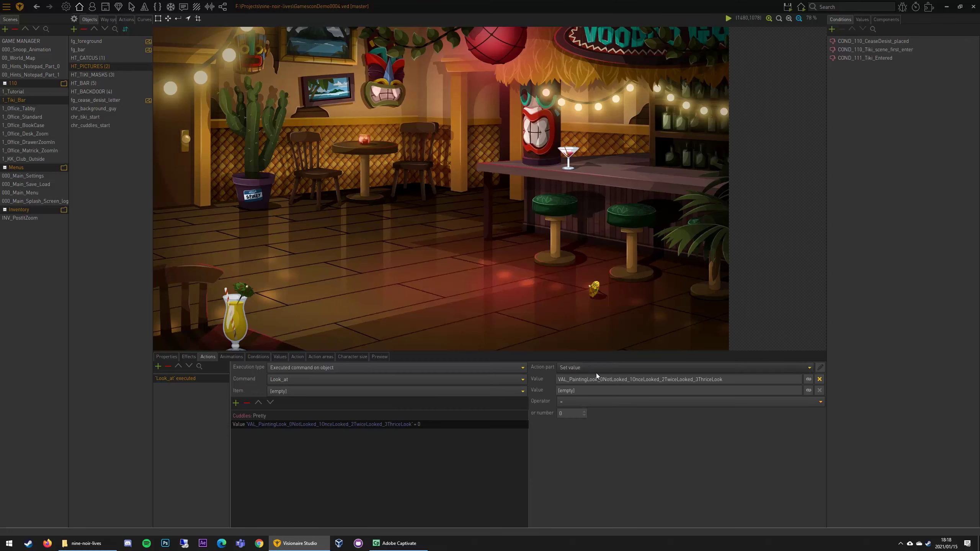
click(600, 404)
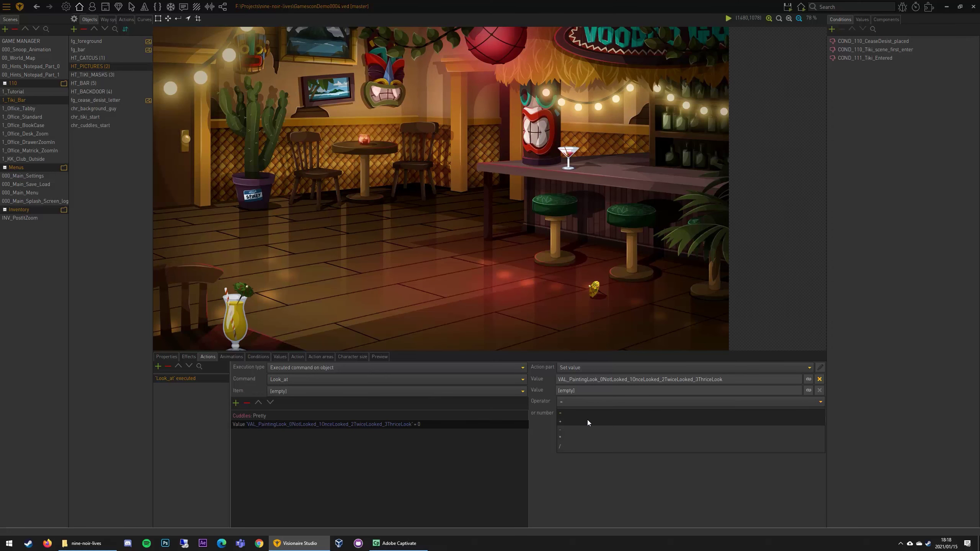
click(587, 420)
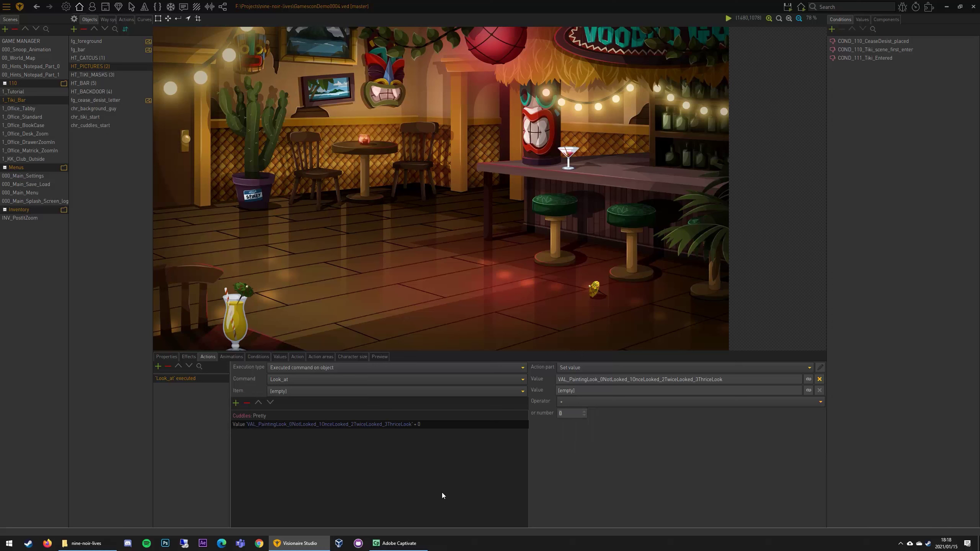
click(425, 432)
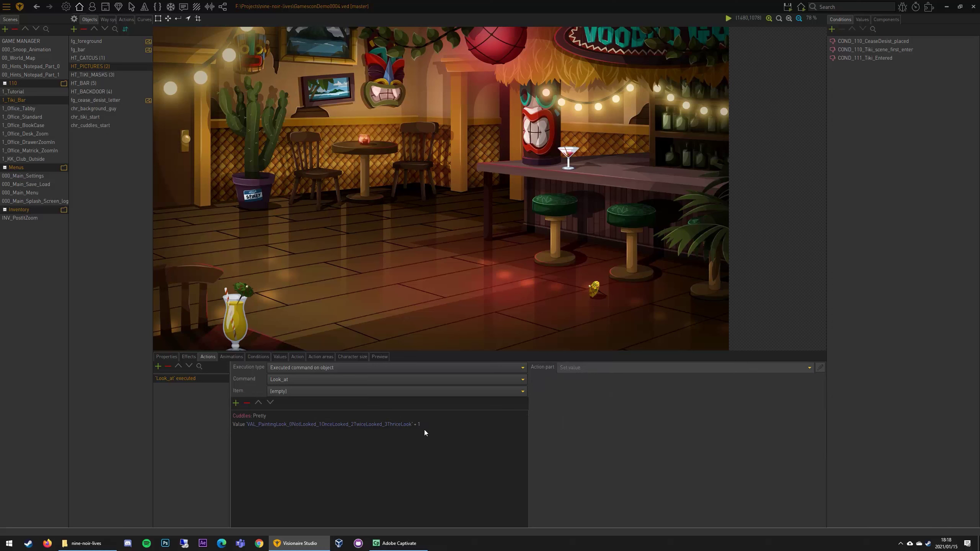
click(268, 416)
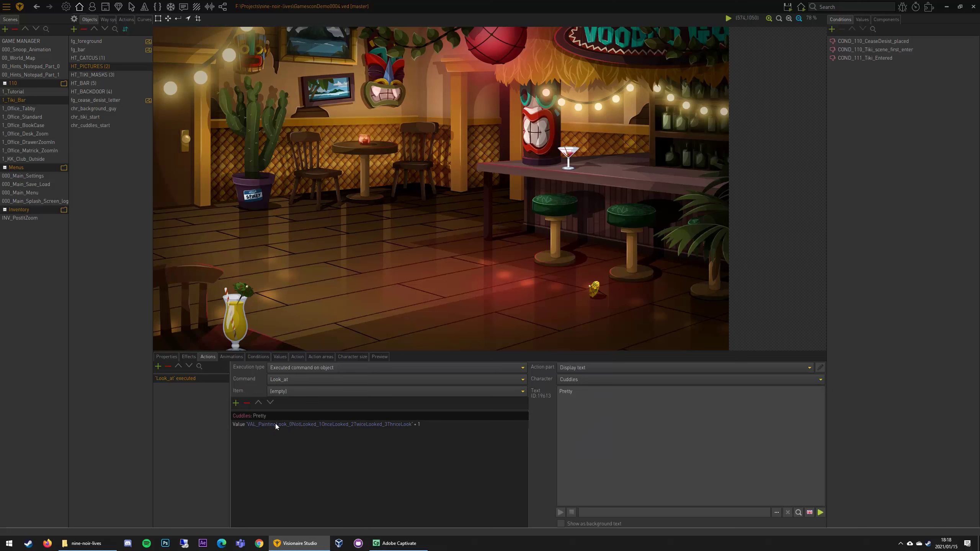
click(421, 425)
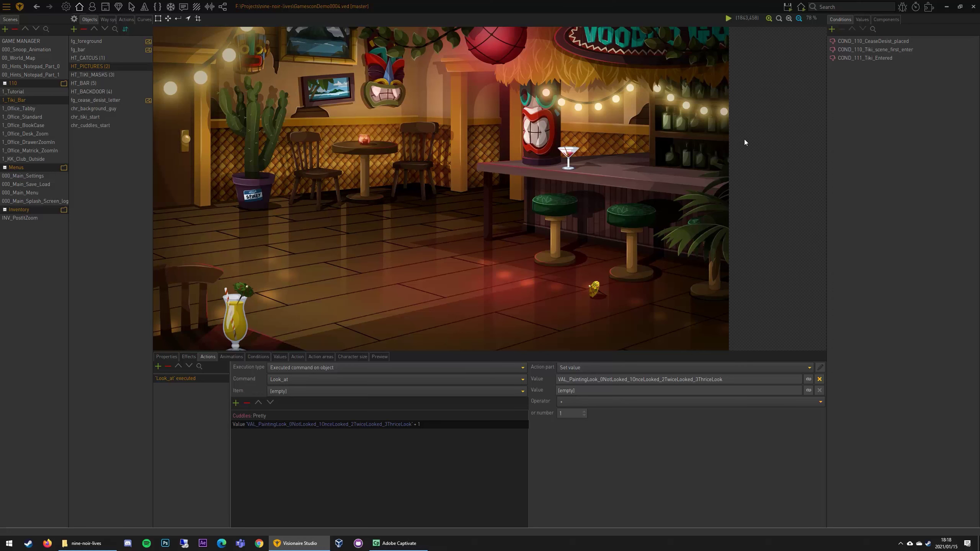
Save the project and run the game, testing TikiGuy's dialogue before and after looking at the painting.
click(787, 6)
key(F5)
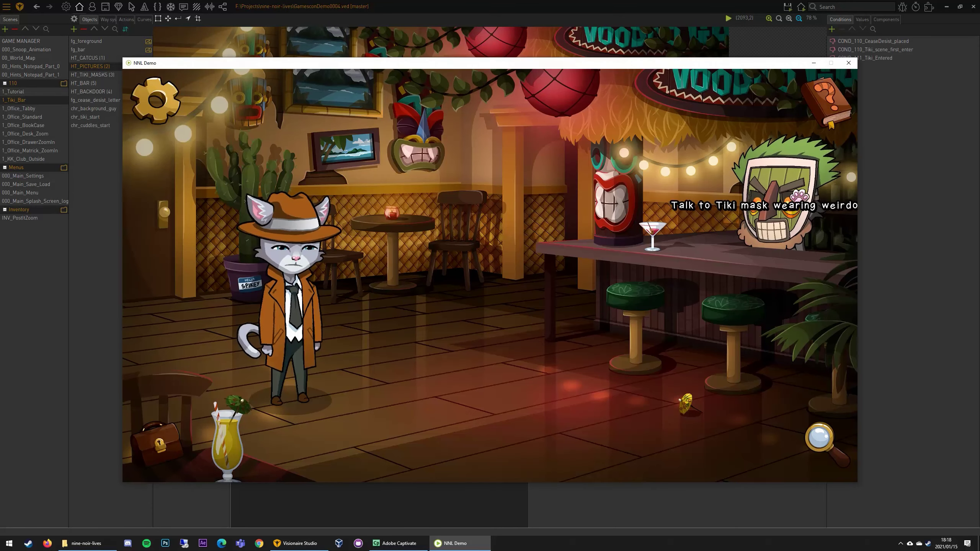
click(798, 195)
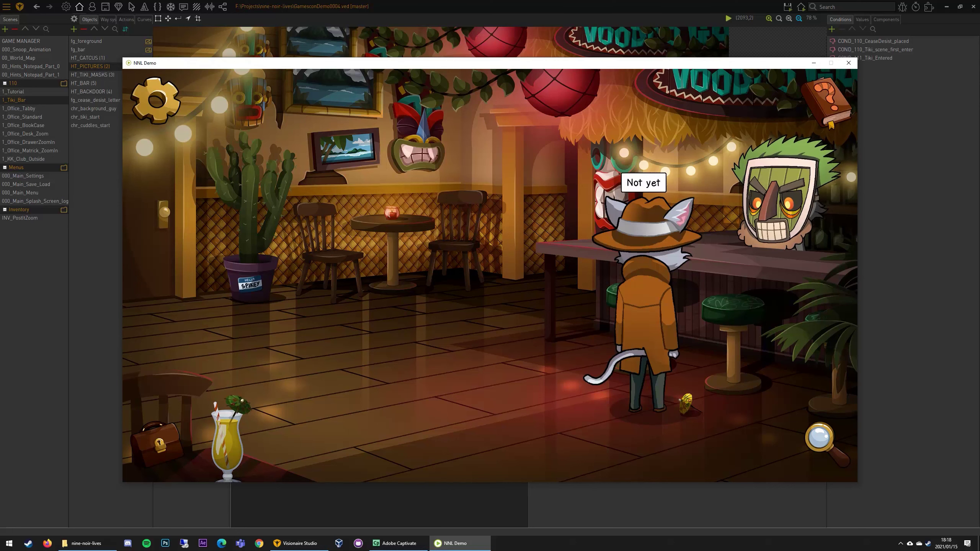
click(344, 150)
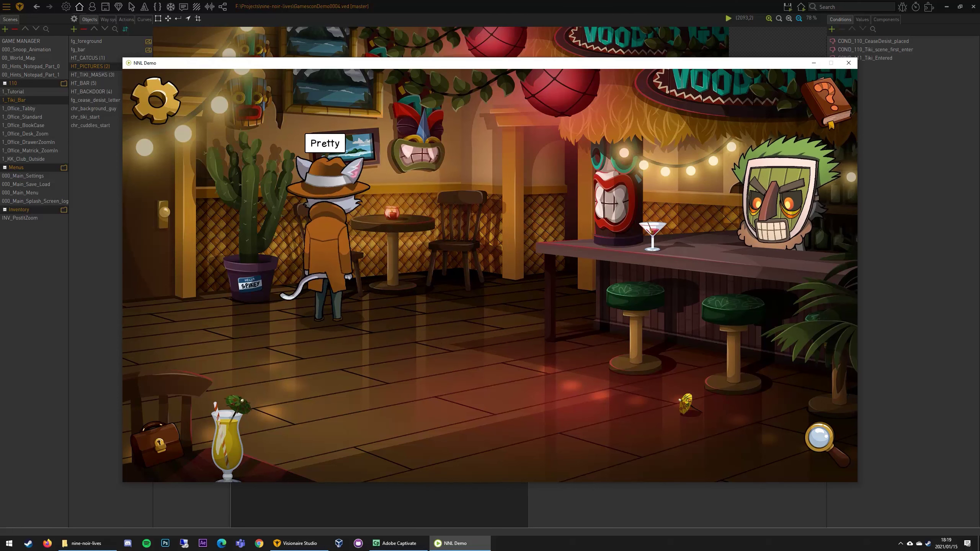
click(776, 208)
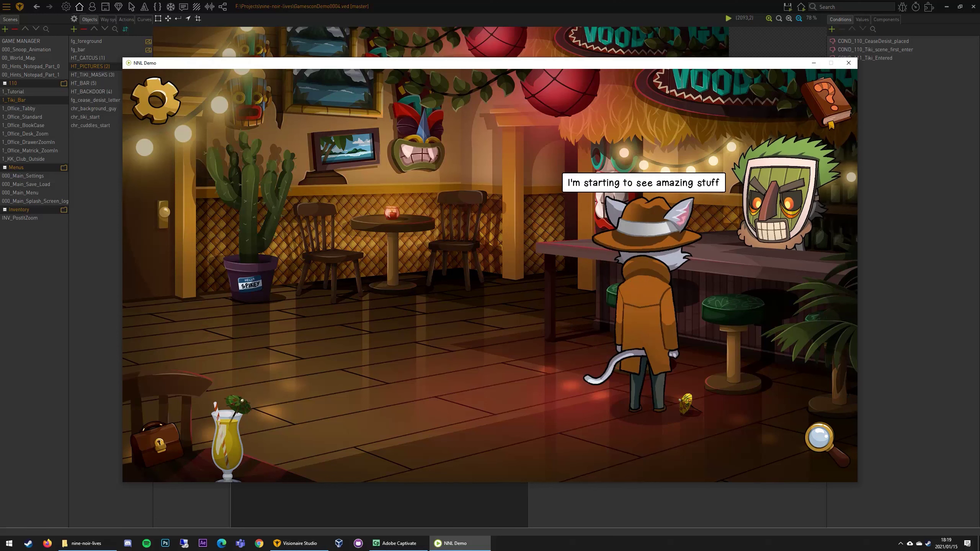
Look up VAL_PaintingLook_0NotLooked_1OnceLooked_2TwiceLooked_3ThriceLook in the running game's console, and close the game.
key(Tab)
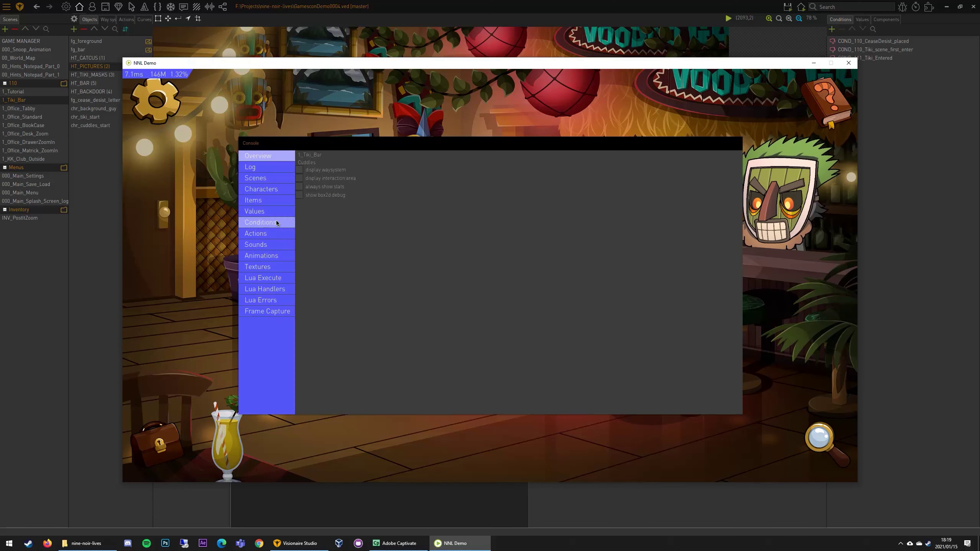
click(254, 211)
click(494, 156)
text(VAL_PaintingLook_0NotLooked_1OnceLooked_2TwiceLooked_3ThriceLook)
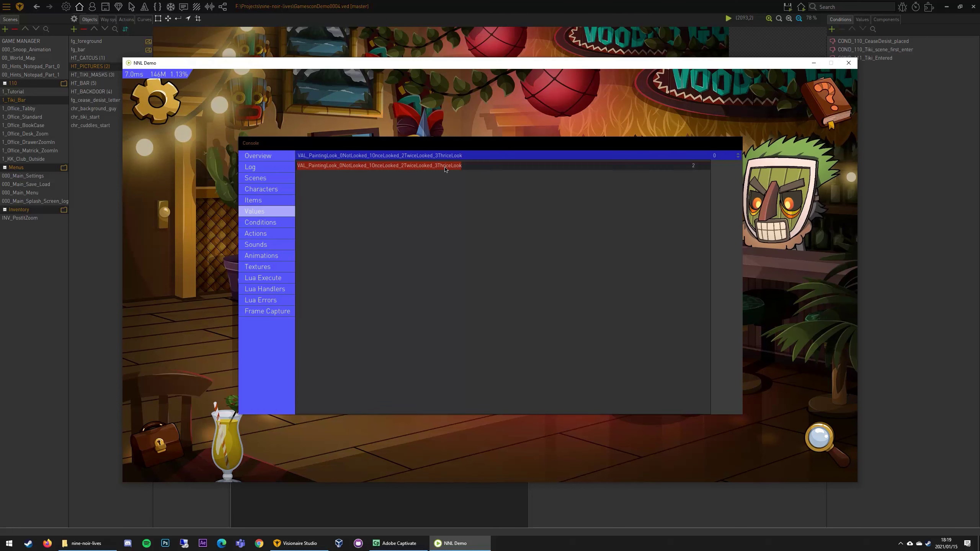
click(847, 64)
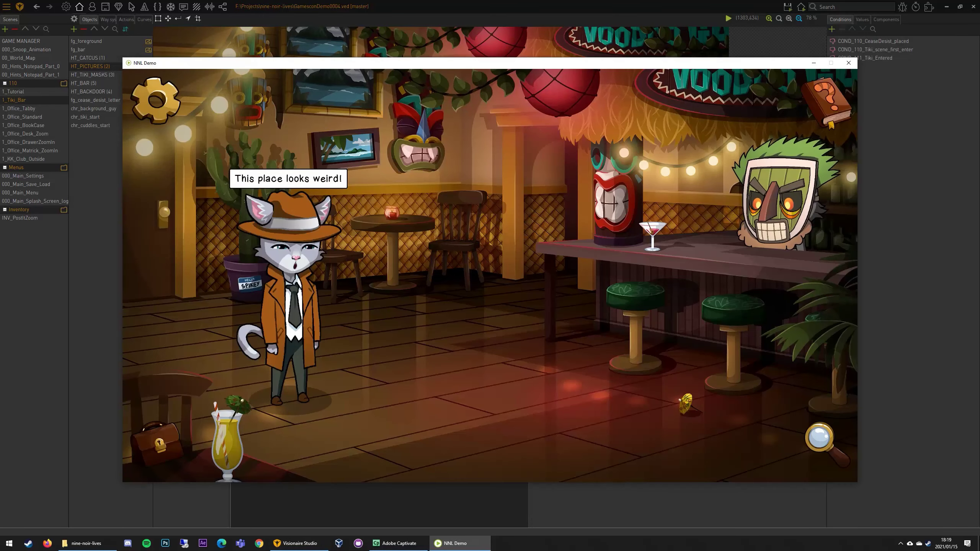
Playtest the scene again by talking to TikiGuy, looking at the painting once and talking to him again, and close the game.
click(780, 198)
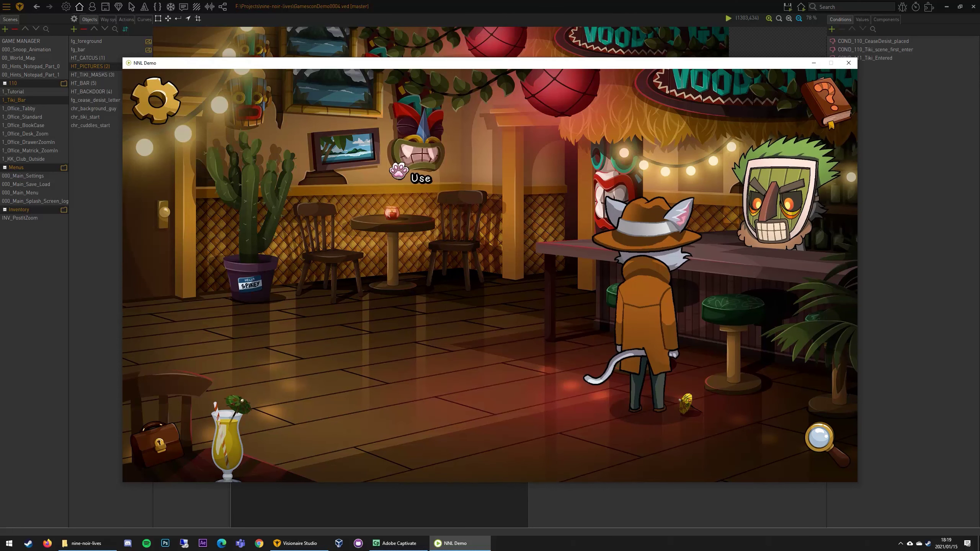
click(383, 284)
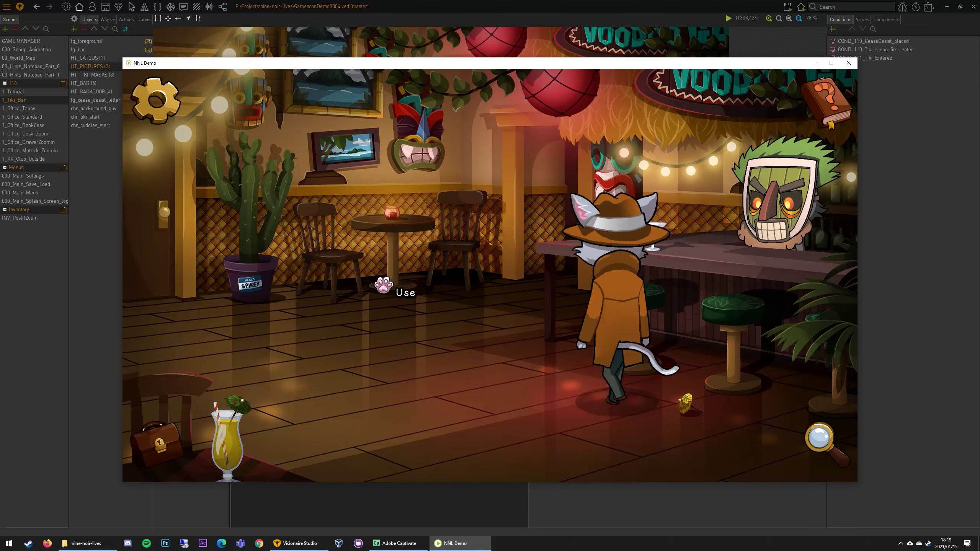
click(345, 146)
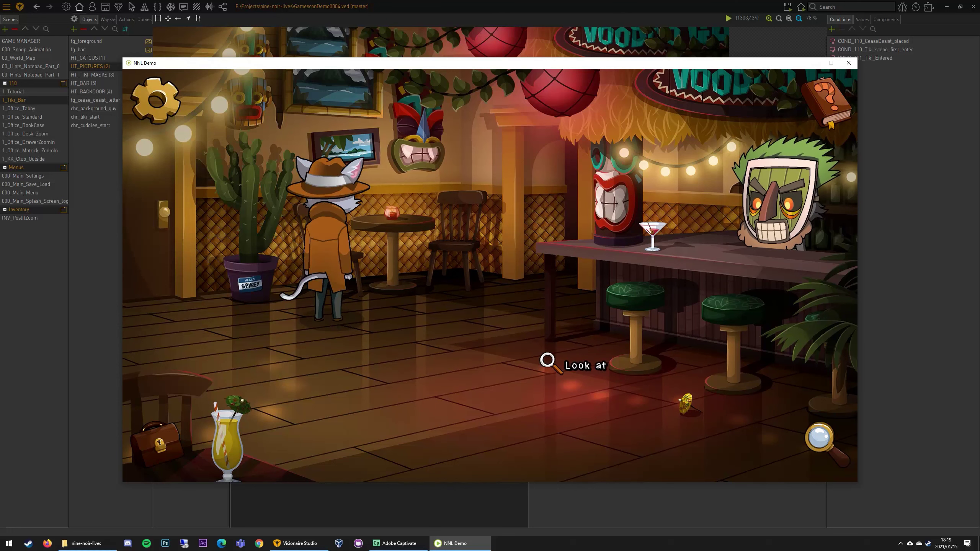
click(762, 194)
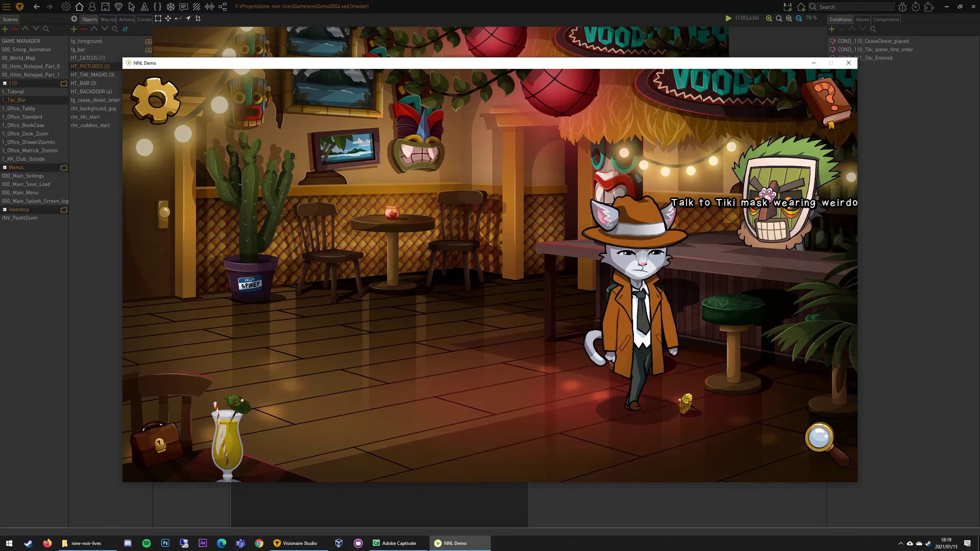
click(758, 190)
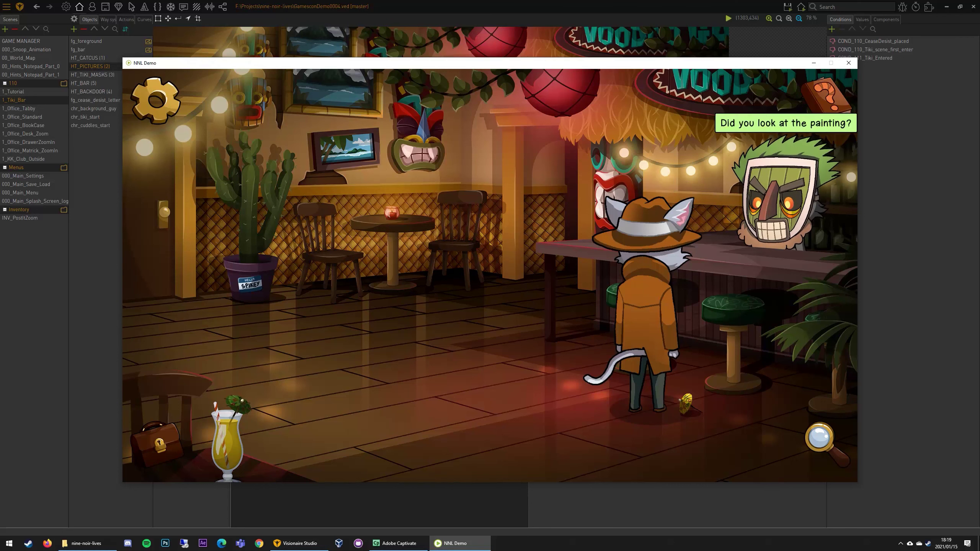
click(758, 190)
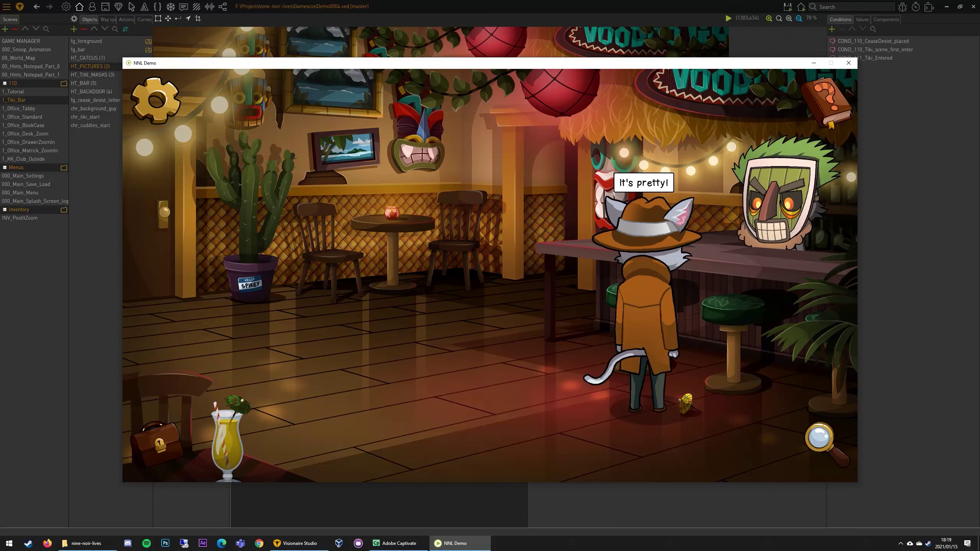
click(854, 63)
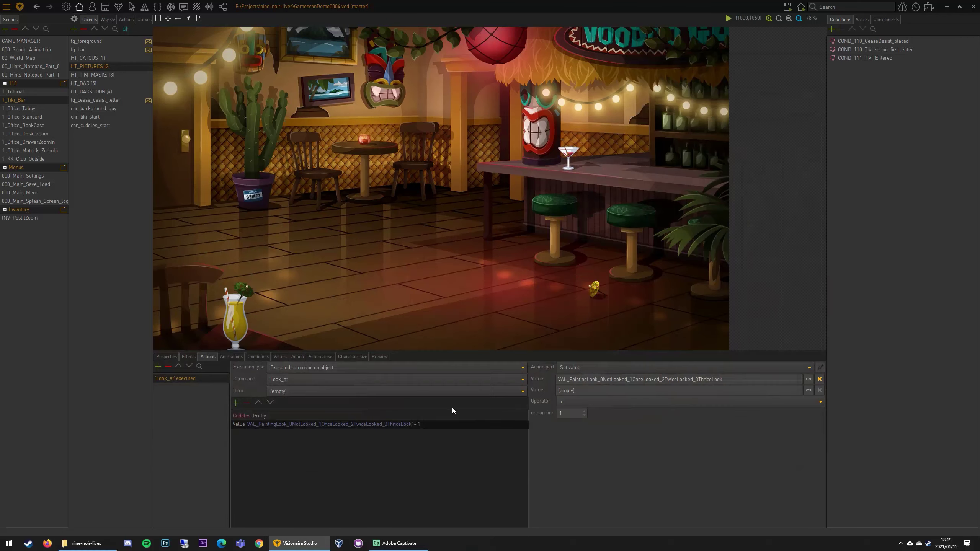
Enlarge the action editing area and review TikiGuy's Use action and the Look_at action of HT_PICTURES.
drag(427, 352, 347, 189)
click(276, 251)
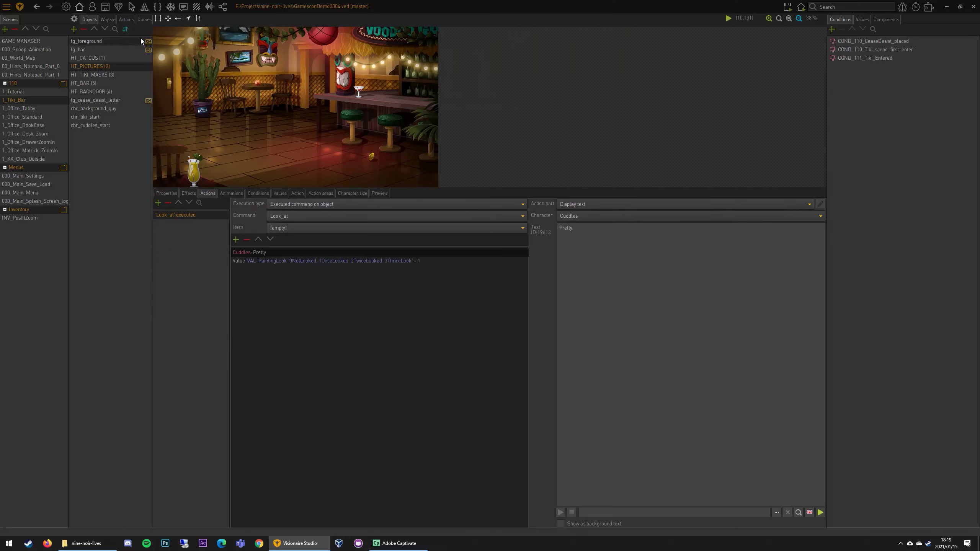
click(92, 7)
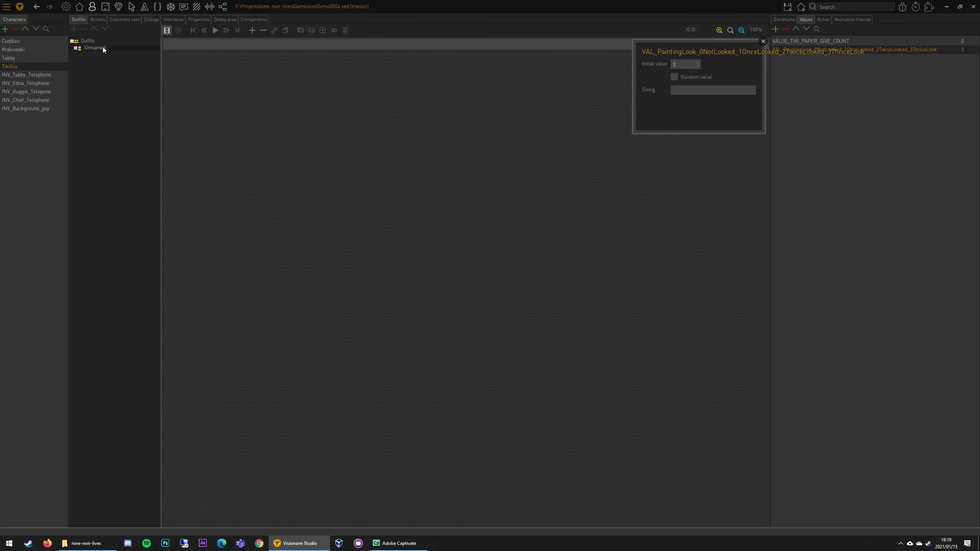
click(98, 19)
click(94, 75)
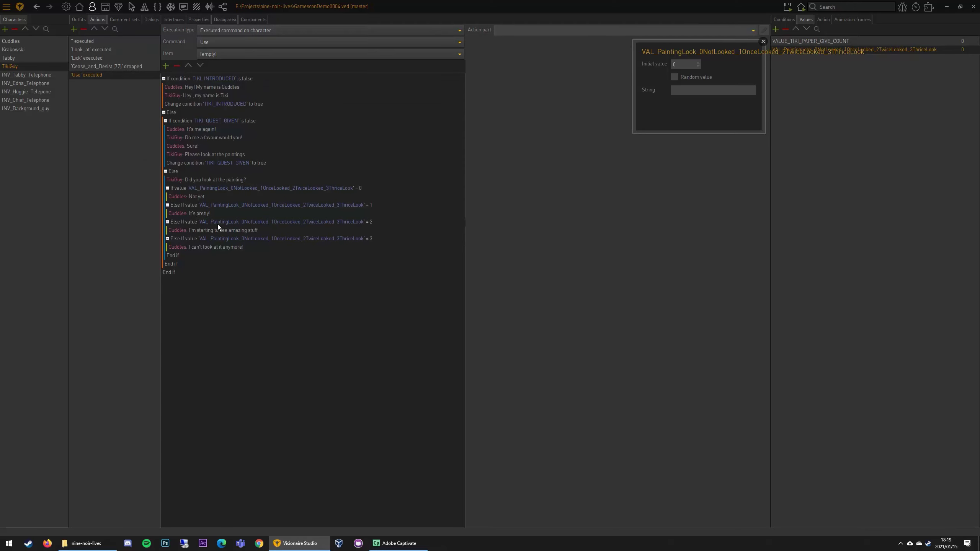
click(79, 7)
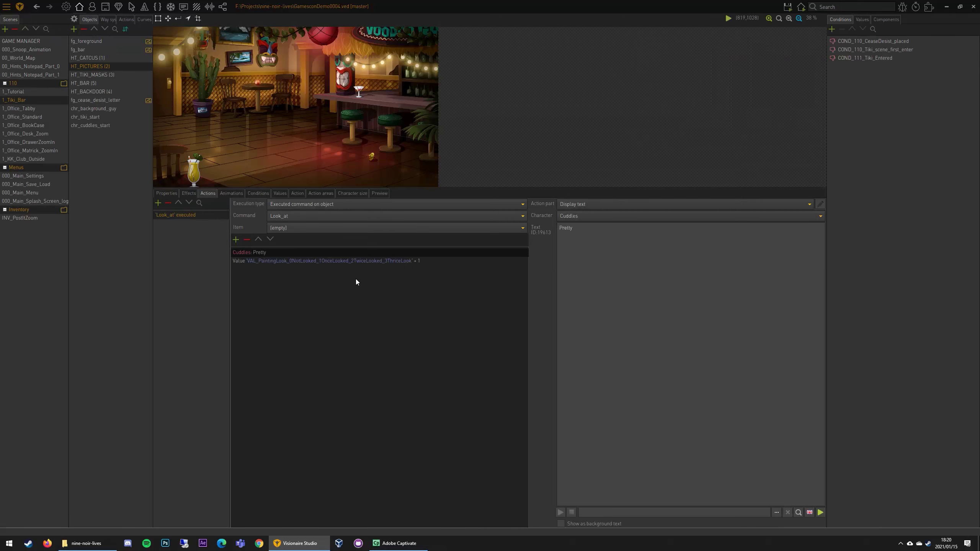
click(382, 265)
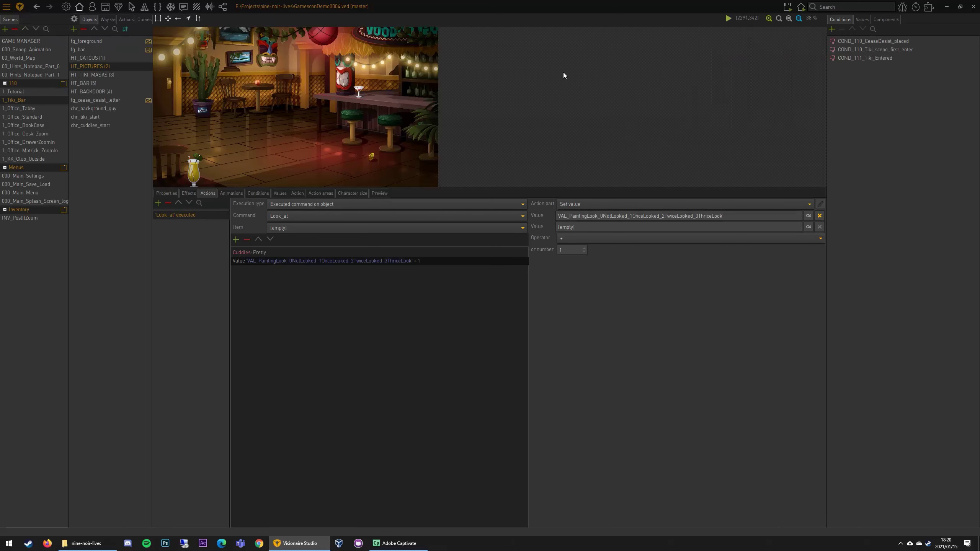
Run the game and playtest TikiGuy's dialogue, alternating between talking to him and looking at the pictures several times.
click(801, 7)
click(805, 36)
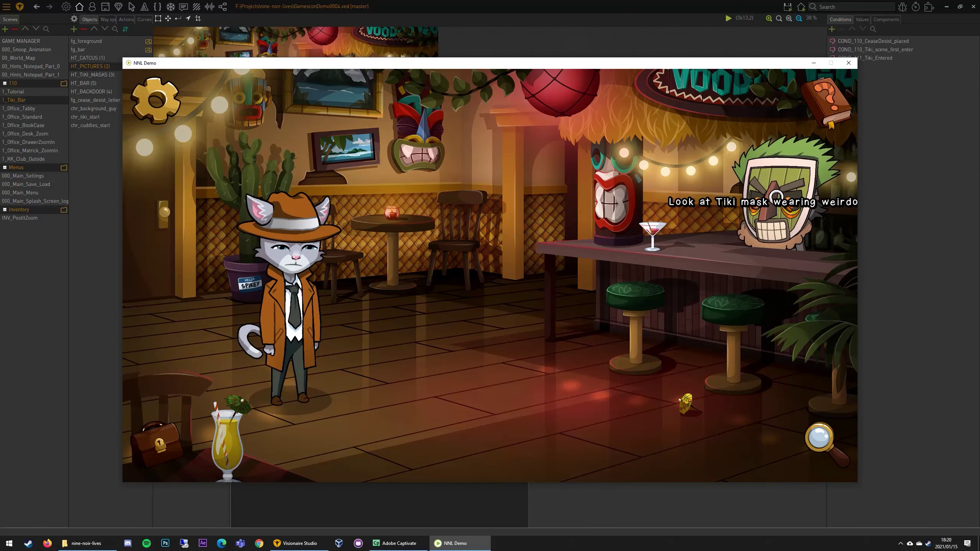
click(776, 197)
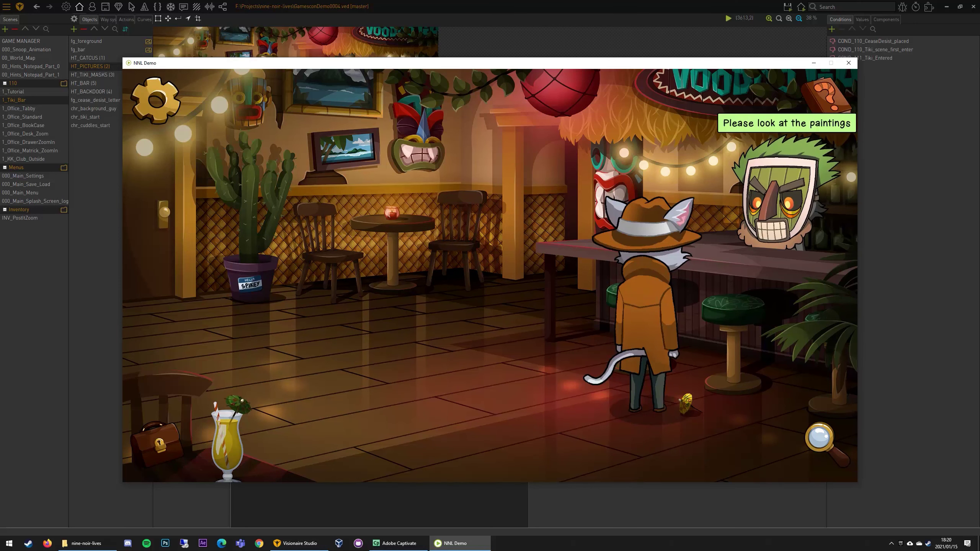
click(341, 149)
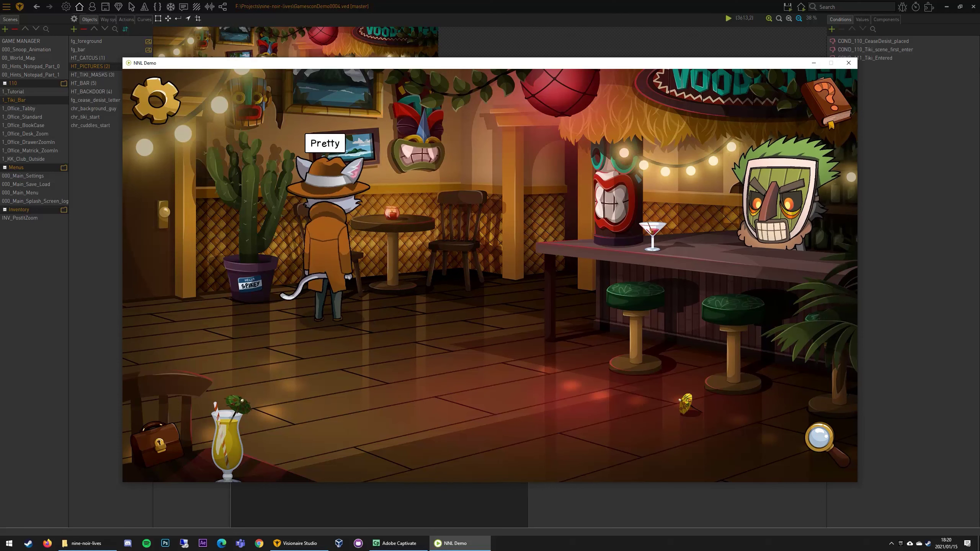
click(794, 190)
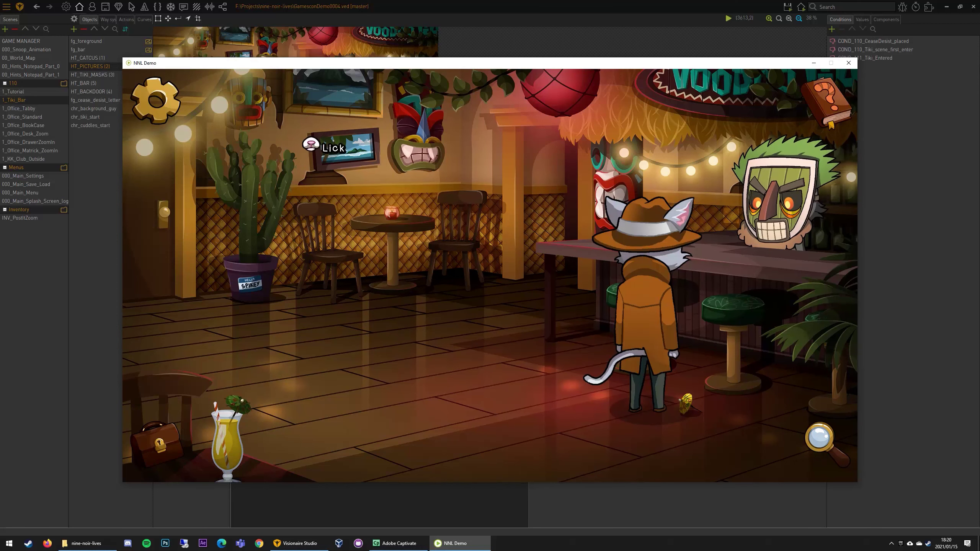
click(338, 150)
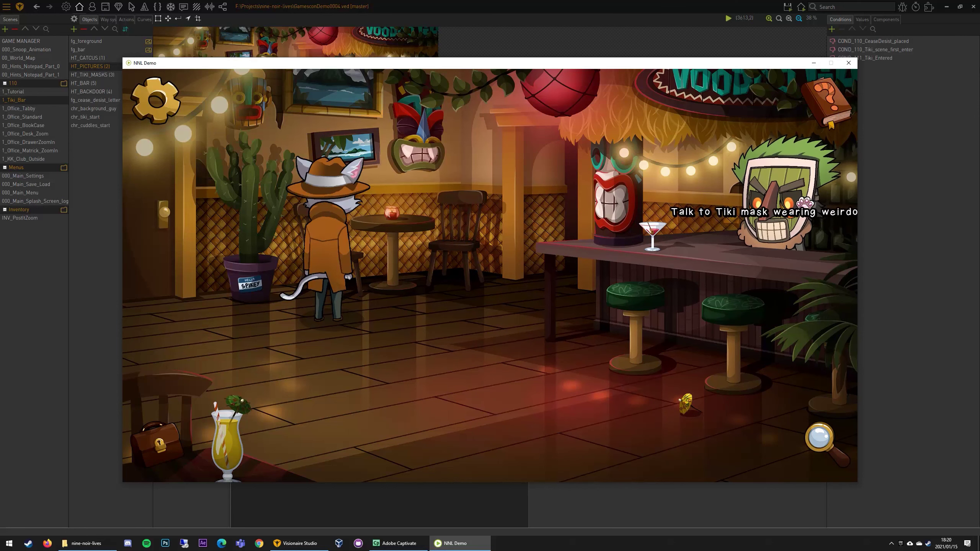
click(751, 197)
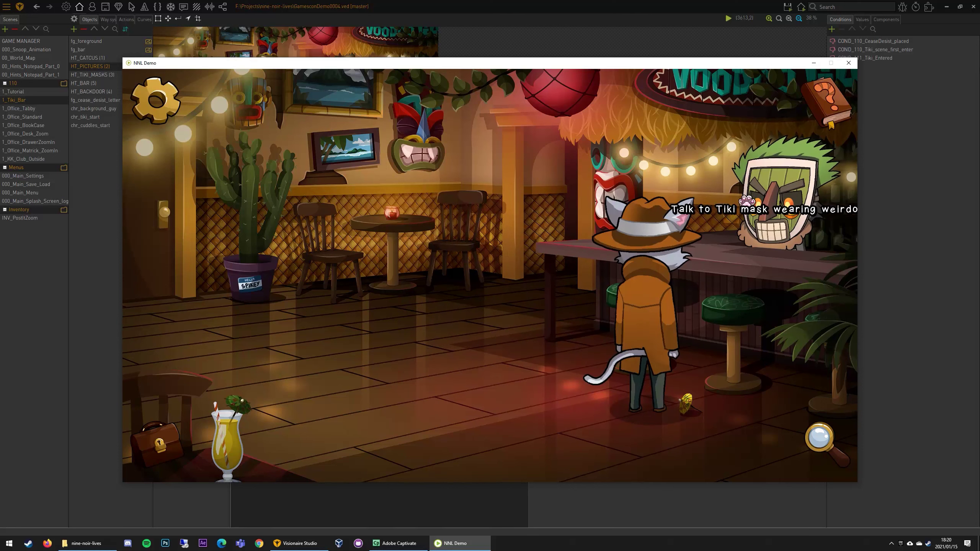
click(408, 193)
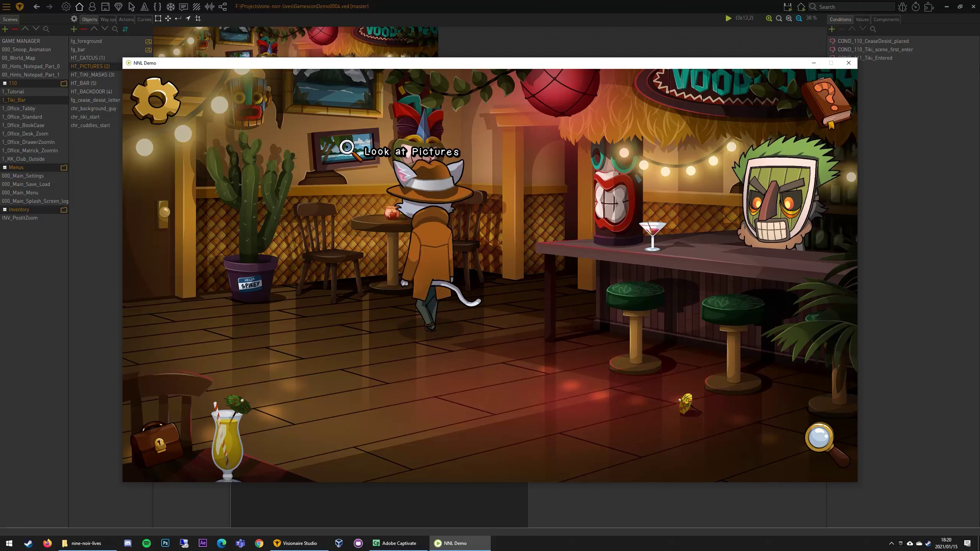
click(774, 193)
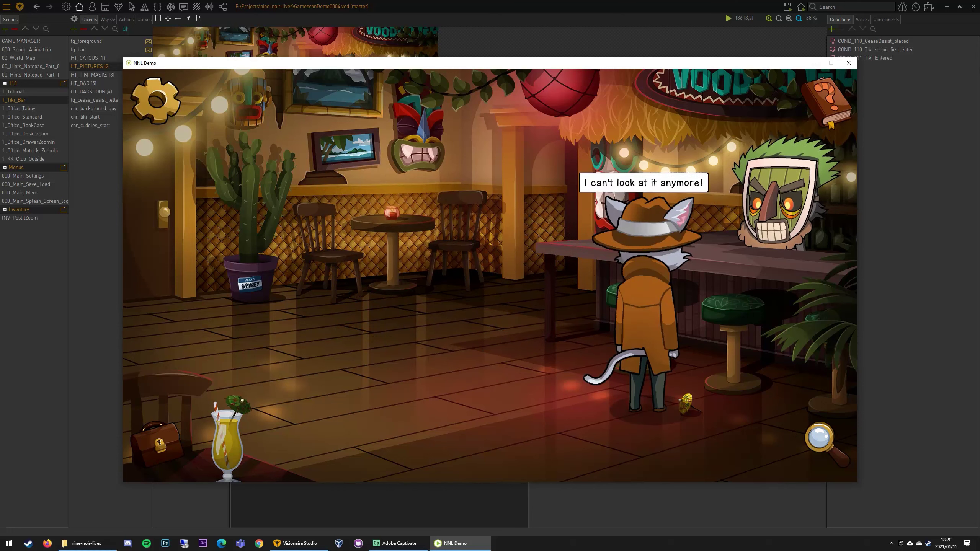
click(347, 152)
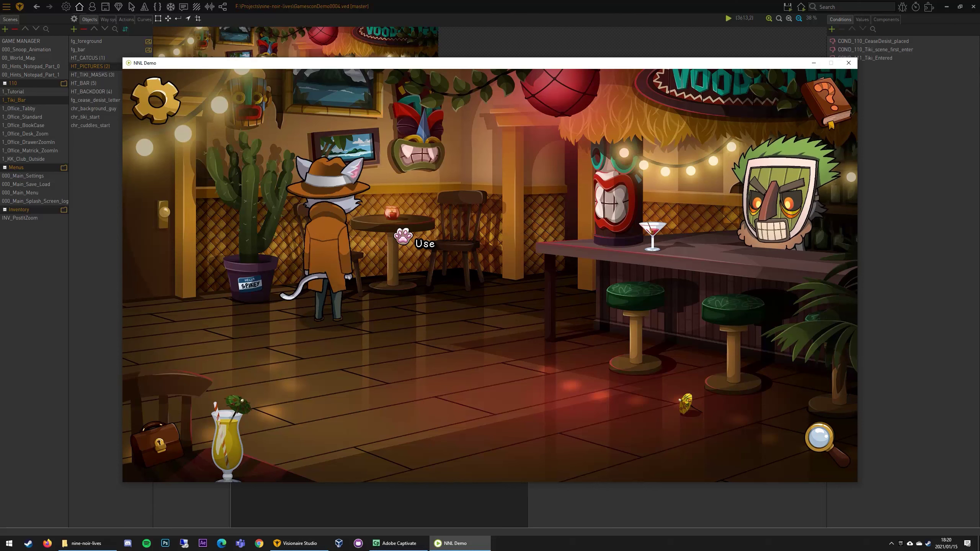
Look up VAL_PaintingLook_0NotLooked_1OnceLooked_2TwiceLooked_3ThriceLook in the running game's console, copying its name from TikiGuy's Use action.
key(Tab)
click(271, 211)
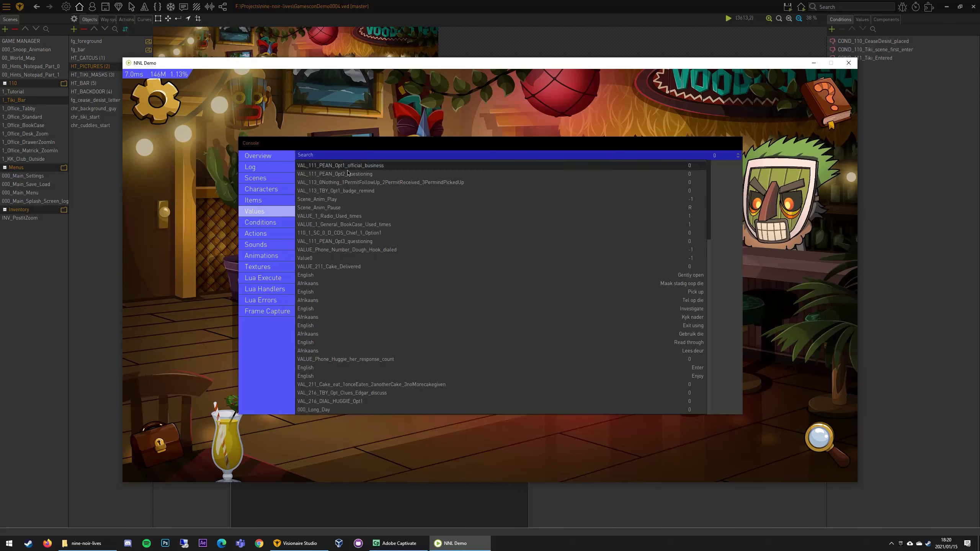
click(93, 7)
click(357, 196)
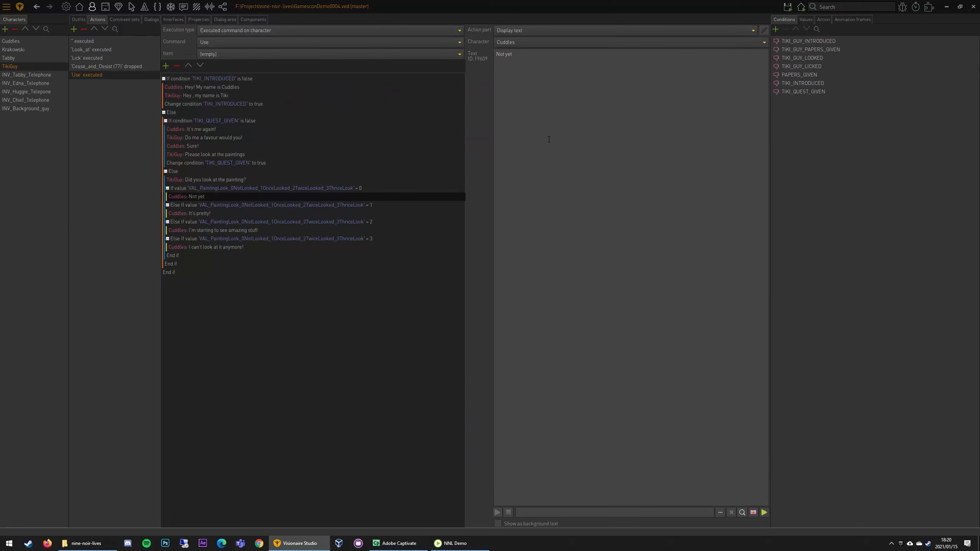
click(326, 189)
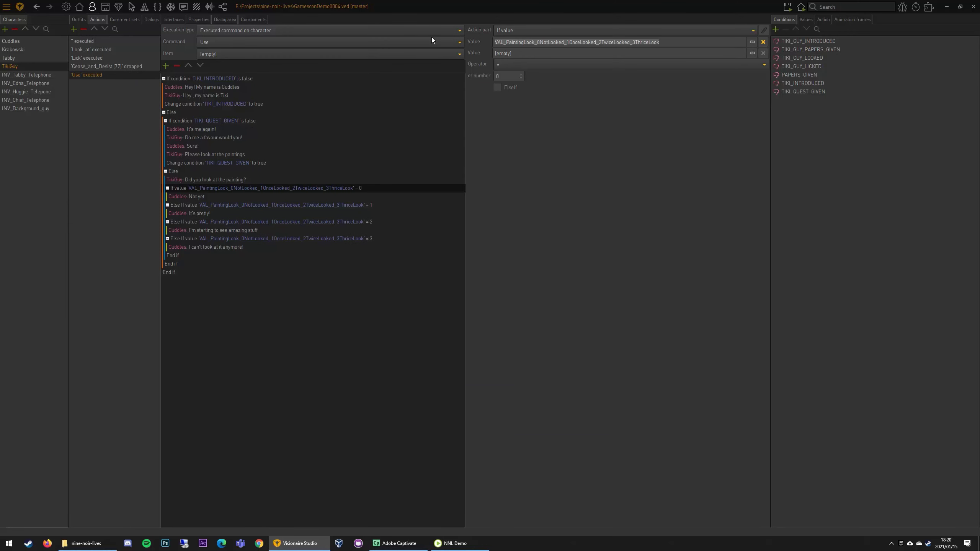
click(455, 543)
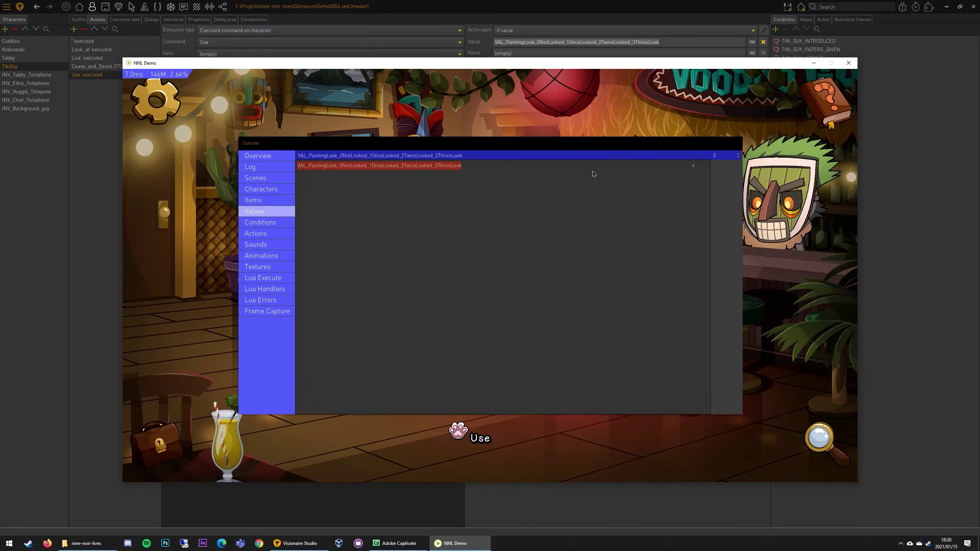
Move the console clear of the scene, look at the pictures again, talk to TikiGuy and hide the console.
drag(639, 148, 571, 321)
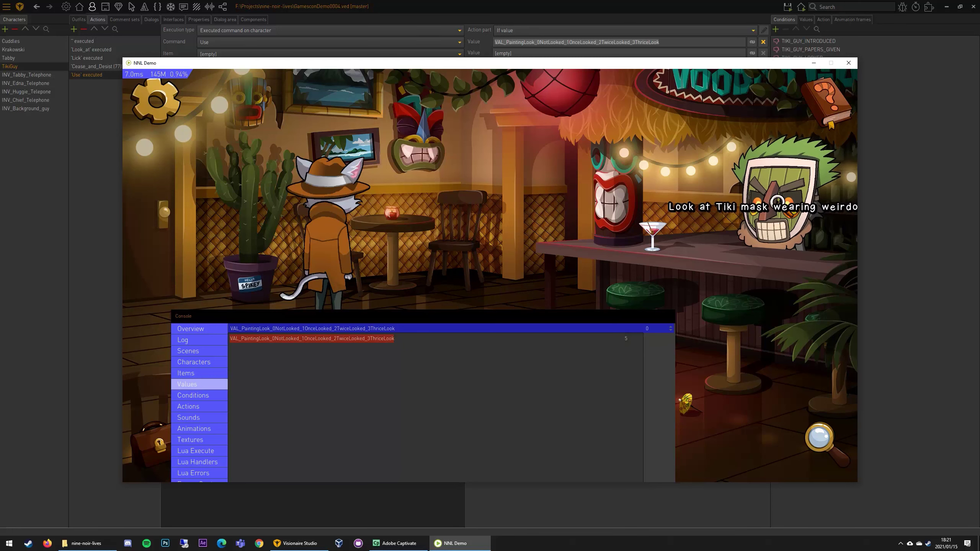
right_click(783, 208)
key(Tab)
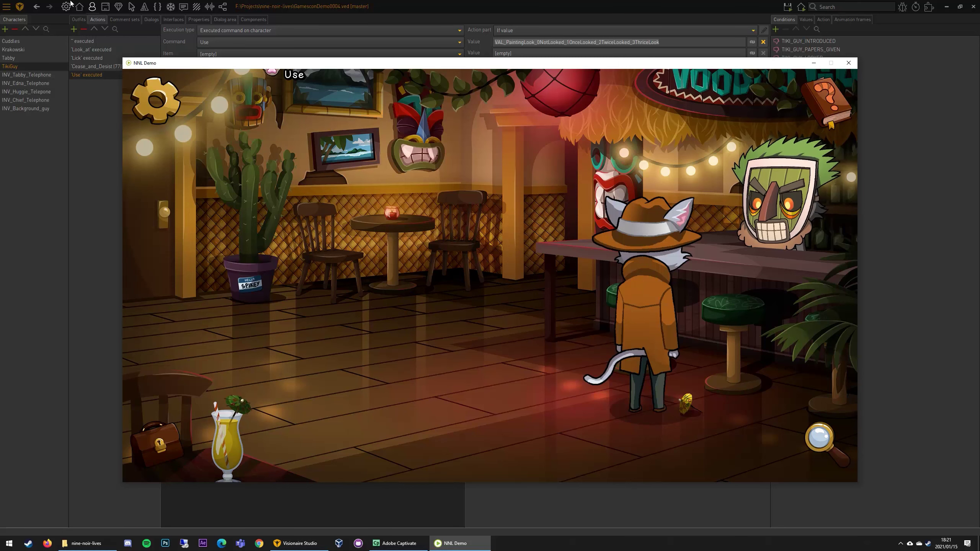
In TikiGuy's Use action, set the operator of the last Else If value check, for 3, to >=.
click(105, 11)
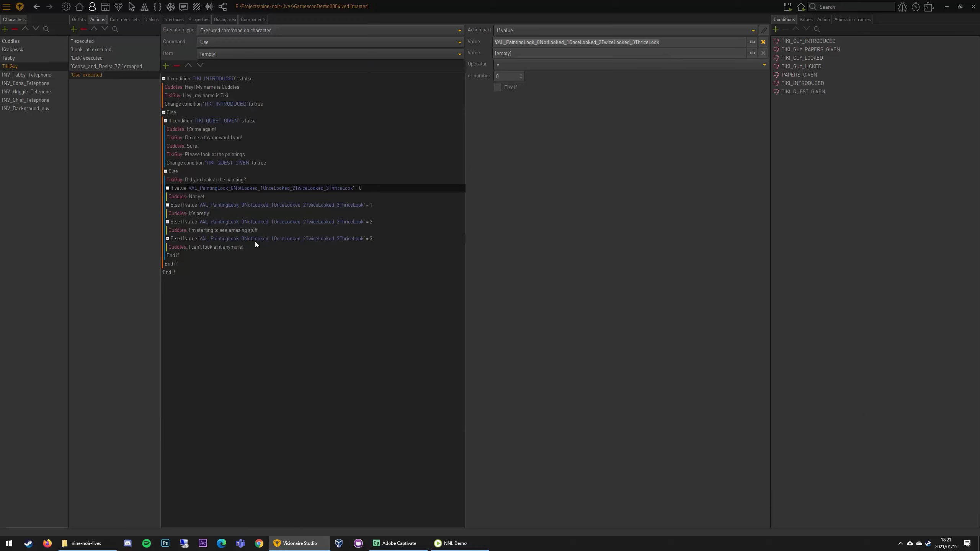
click(229, 239)
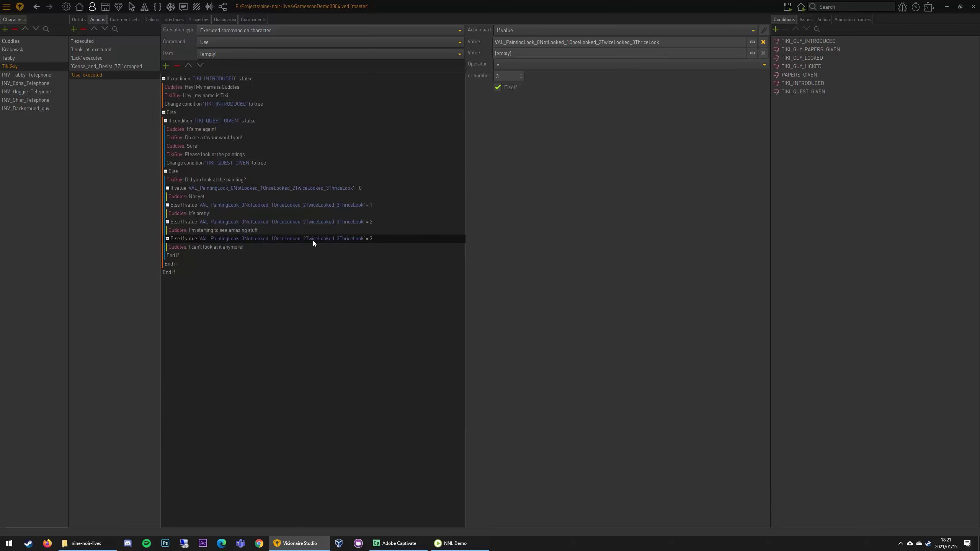
click(557, 62)
click(513, 101)
Restart the game and playtest TikiGuy's quest dialogue, looking at the pictures several times before talking to him again.
click(456, 550)
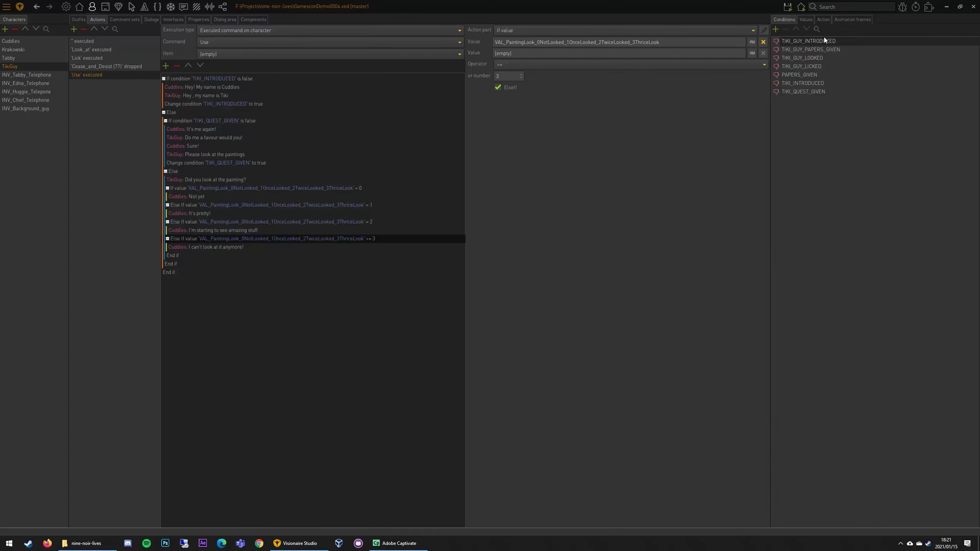
click(849, 62)
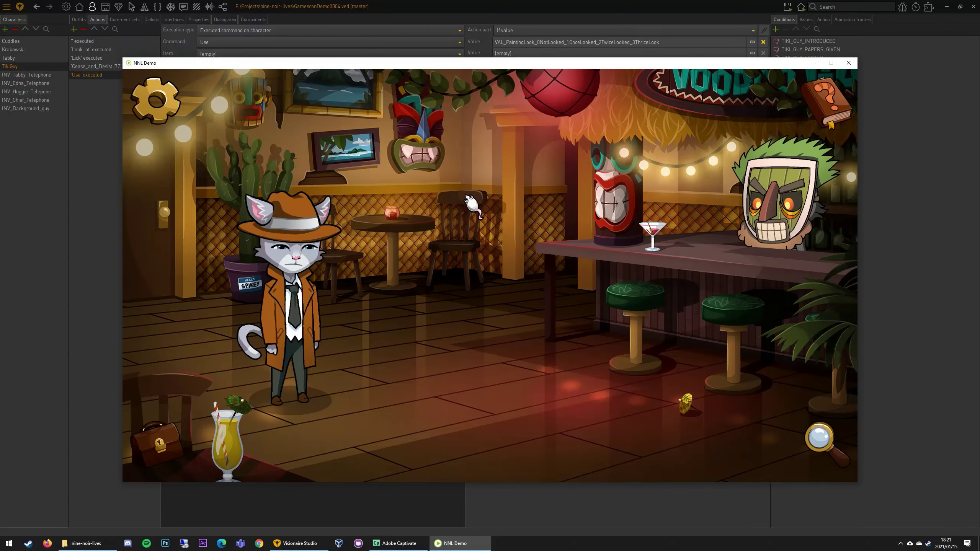
click(783, 234)
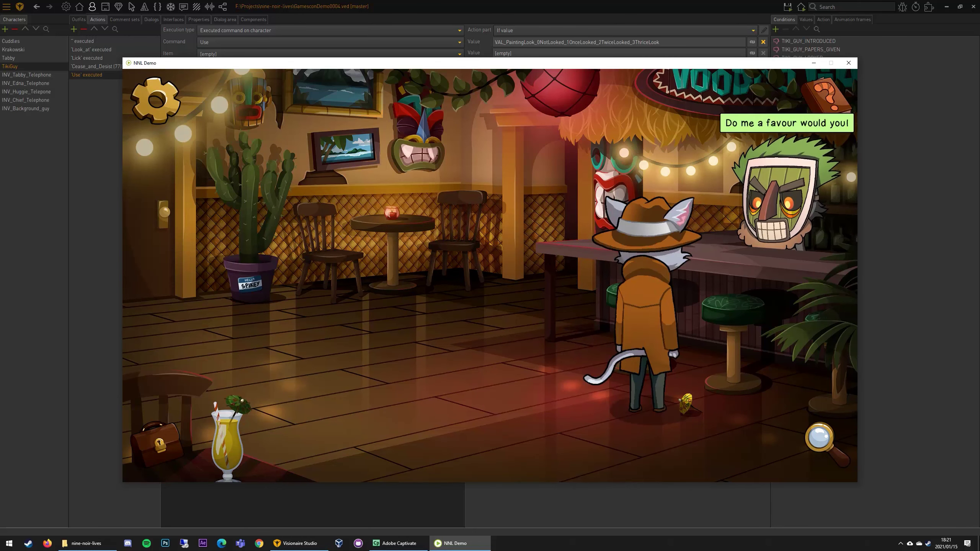
click(779, 221)
click(779, 221)
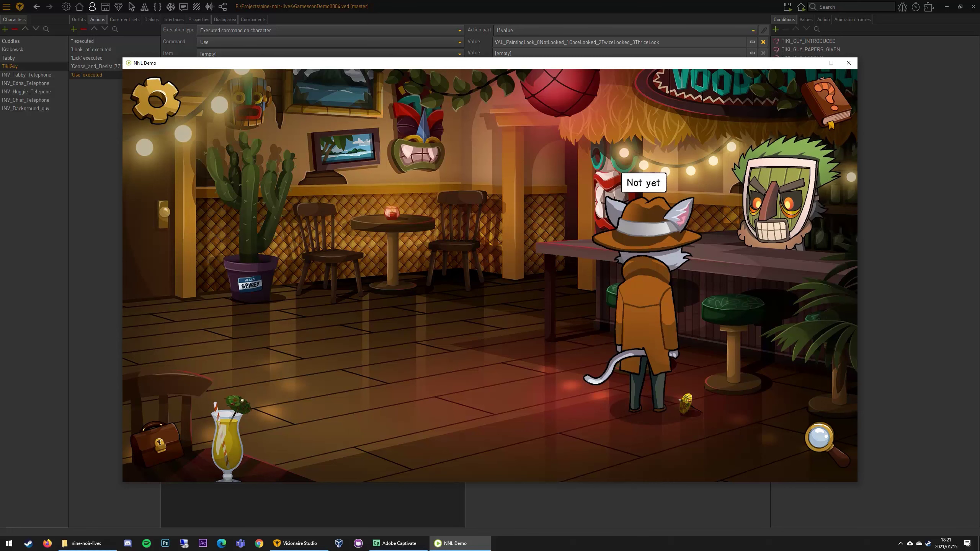
click(349, 150)
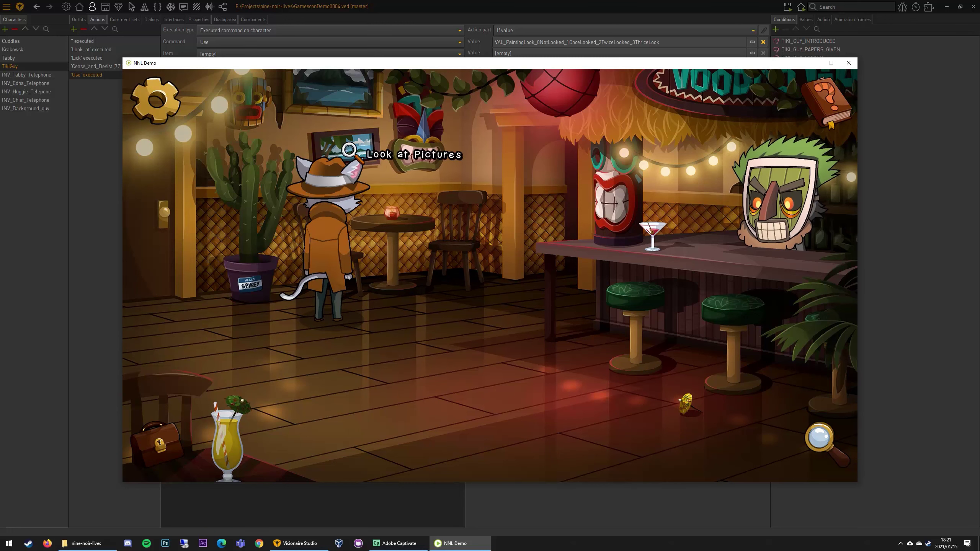
click(470, 291)
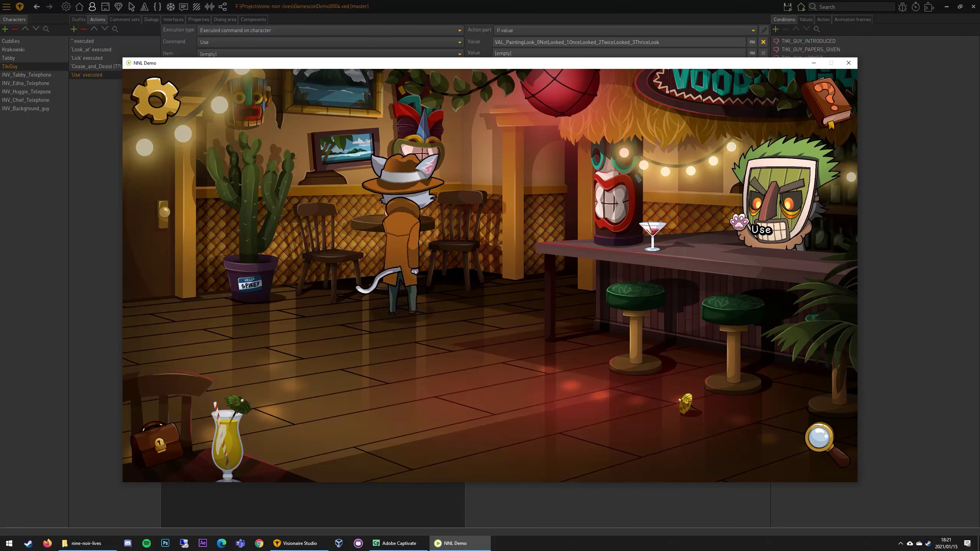
right_click(772, 201)
right_click(772, 202)
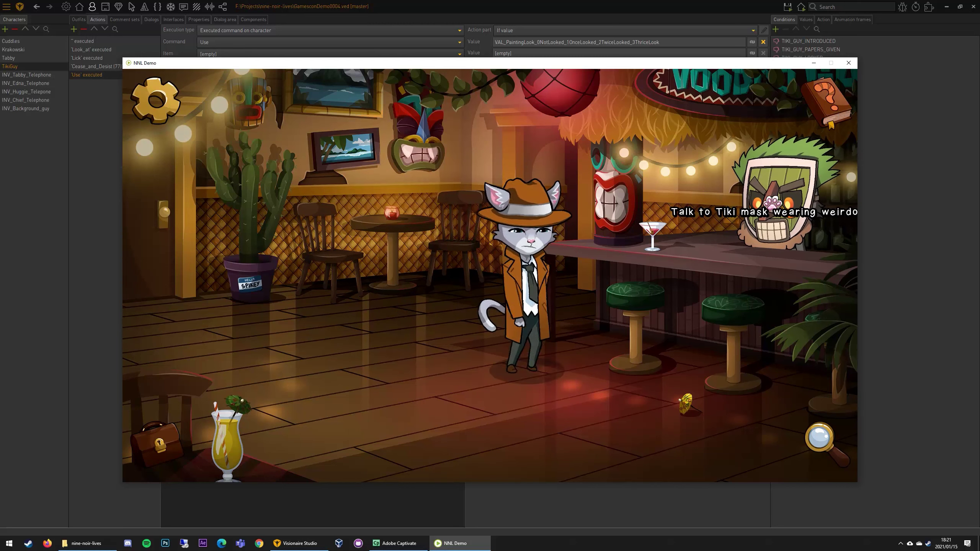
click(773, 202)
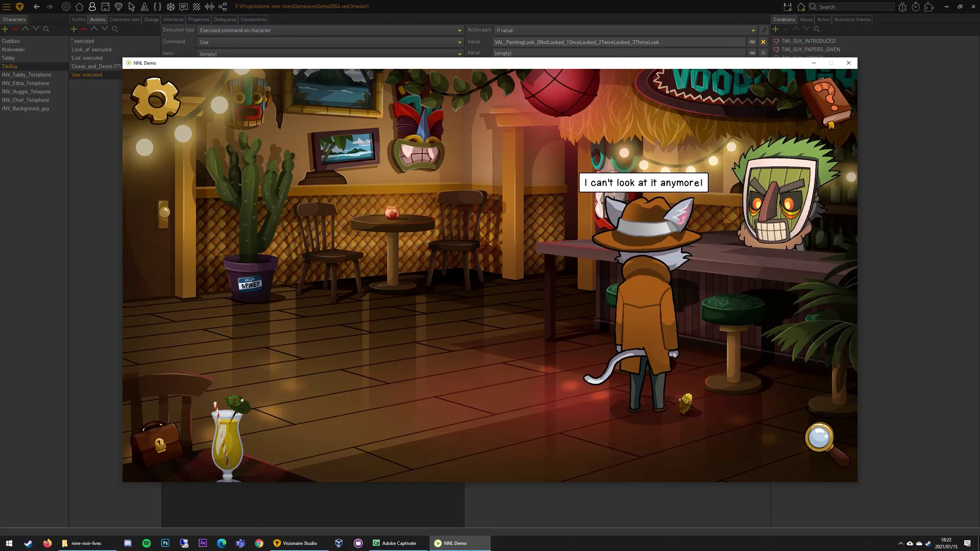
Return to the editor and examine the actions of HT_TIKI_MASKS and the beginning-of-scene action of 1_Office_BookCase.
key(alt+Tab)
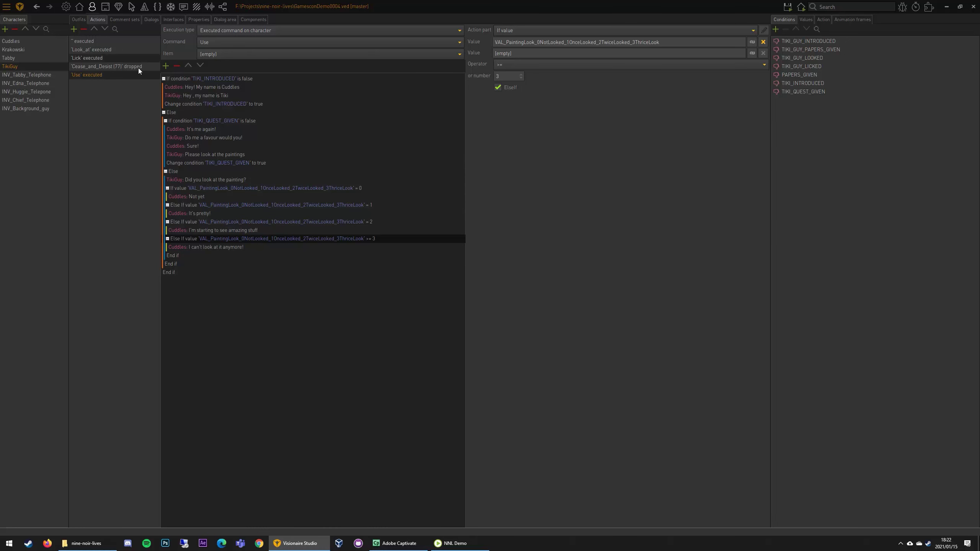
click(79, 7)
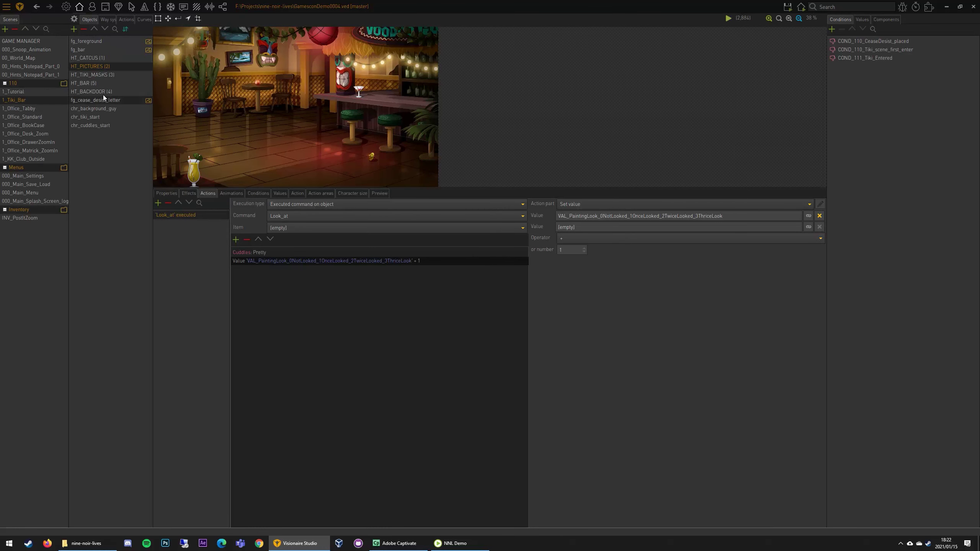
click(103, 74)
click(189, 240)
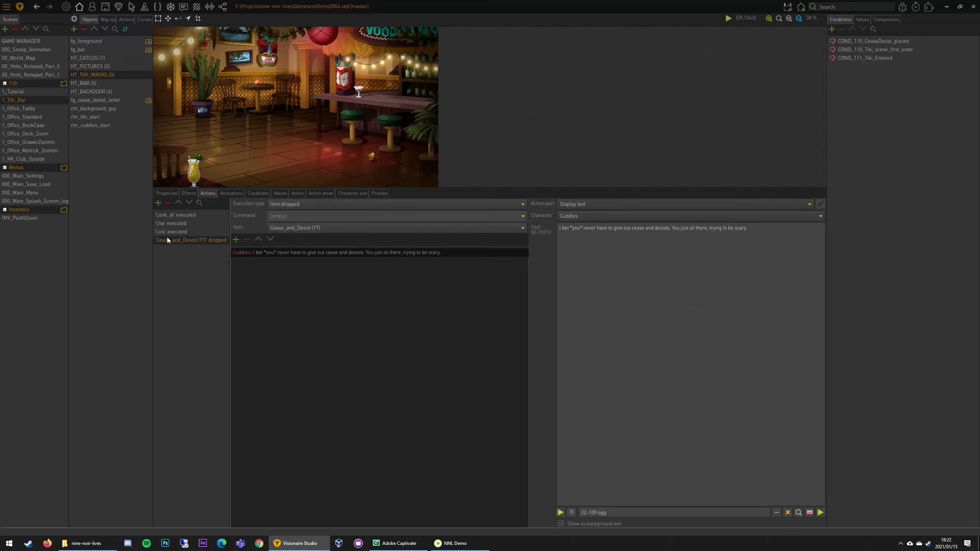
click(37, 126)
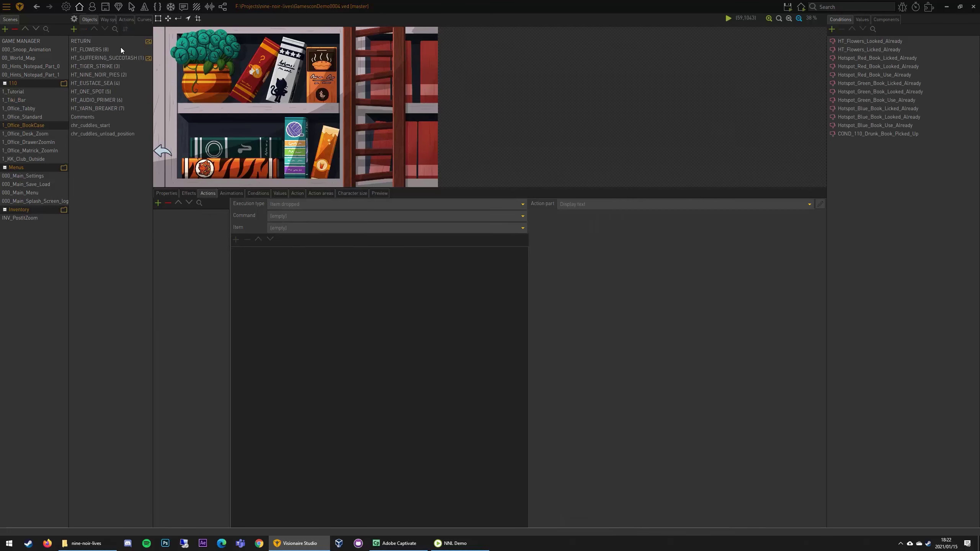
click(127, 19)
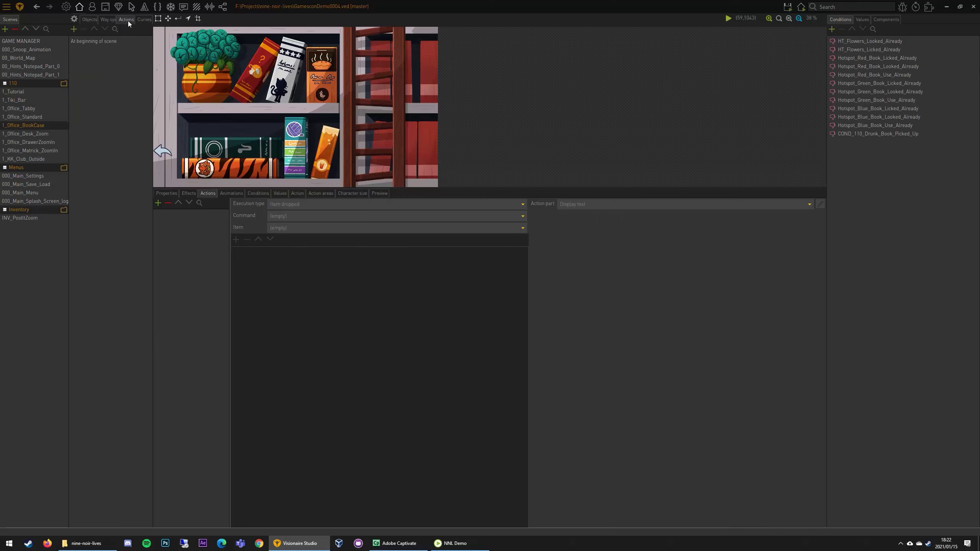
click(101, 40)
click(83, 20)
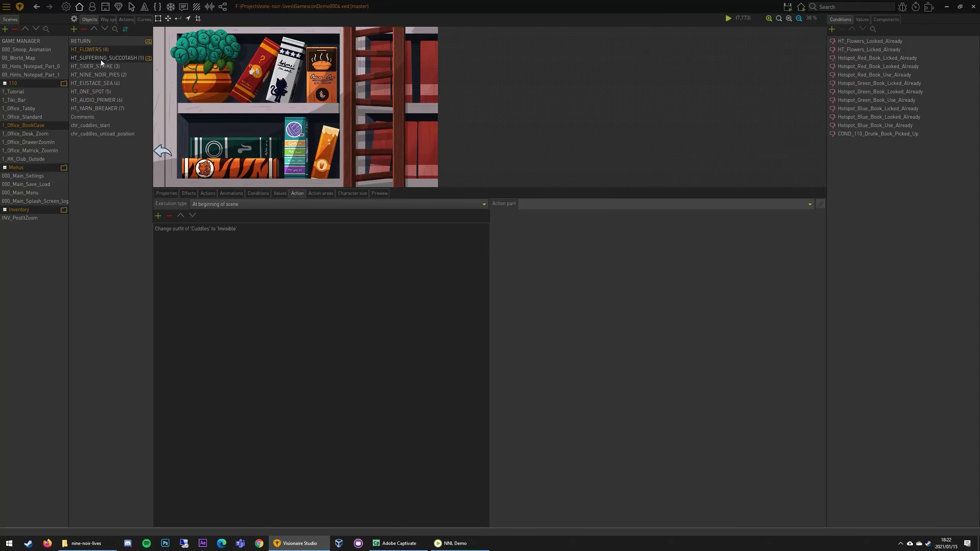
Examine how HT_TYPEWRITER's Look_at action in 1_Office_Desk_Zoom uses the Hotspot_TypeWriter_Looked_Already condition, and check HT_DOODLE_BOOK.
click(26, 133)
click(98, 99)
click(207, 194)
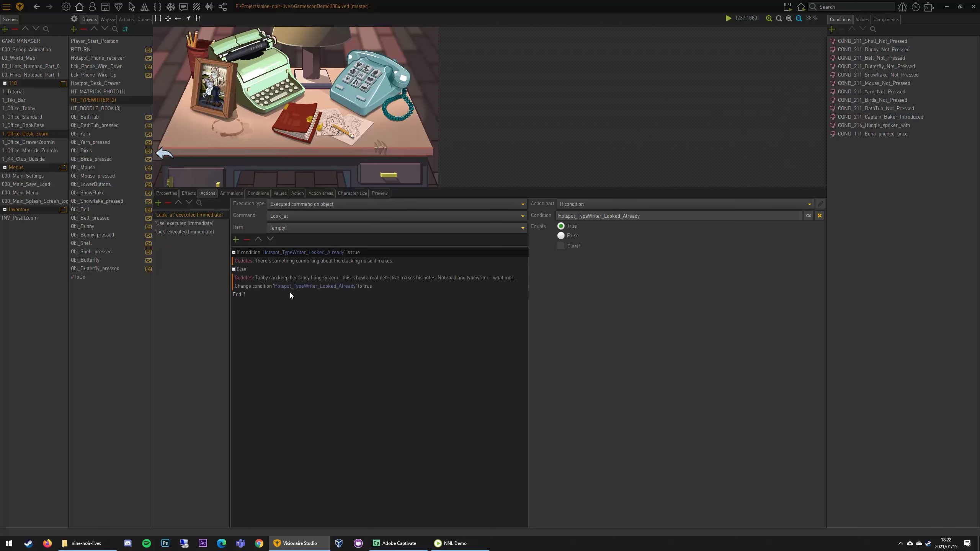
click(290, 287)
click(105, 111)
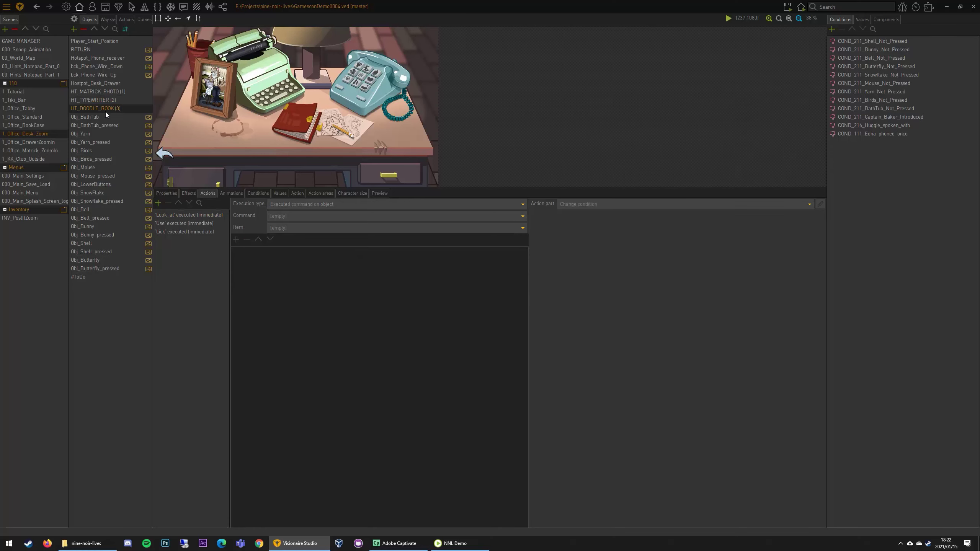
click(104, 86)
click(107, 100)
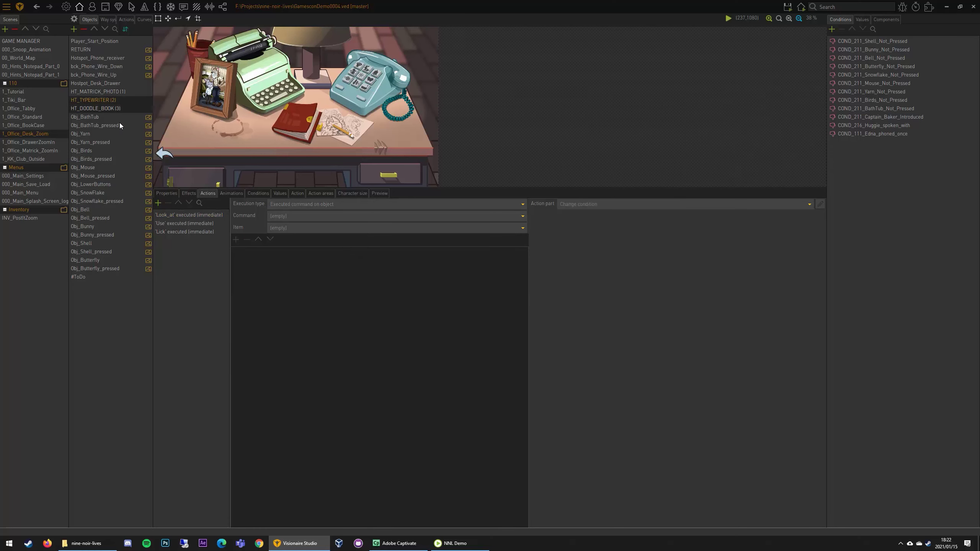
Examine the conditional dialogue in HT_COUCH's Look_at action in the 1_Office_Standard scene.
click(54, 117)
click(106, 92)
click(189, 217)
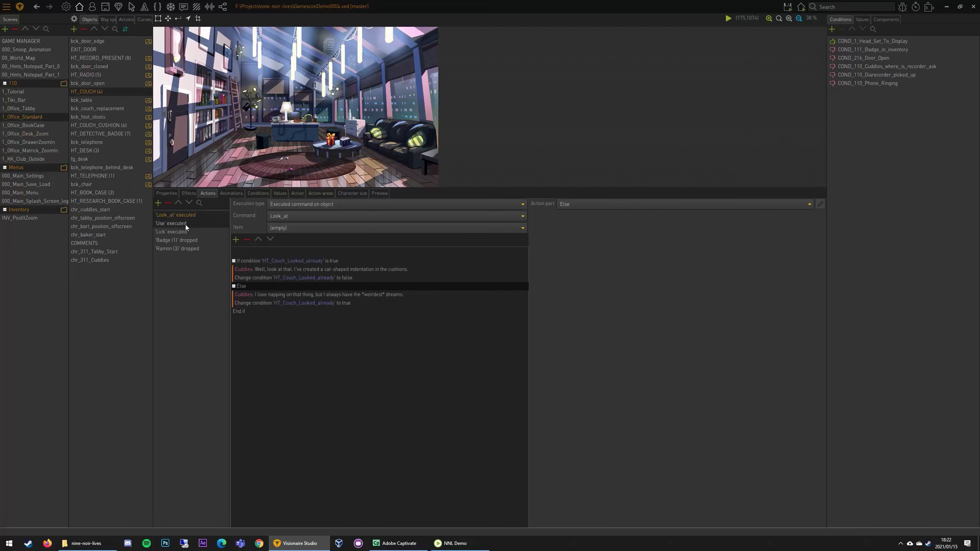
Review Cuddles' two alternate lines, for the first and the repeated look, in HT_COUCH's Look_at action.
click(278, 253)
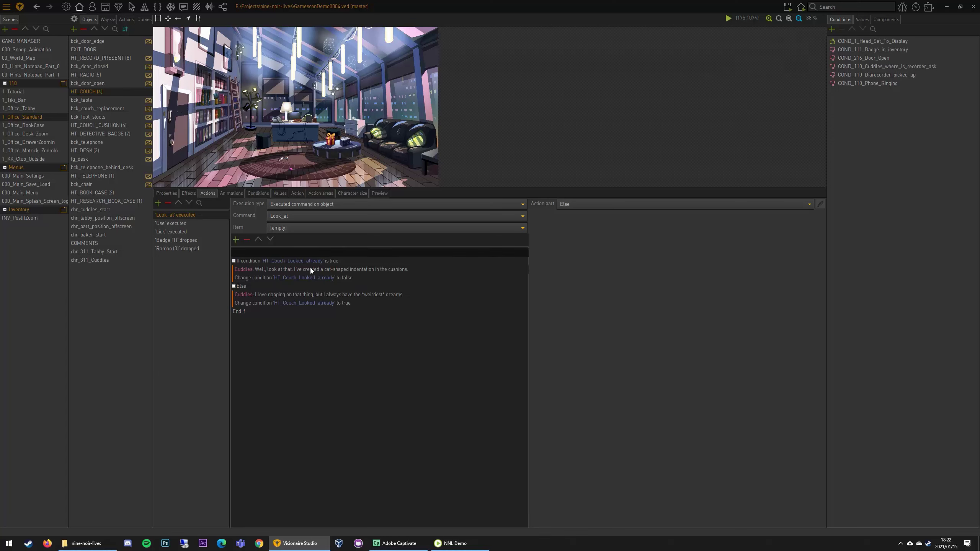
click(277, 294)
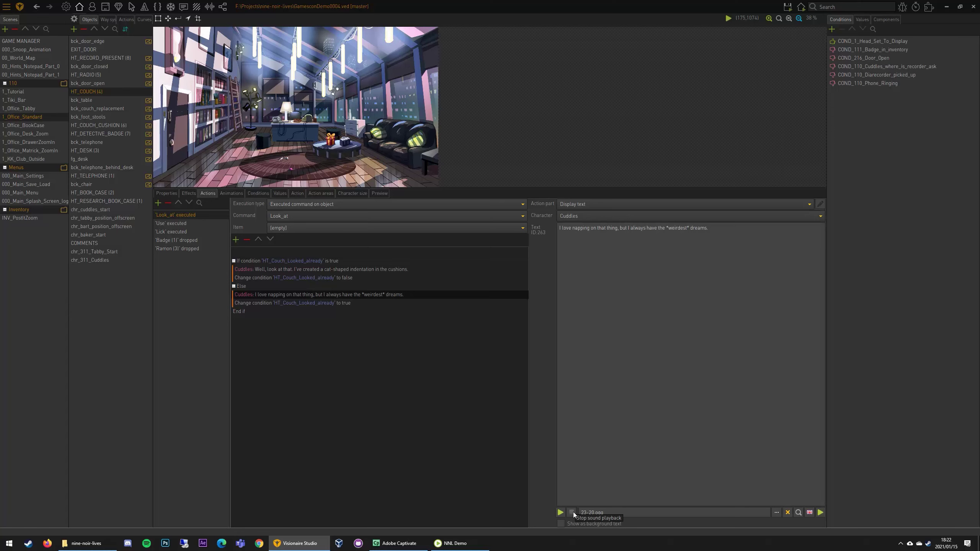
click(288, 268)
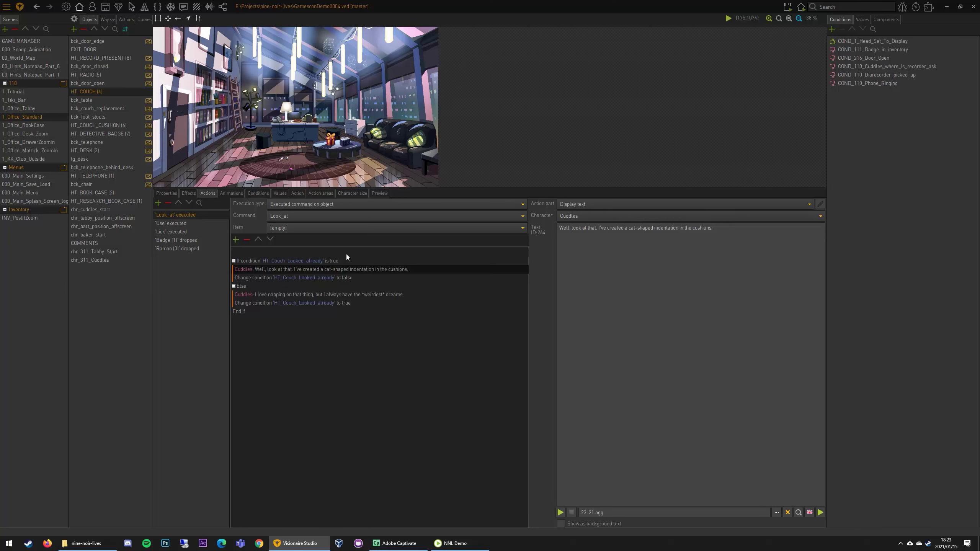
Review the conditional action parts of TikiGuy's Use action and the entries of his DIALOGUE_TIKI_01 dialog.
click(95, 9)
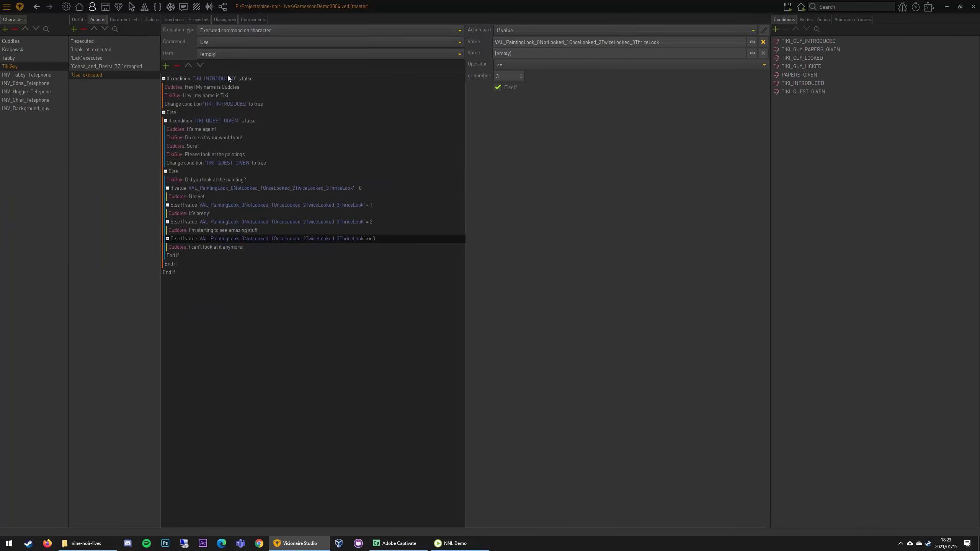
click(218, 247)
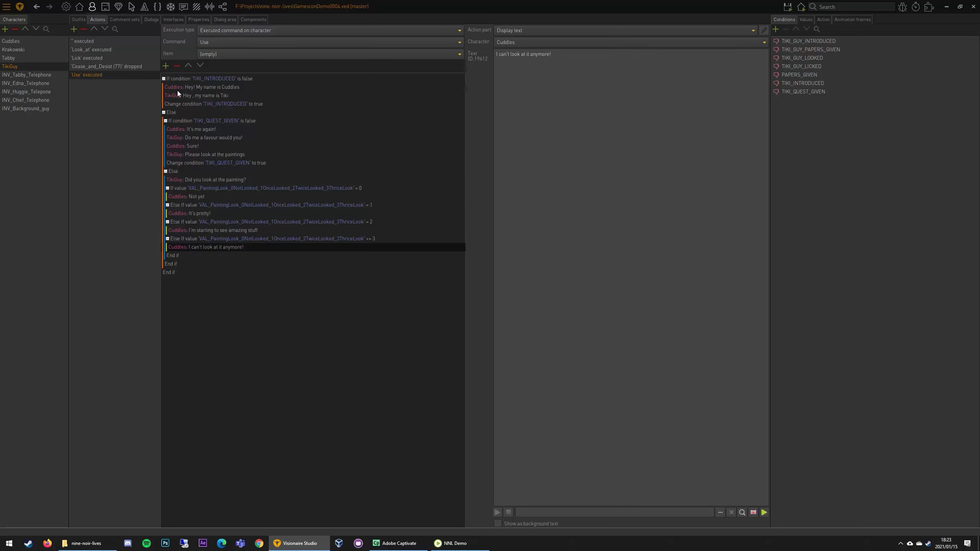
click(150, 19)
click(98, 49)
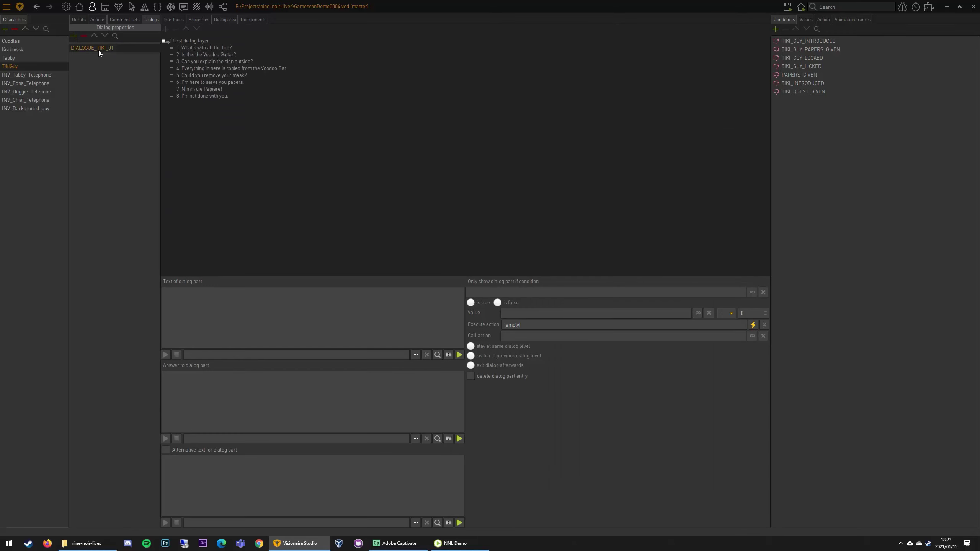
click(79, 21)
click(97, 20)
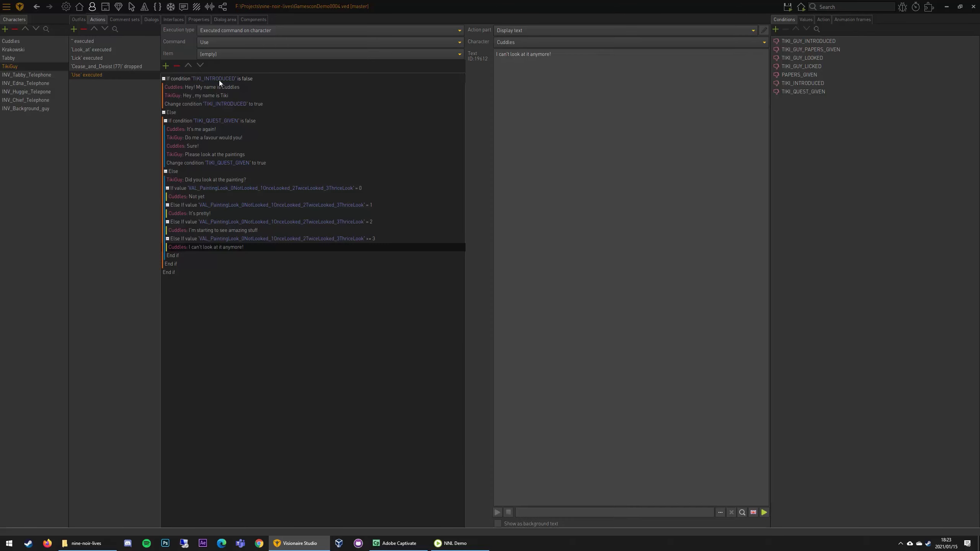
Delete all action parts from TikiGuy's Use action.
click(219, 79)
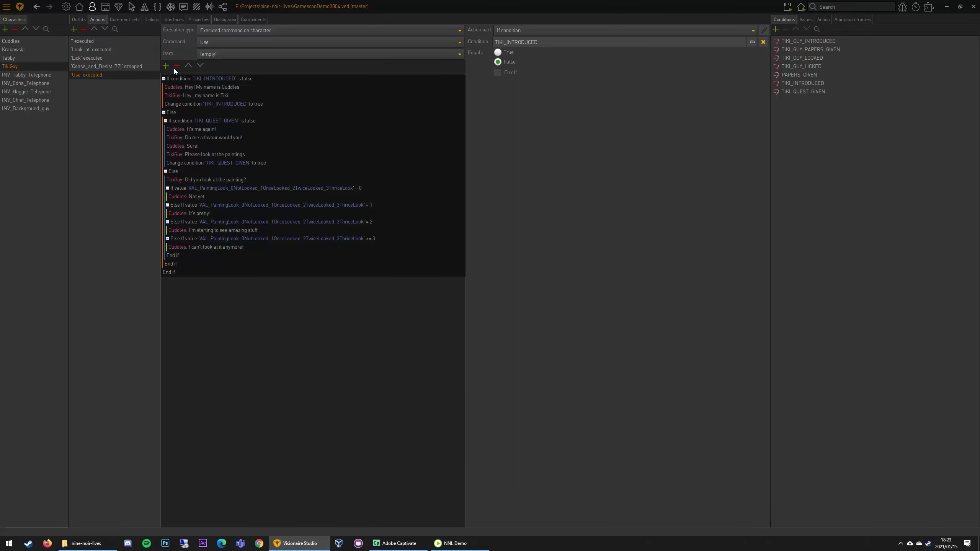
click(176, 66)
click(166, 65)
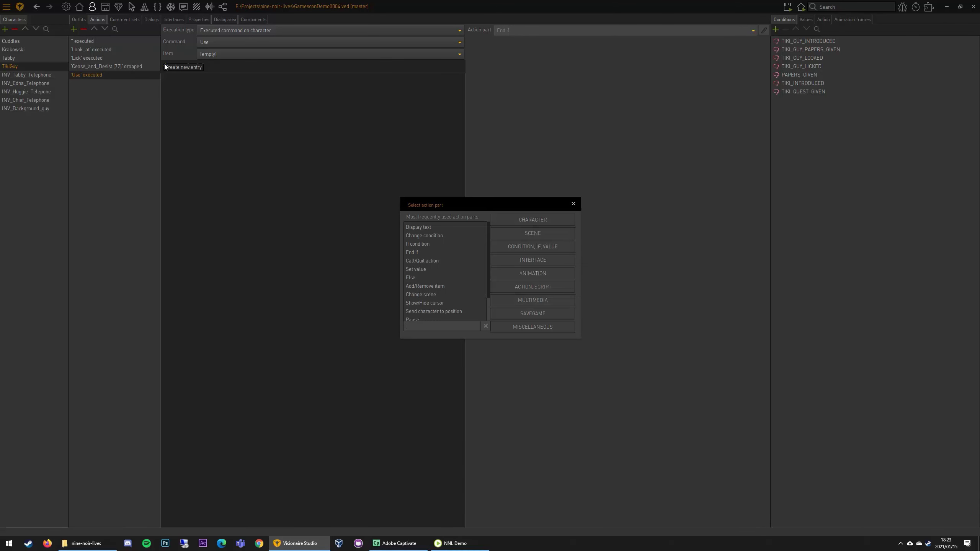
click(573, 203)
Create a dialog named DIALOGUE_TIKI_02 for TikiGuy with an empty first entry in its first dialog layer.
click(152, 20)
click(75, 37)
text(DIAL)
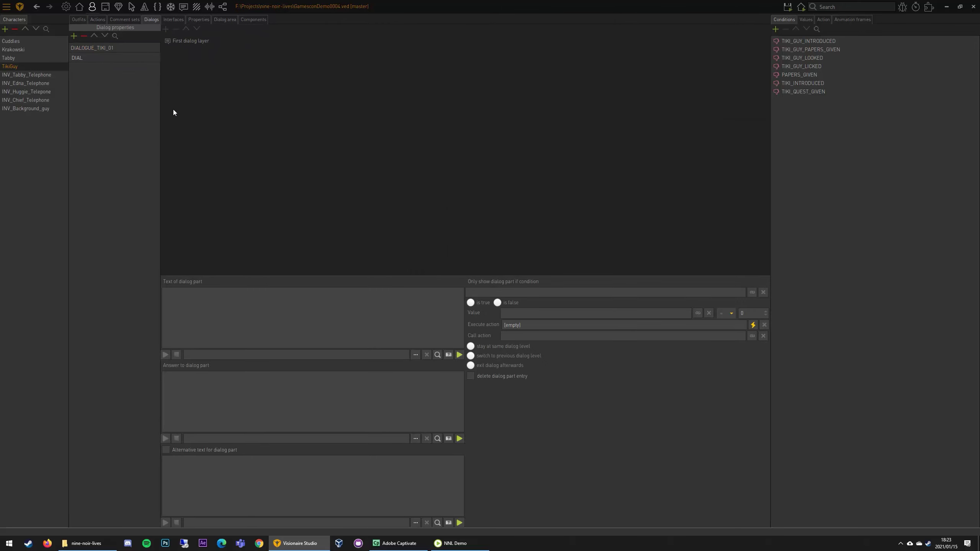
text(OGUE_TIKI_02)
key(Return)
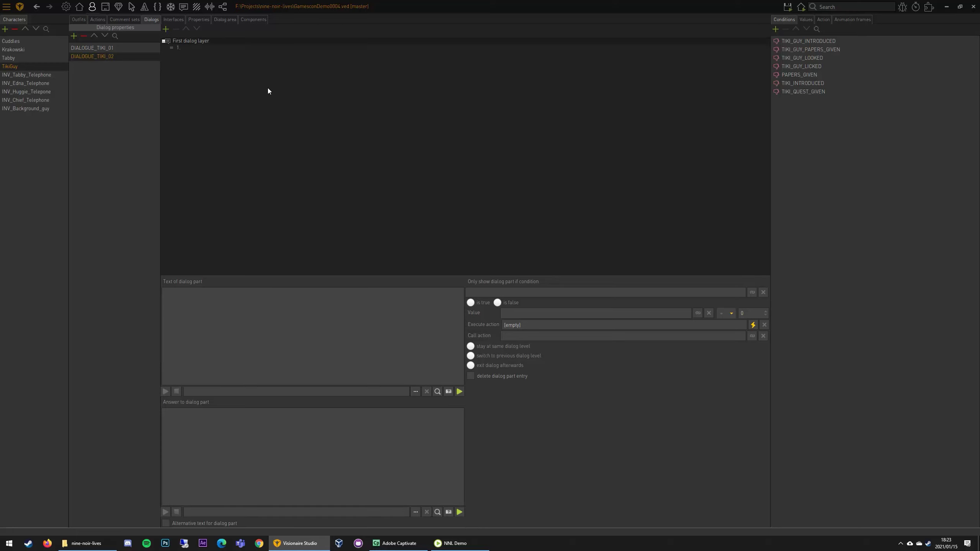
click(222, 50)
Undo the removal of the action parts from TikiGuy's Use action and return to his dialogs.
click(99, 19)
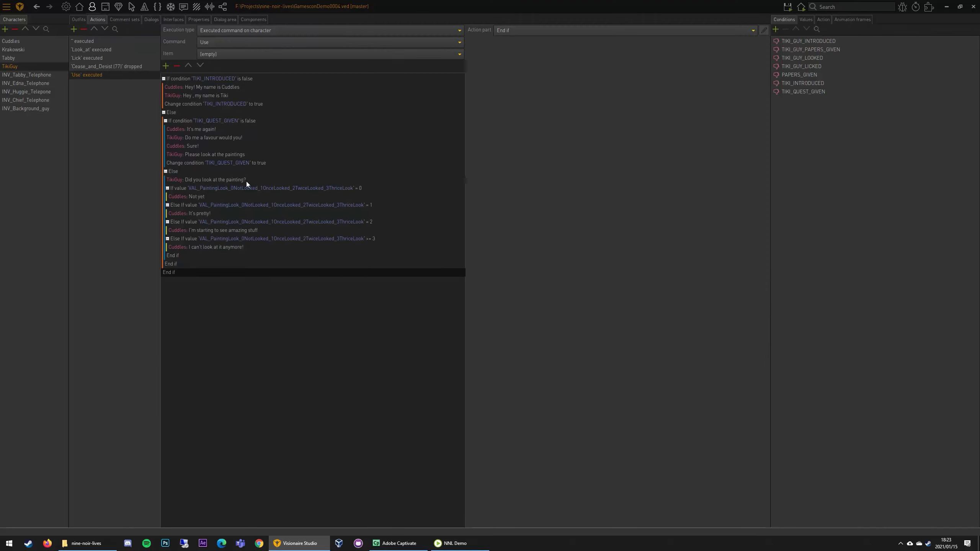
click(152, 19)
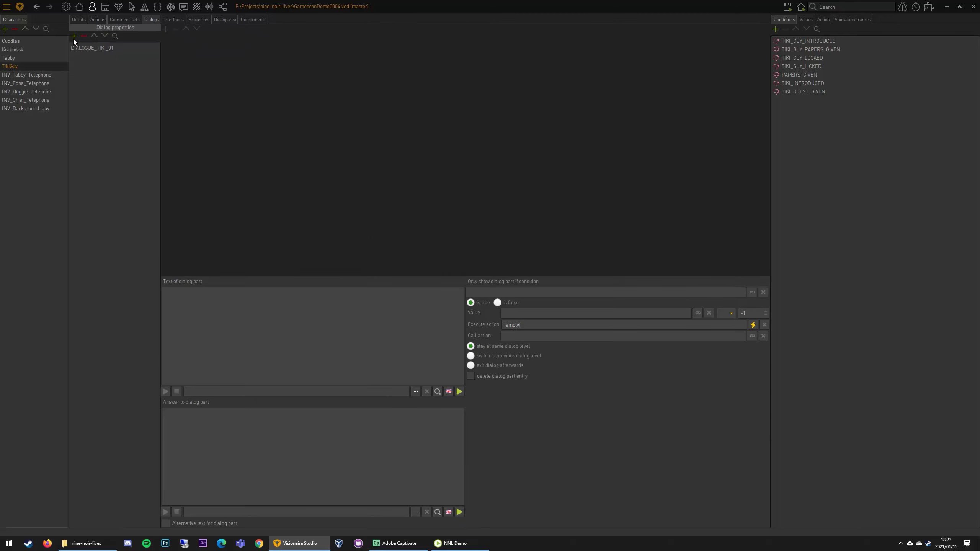